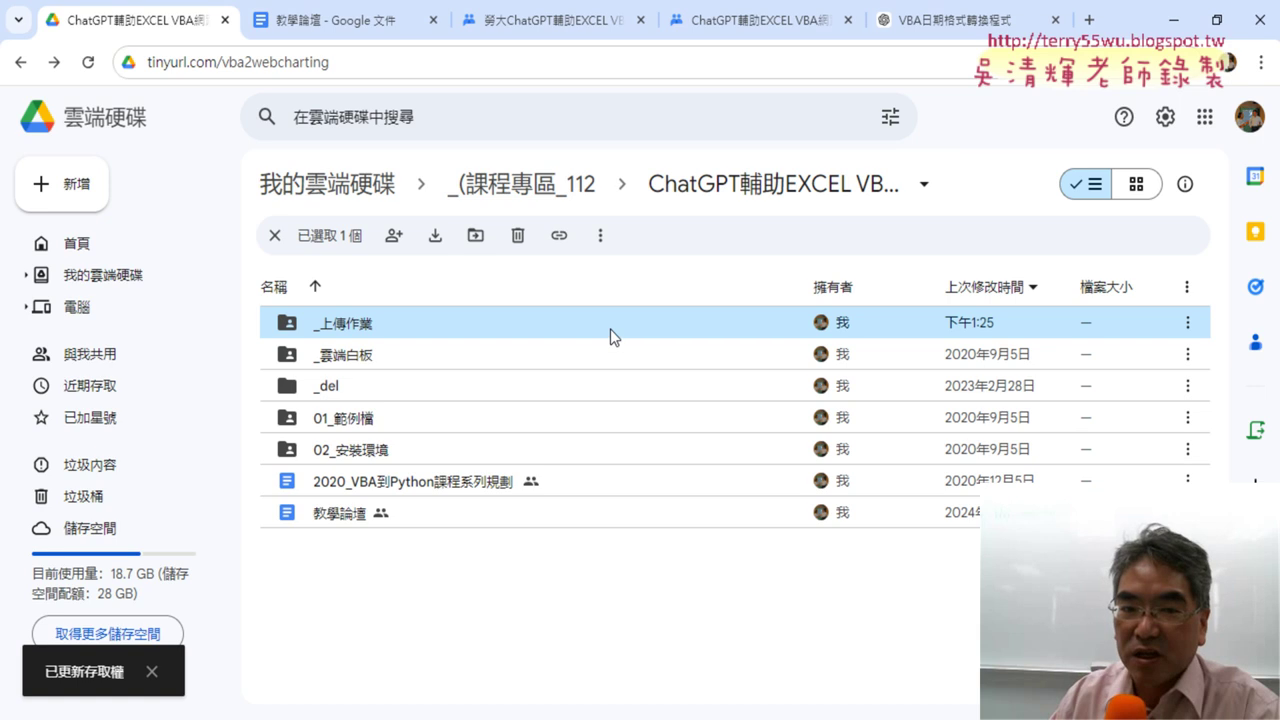
# - Open the _上傳作業 folder and bring up its menu for adding new items
pyautogui.doubleClick(610, 329)
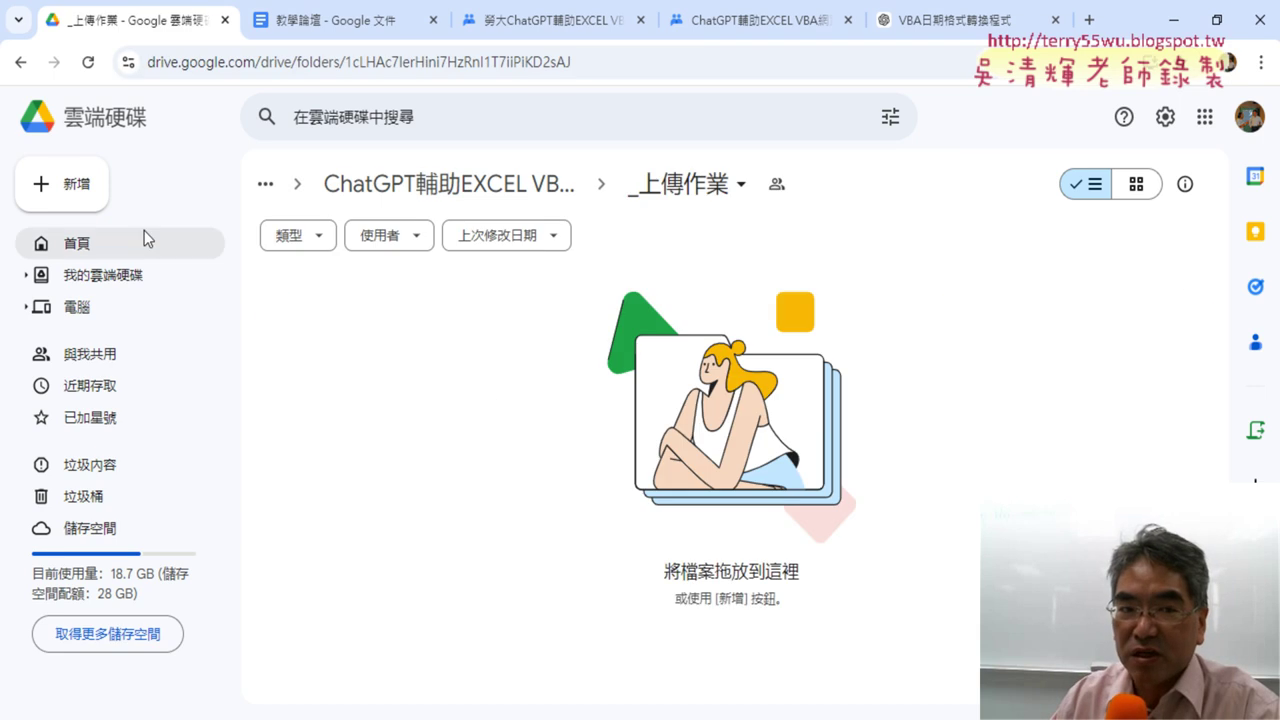
pyautogui.rightClick(421, 362)
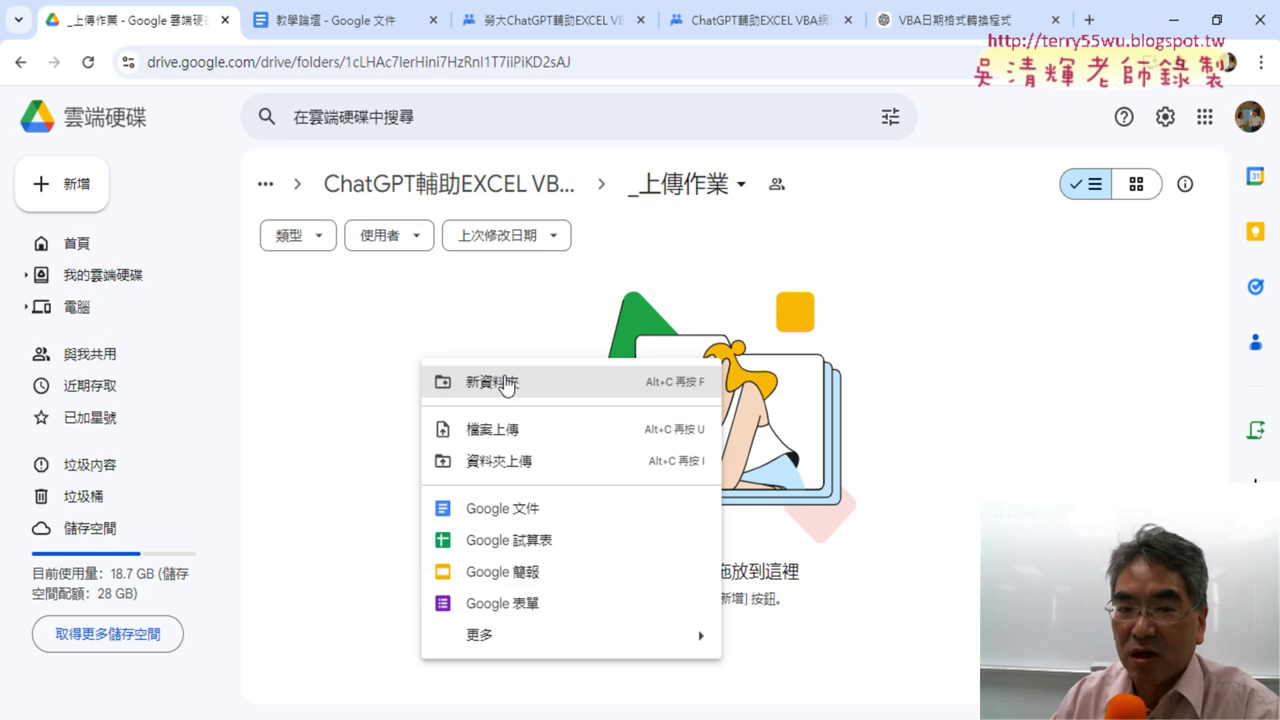
pyautogui.rightClick(424, 304)
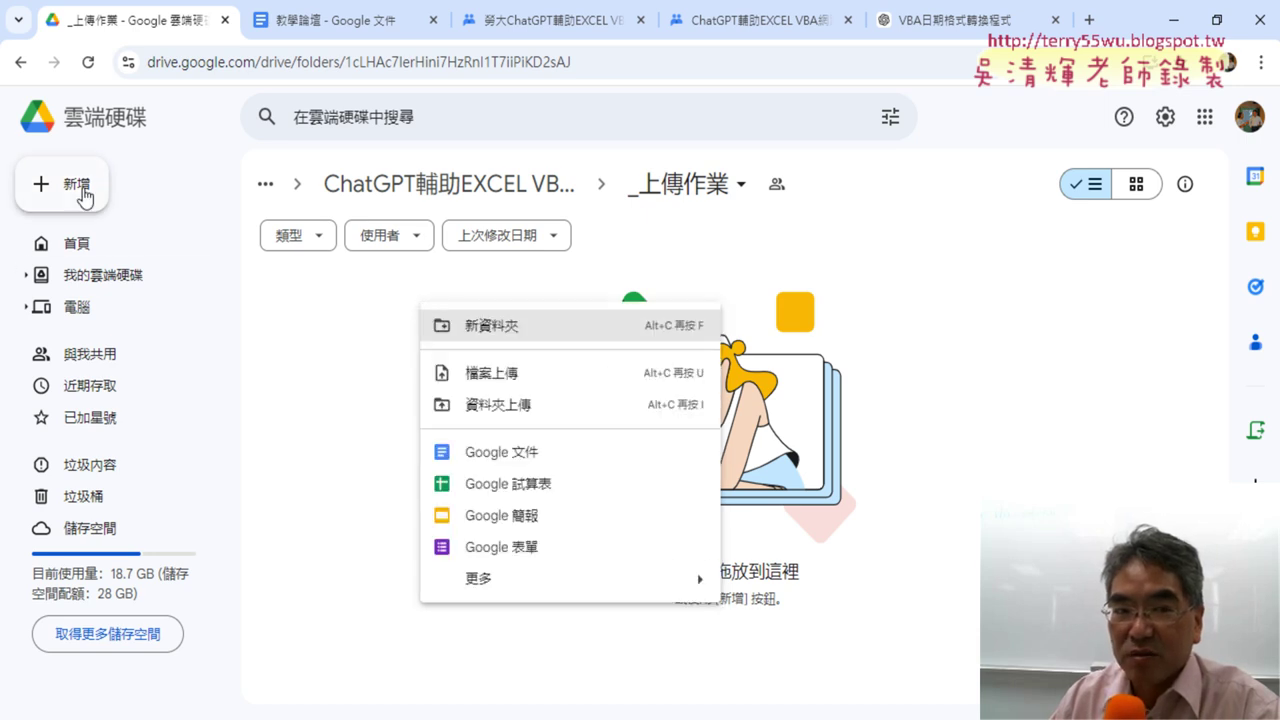
pyautogui.click(85, 197)
pyautogui.click(512, 425)
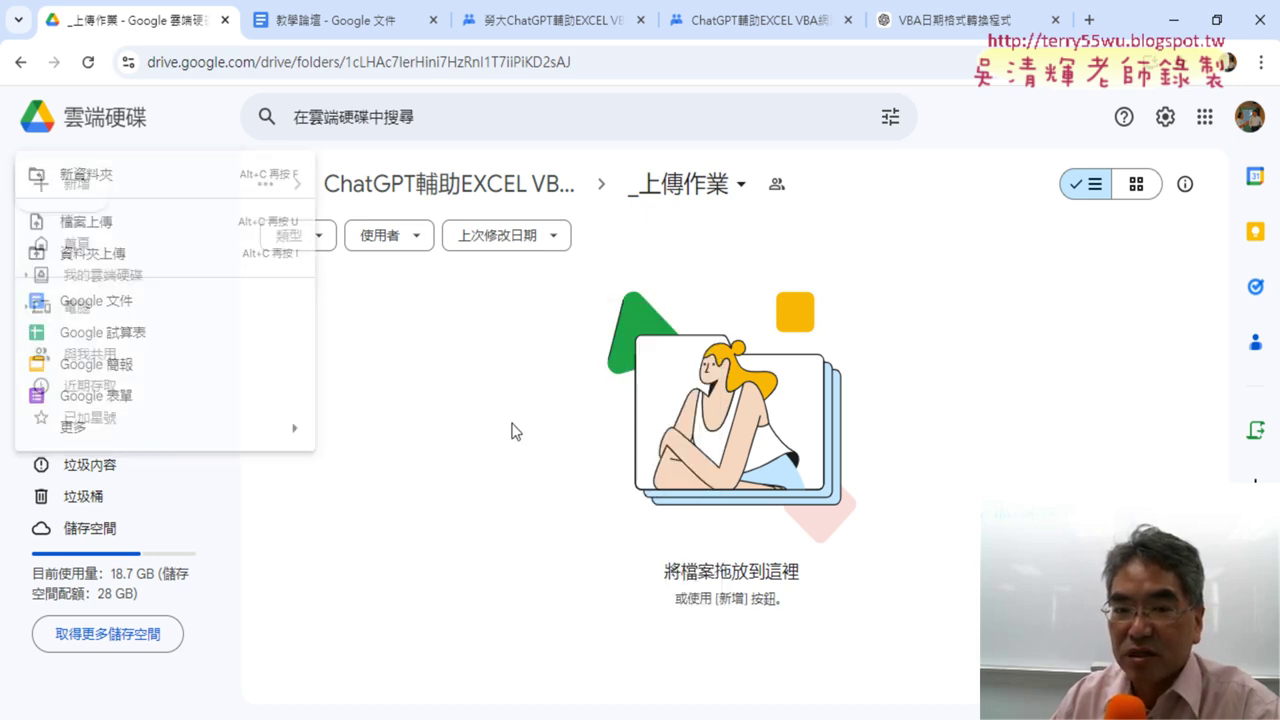
pyautogui.rightClick(512, 431)
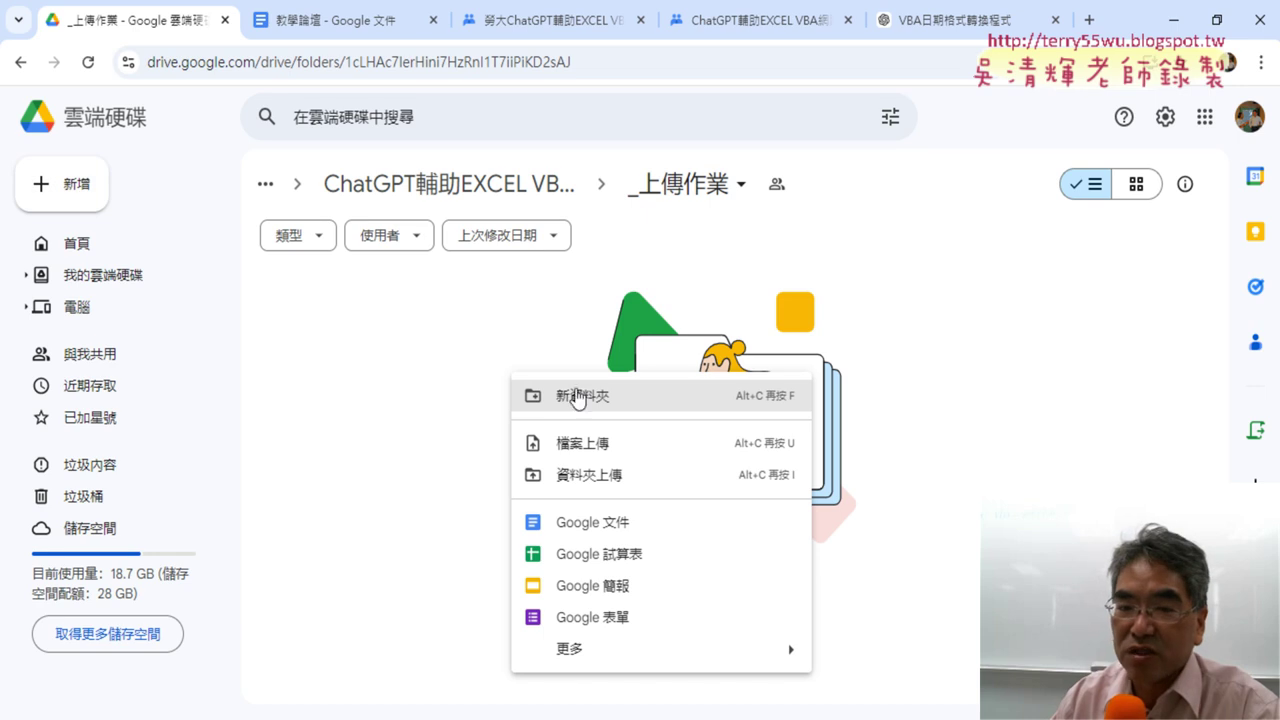
pyautogui.rightClick(392, 348)
# - Create a new folder named with the student number and open it
pyautogui.click(472, 378)
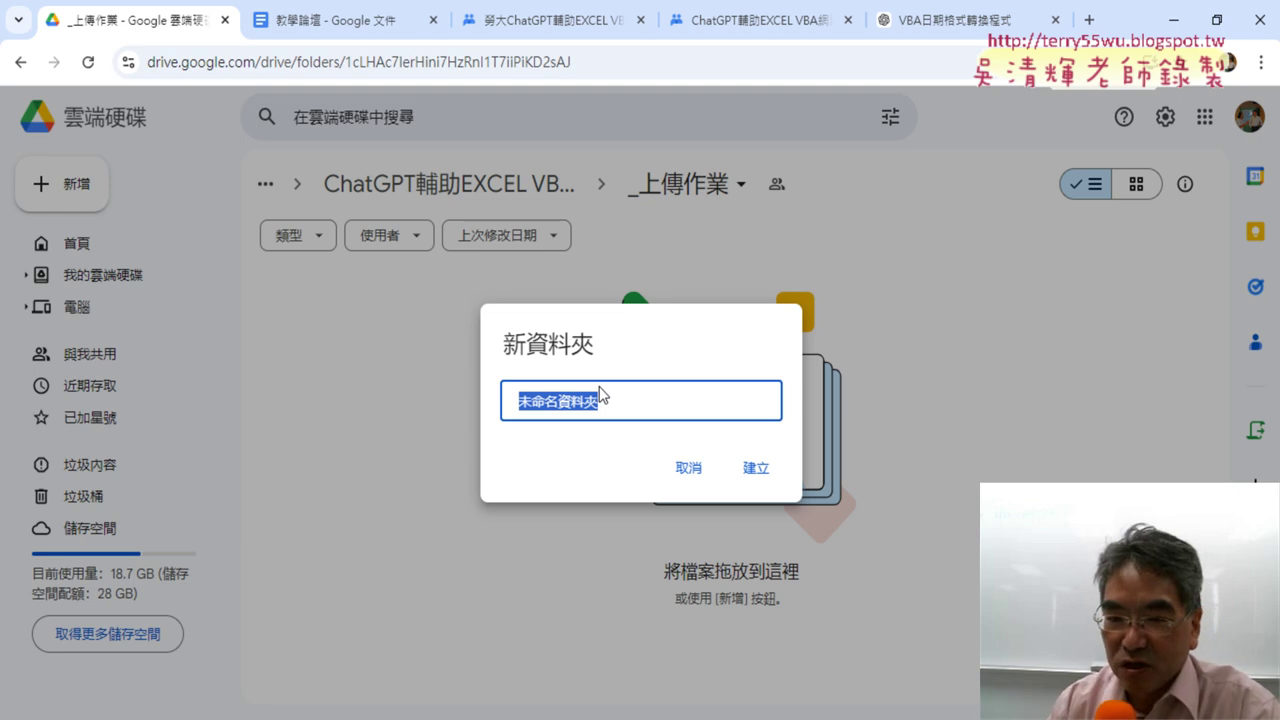
pyautogui.write('11101111')
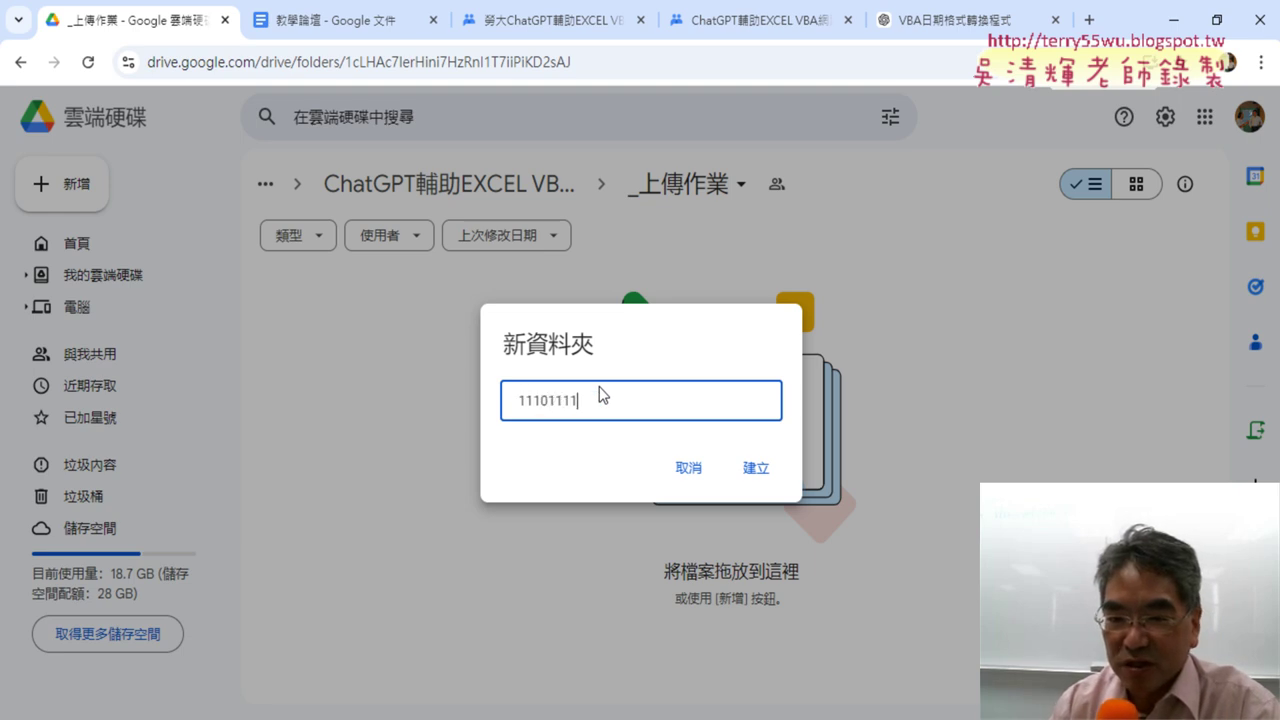
pyautogui.write('0')
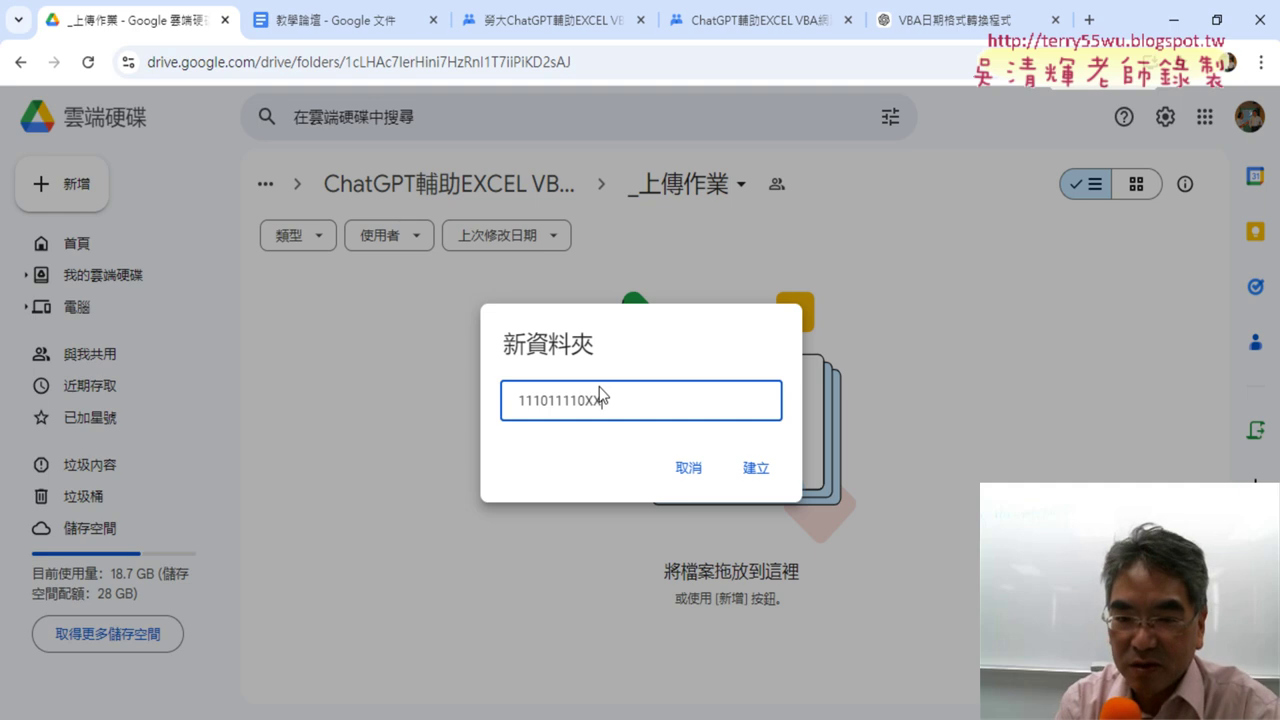
pyautogui.write('X')
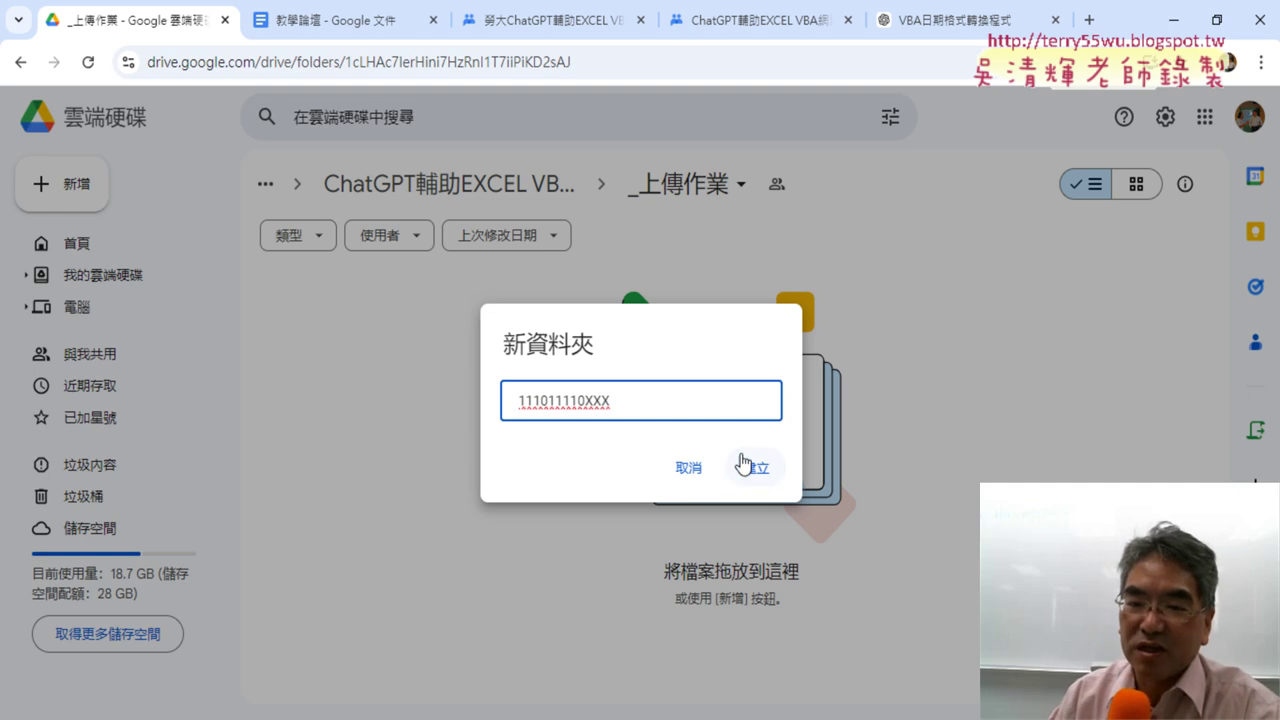
pyautogui.click(743, 464)
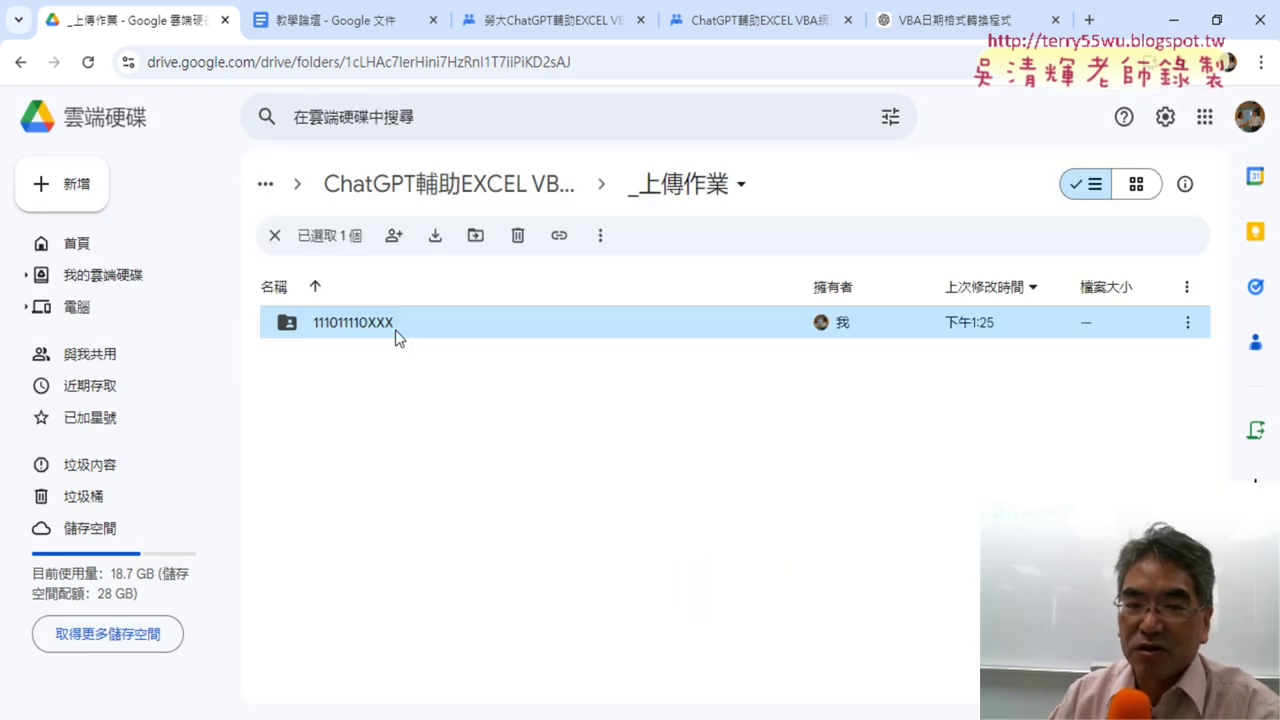
pyautogui.doubleClick(396, 326)
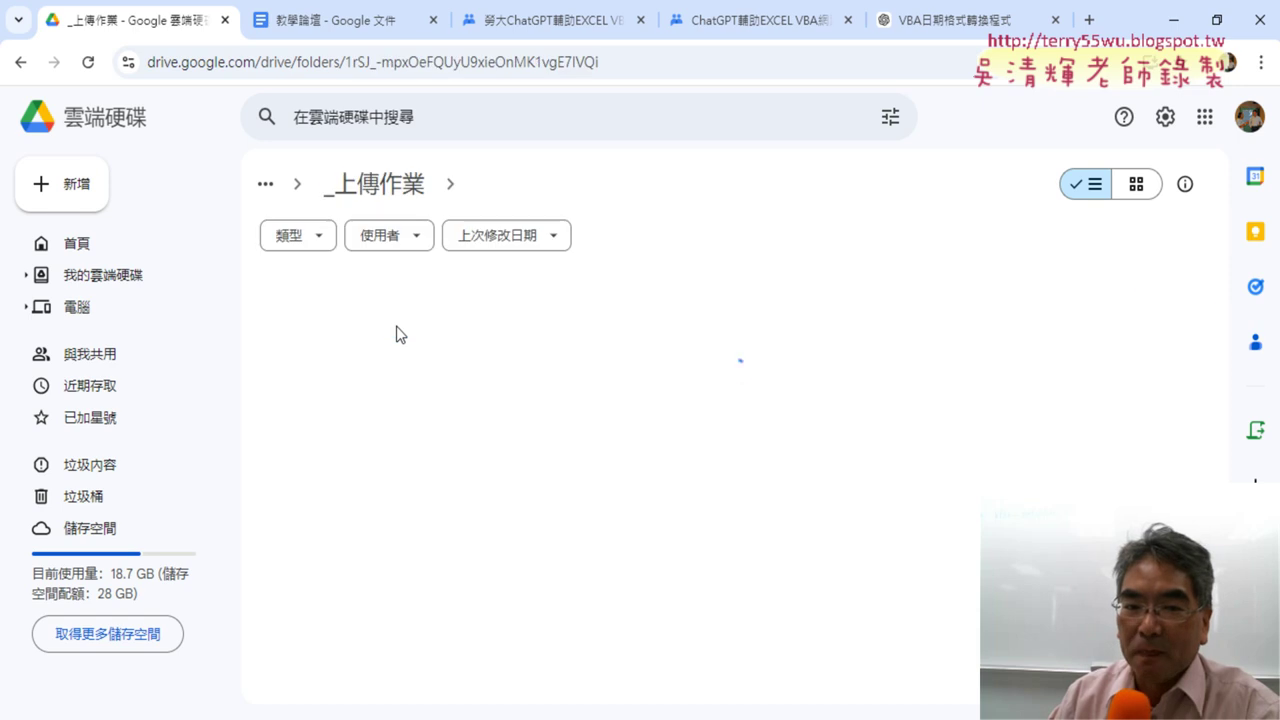
pyautogui.rightClick(488, 357)
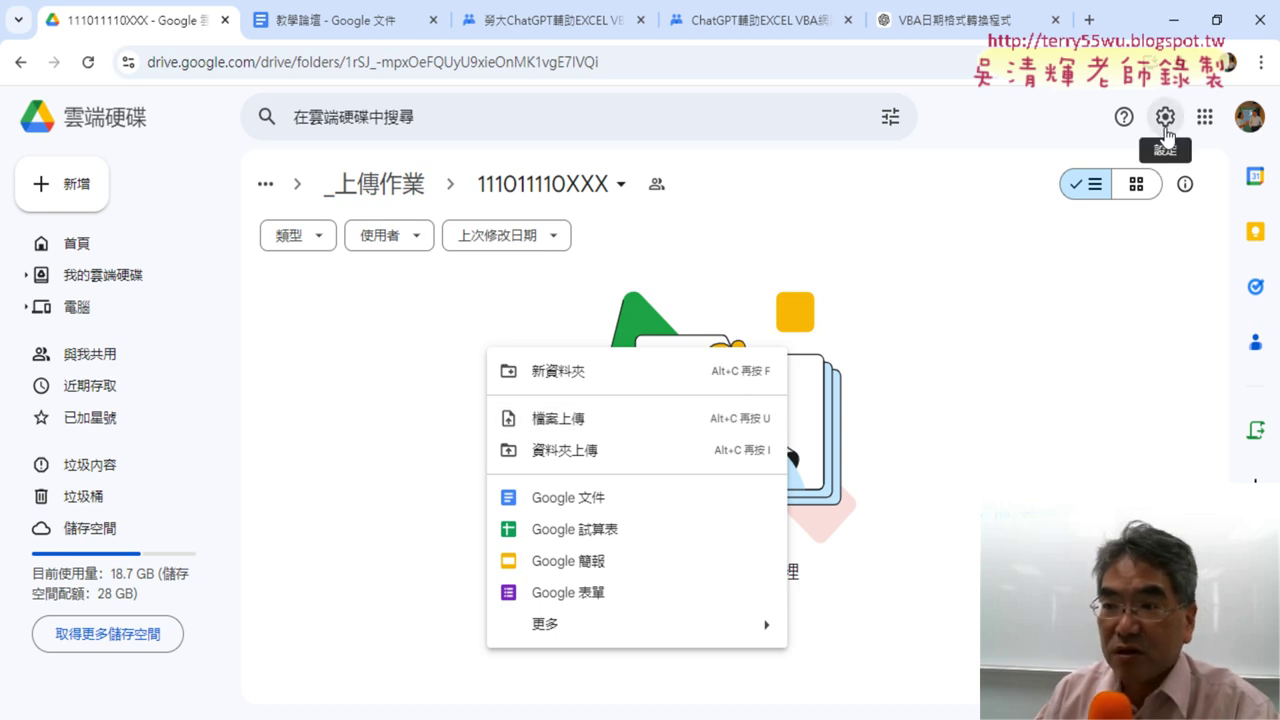
pyautogui.click(1166, 133)
pyautogui.click(1086, 157)
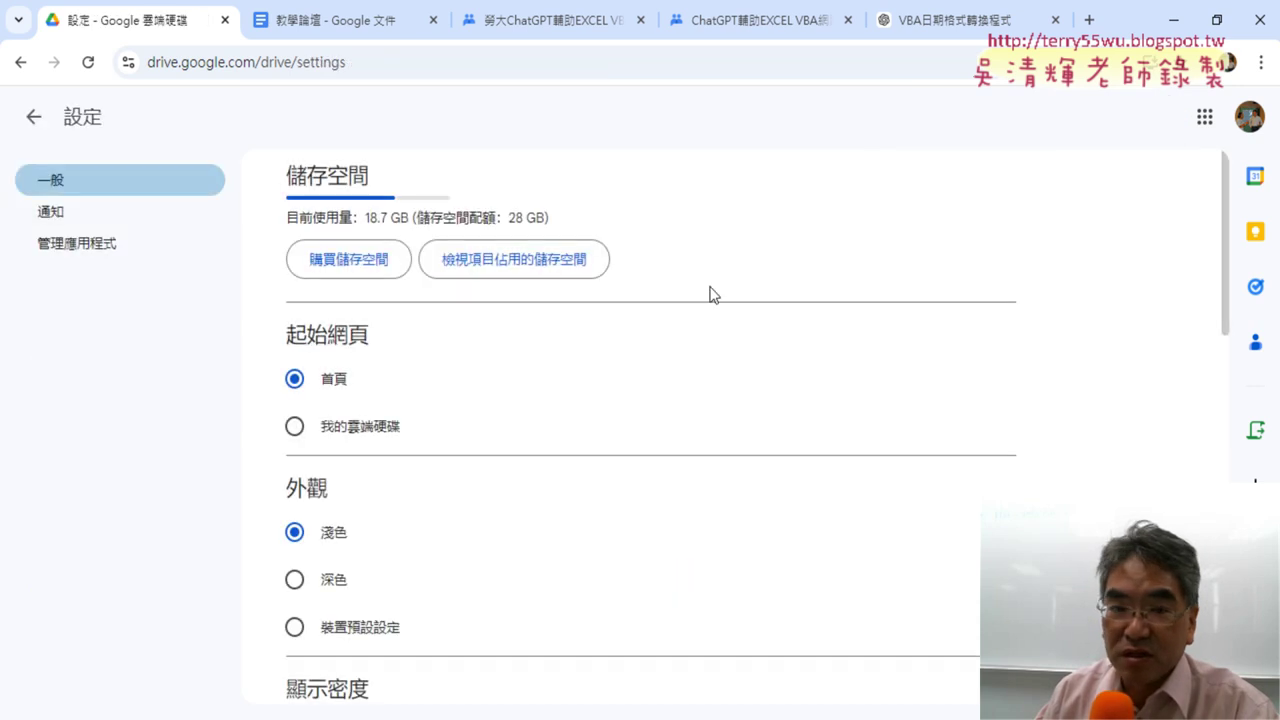
pyautogui.scroll(-3, 640, 484)
pyautogui.scroll(-2, 640, 480)
pyautogui.scroll(-2, 600, 470)
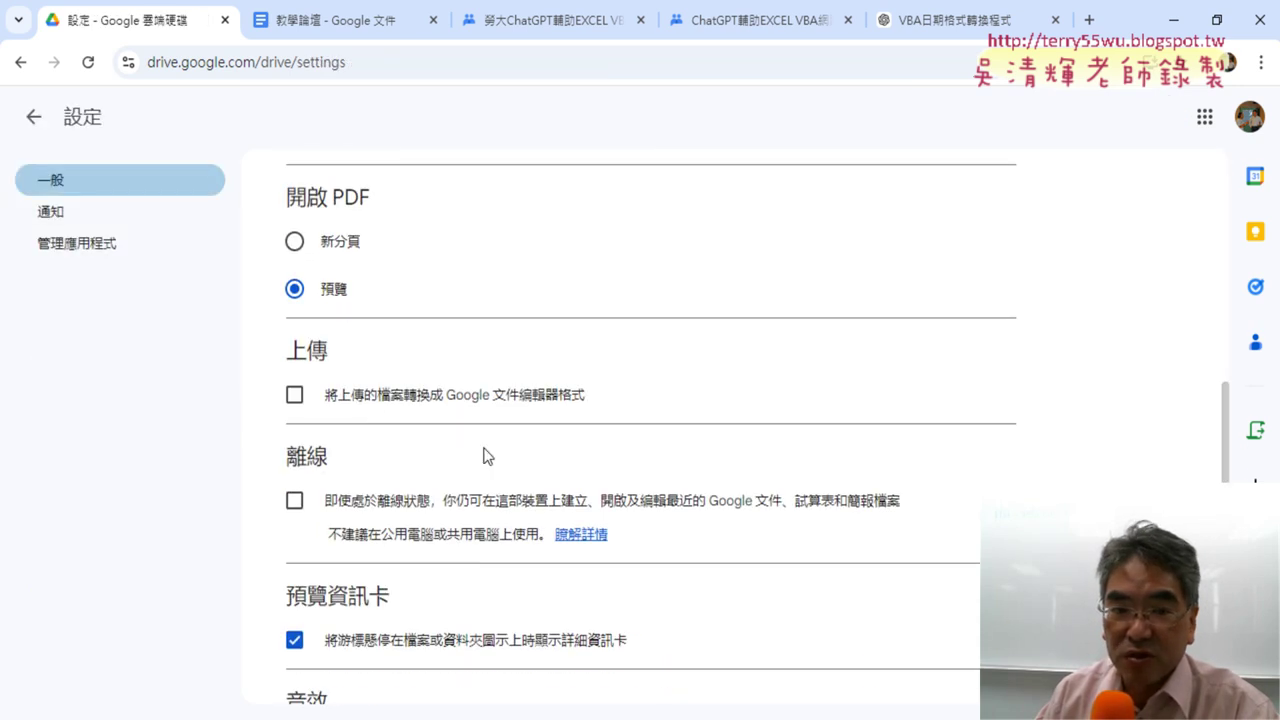
pyautogui.click(294, 395)
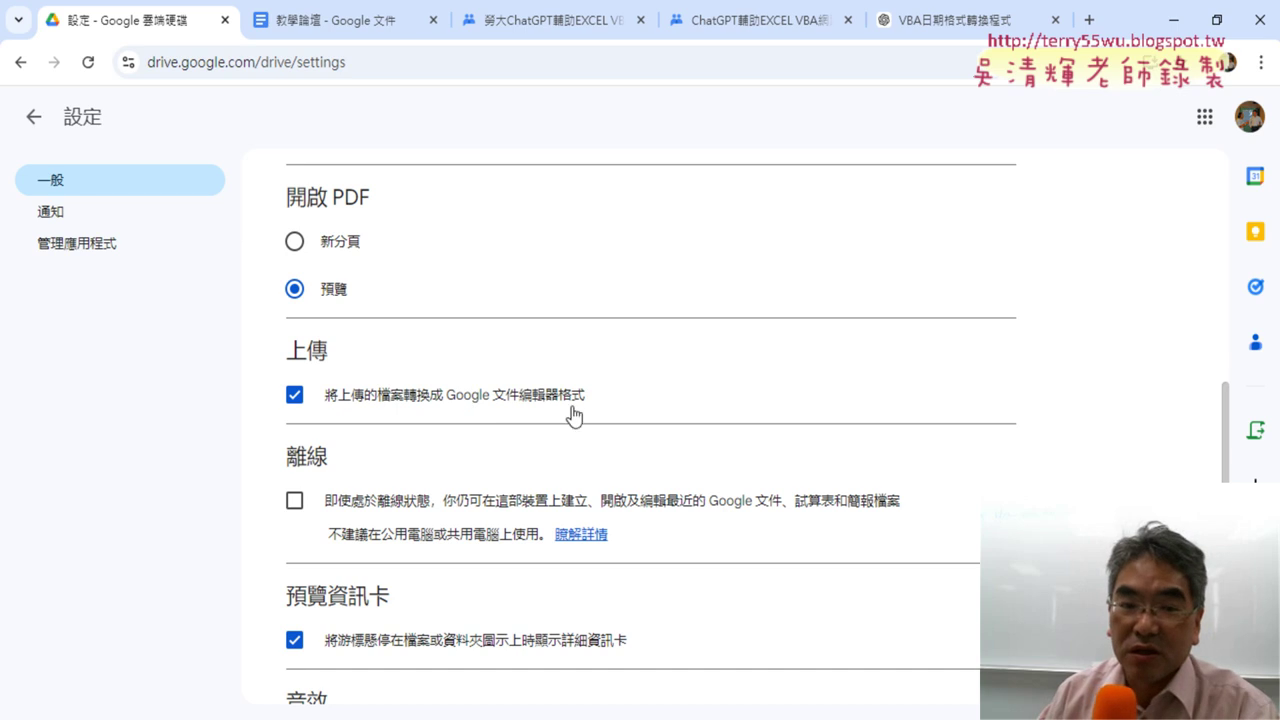
pyautogui.click(294, 397)
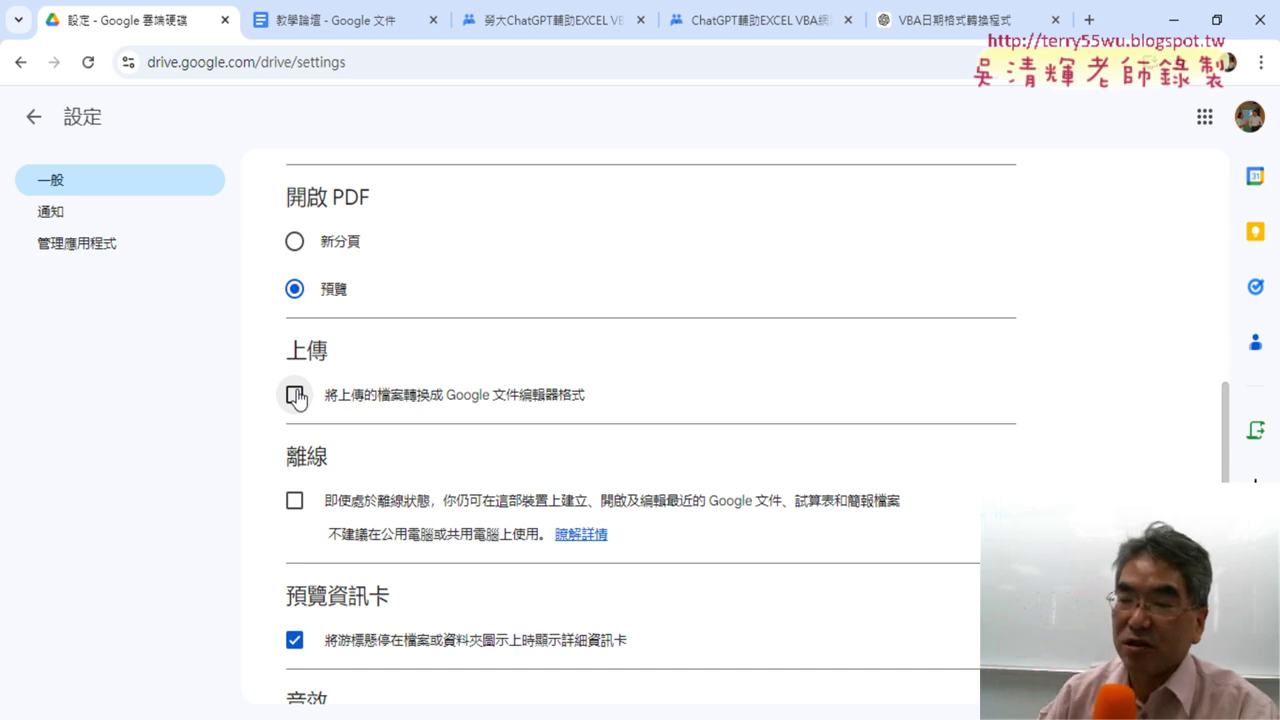
pyautogui.click(33, 117)
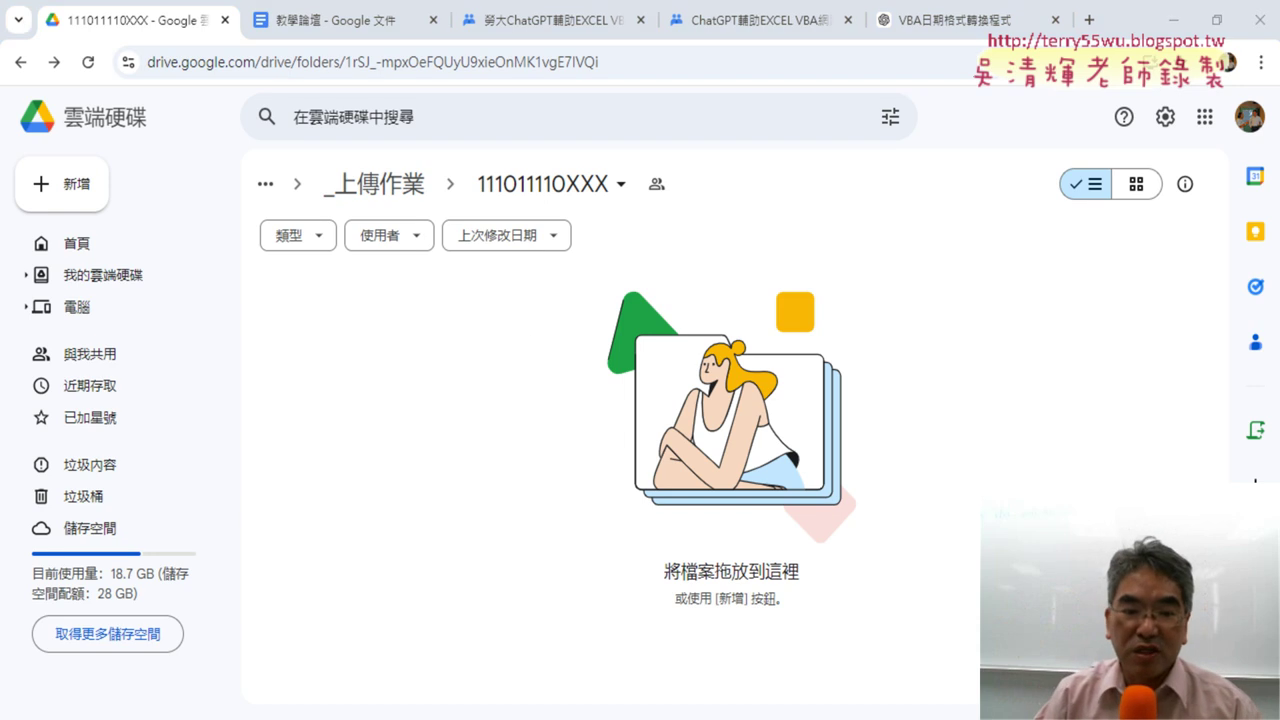
# - Switch to the 勞大ChatGPT輔助EXCEL VBA網路爬蟲2024 group and highlight the first lesson topics in its description
pyautogui.click(585, 21)
pyautogui.scroll(-3, 873, 268)
pyautogui.scroll(-2, 940, 363)
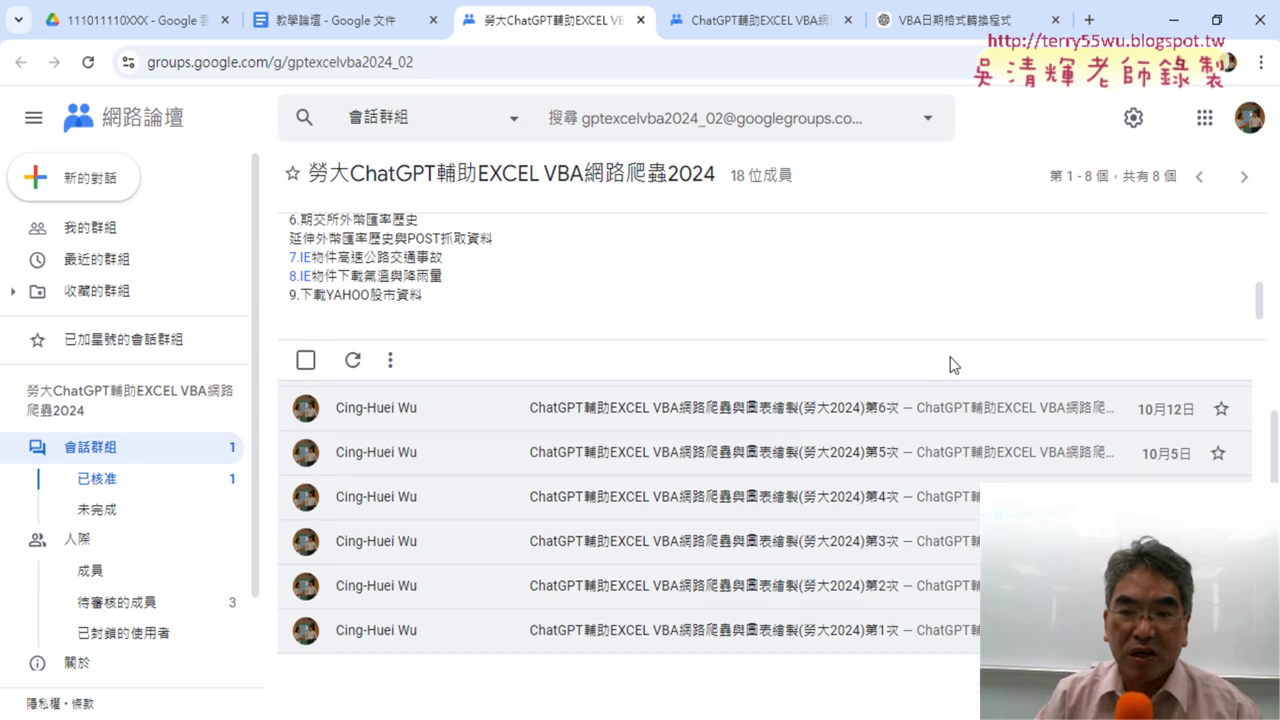
pyautogui.scroll(2, 566, 263)
pyautogui.scroll(1, 600, 266)
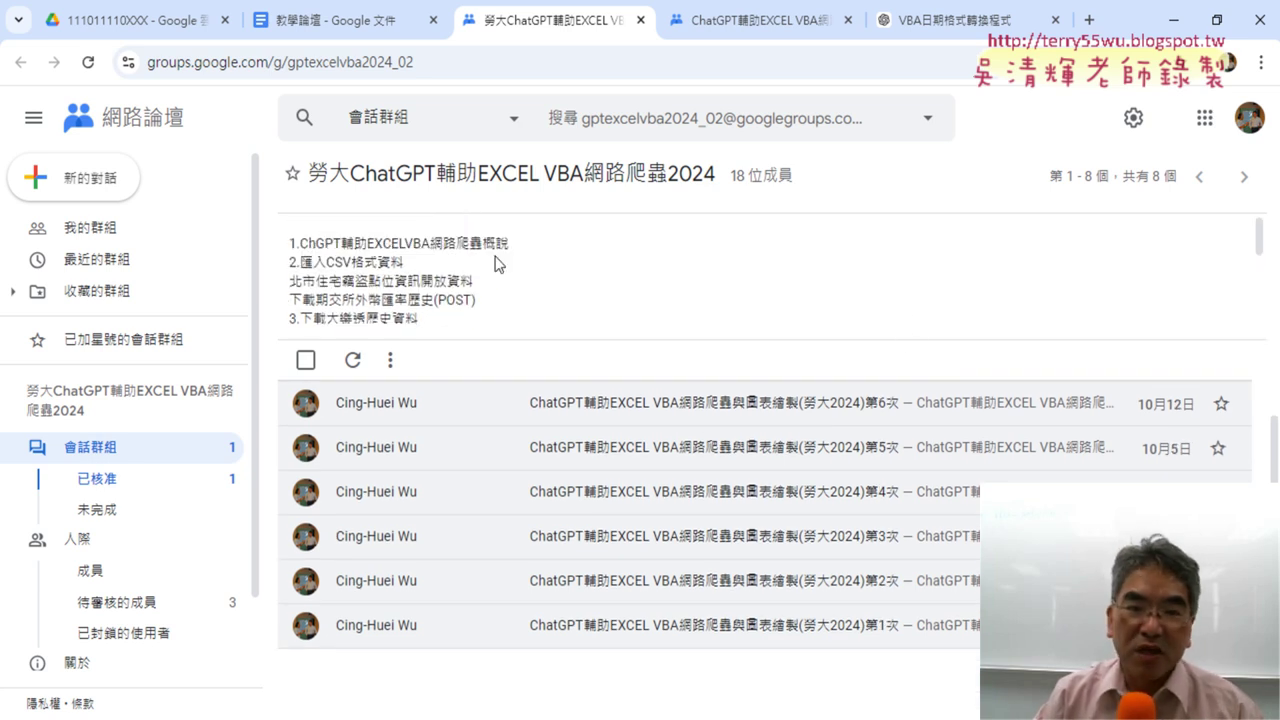
pyautogui.moveTo(288, 244)
pyautogui.mouseDown()
pyautogui.moveTo(478, 268)
pyautogui.moveTo(499, 299)
pyautogui.mouseUp()
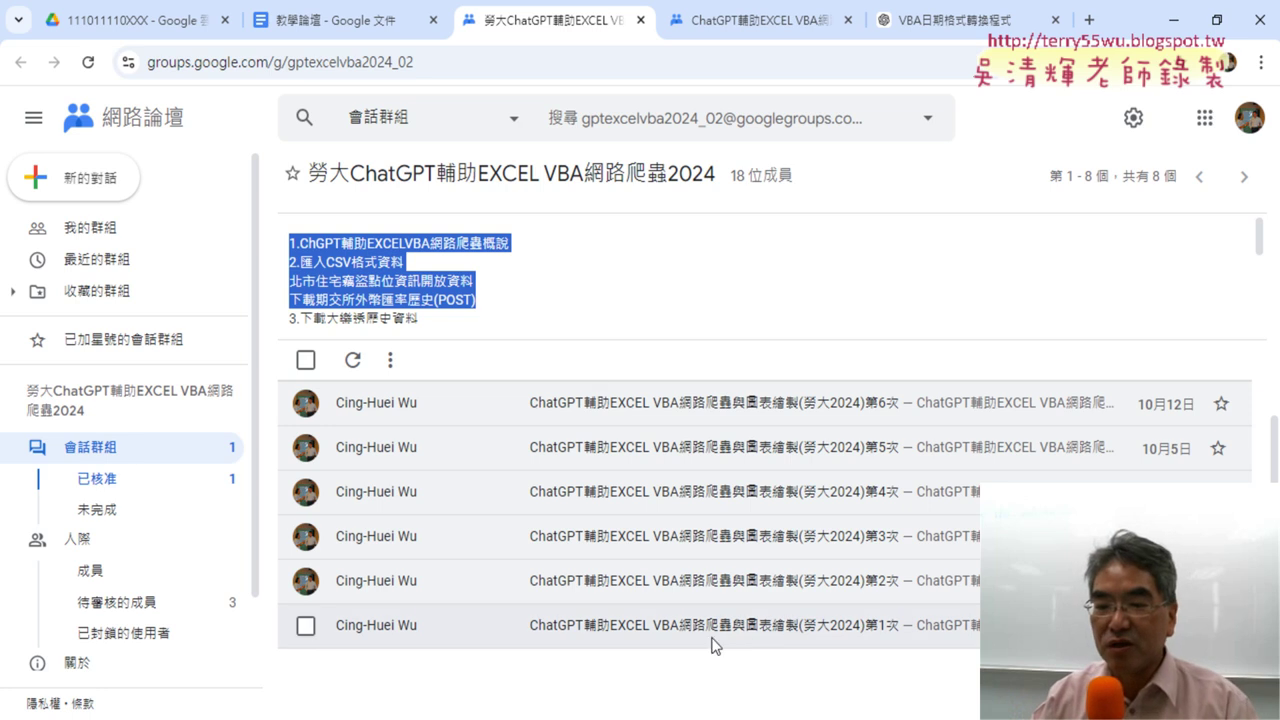
pyautogui.scroll(2, 771, 623)
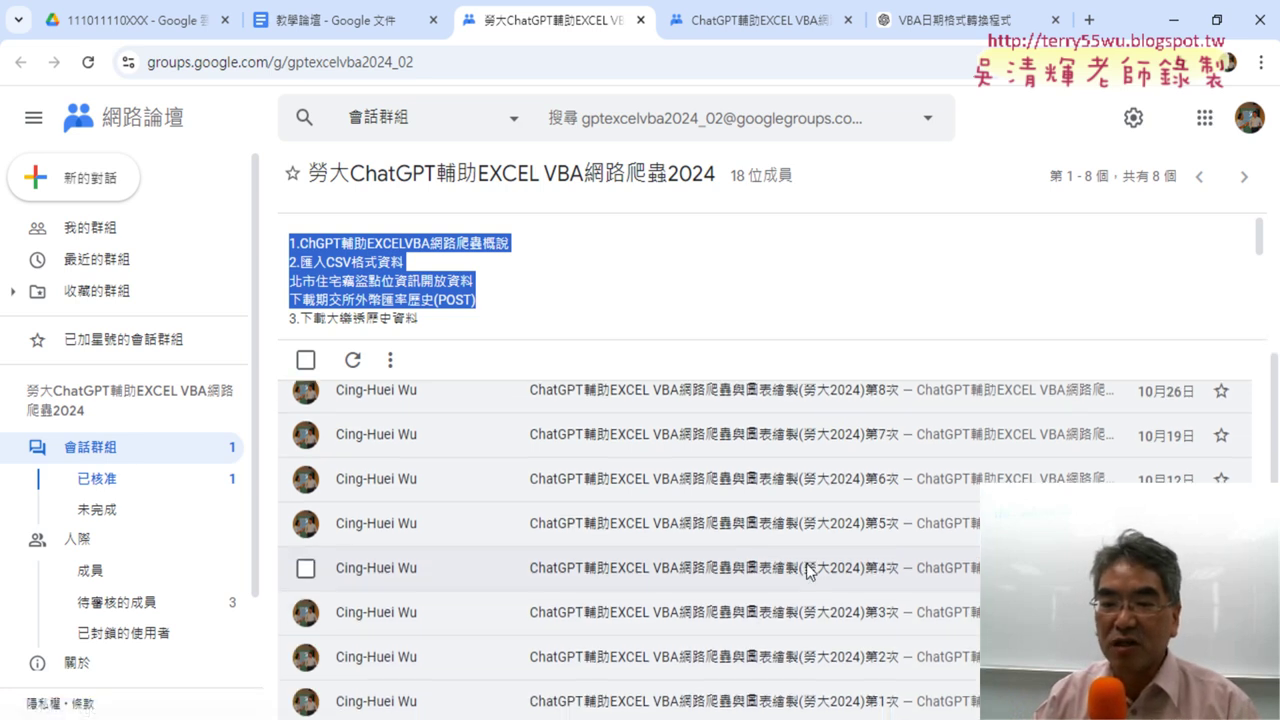
pyautogui.scroll(-2, 808, 570)
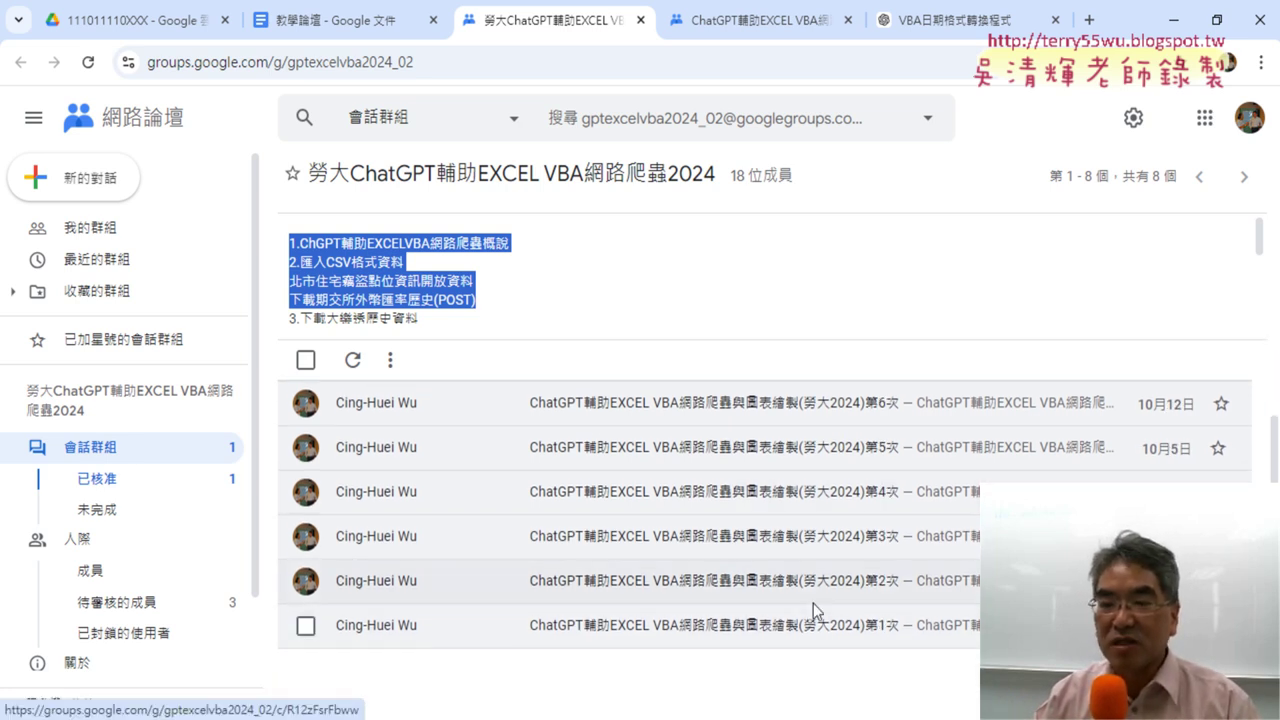
pyautogui.scroll(1, 830, 615)
# - Open the 第1次 lesson post, highlight 登入GPT與敘述問題 and 北市竊盜統計, then return to the list
pyautogui.scroll(-1, 850, 606)
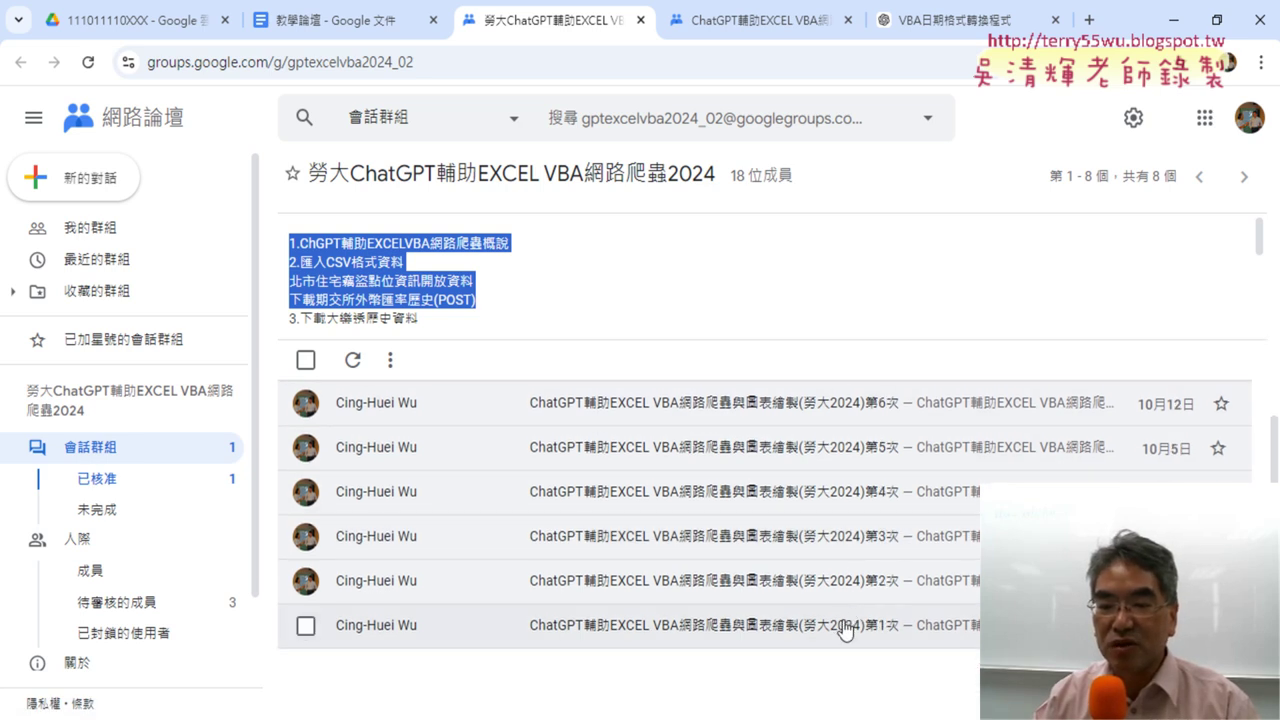
pyautogui.click(842, 625)
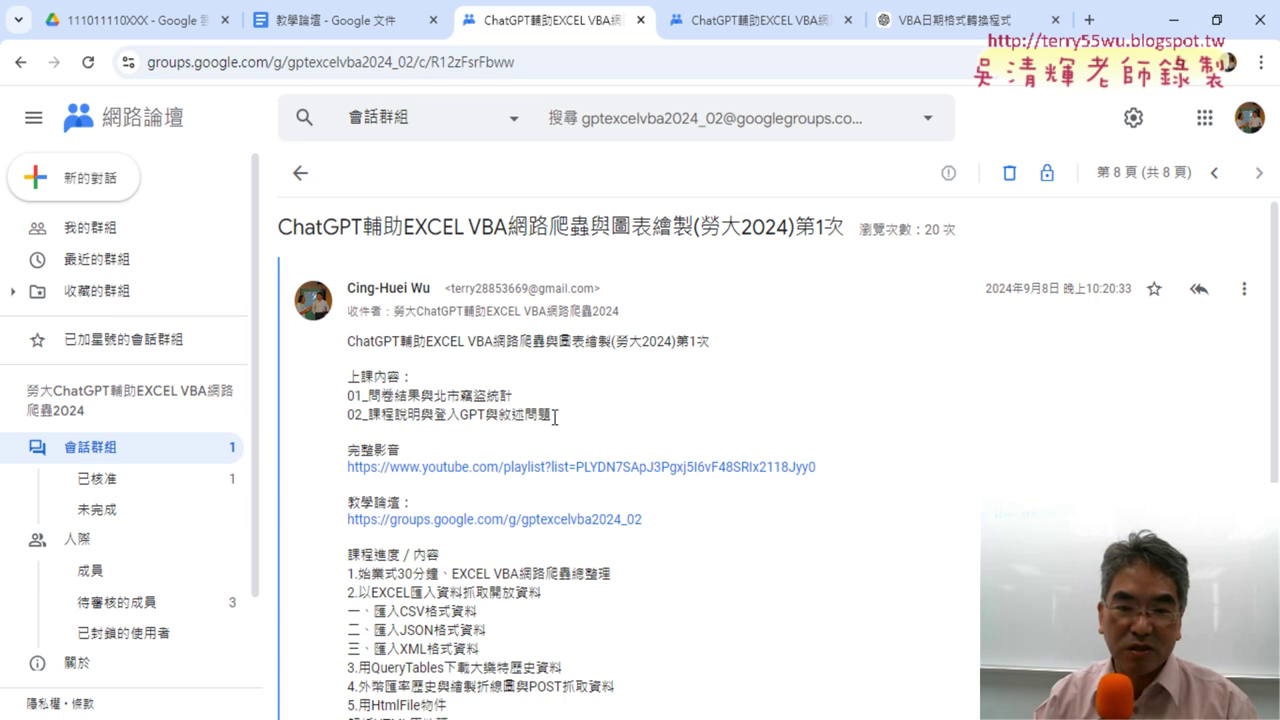
pyautogui.moveTo(560, 418); pyautogui.dragTo(435, 422)
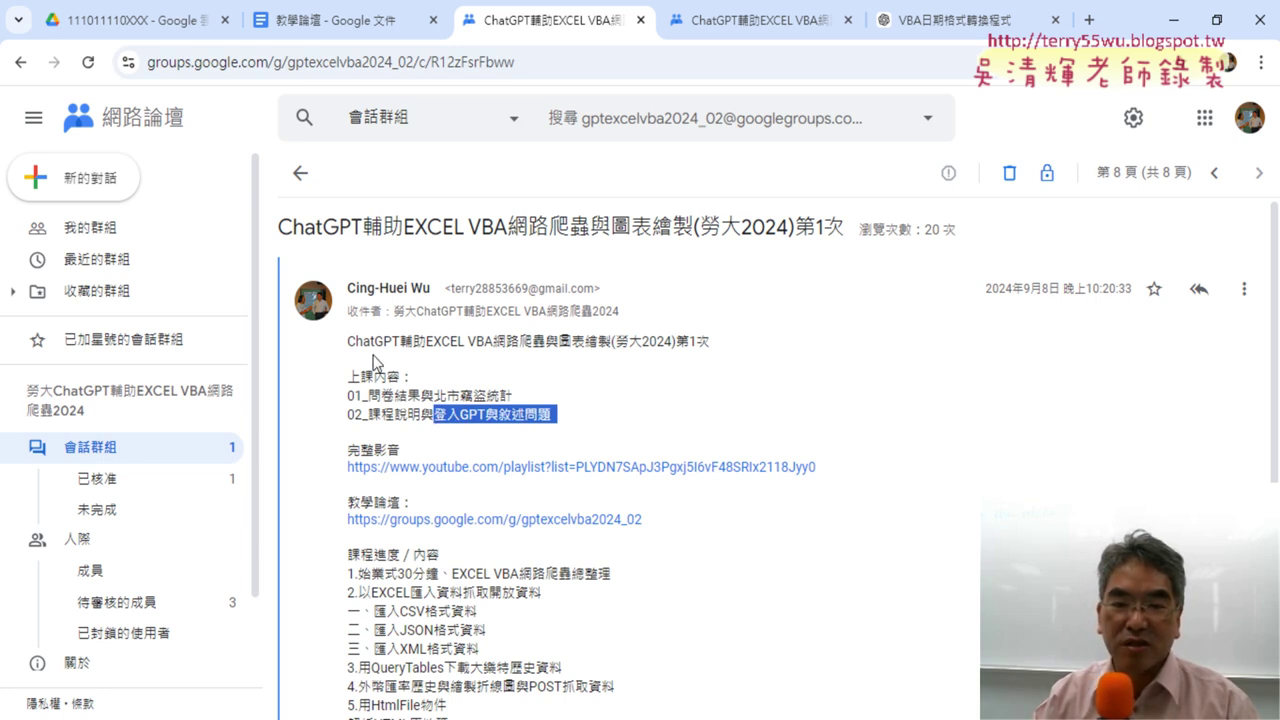
pyautogui.moveTo(428, 396); pyautogui.dragTo(516, 400)
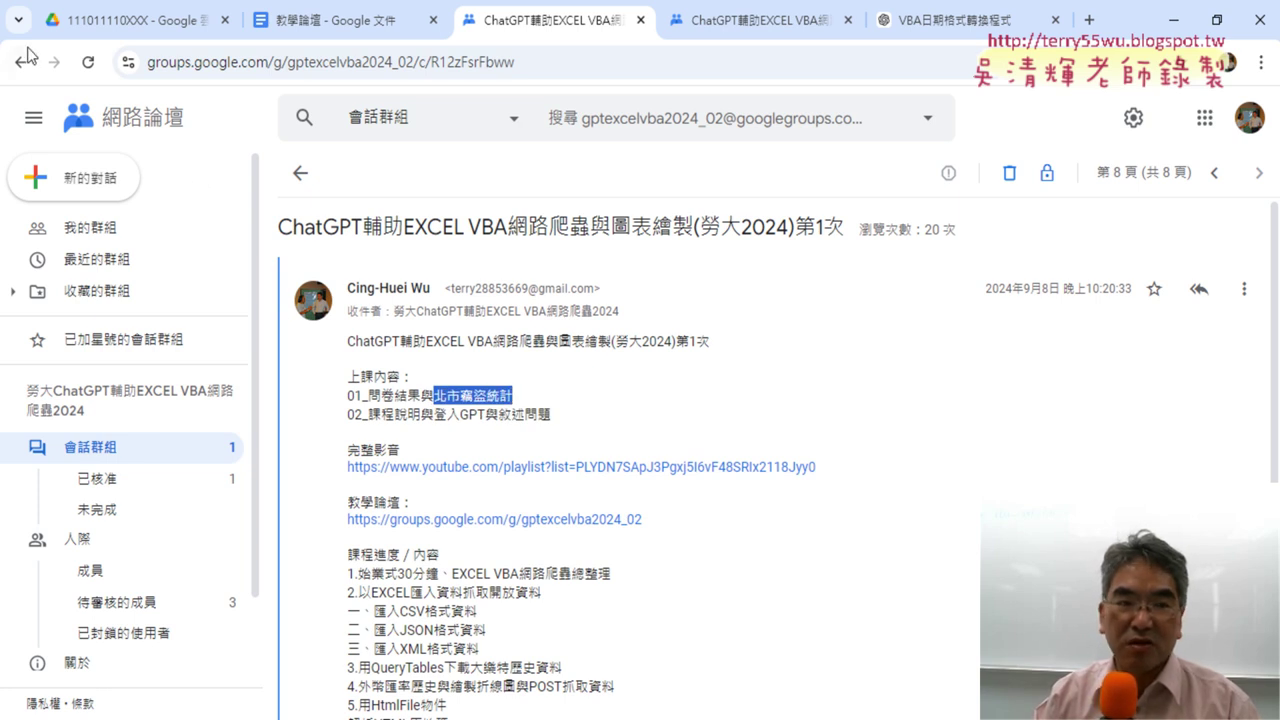
pyautogui.moveTo(20, 64); pyautogui.dragTo(474, 162)
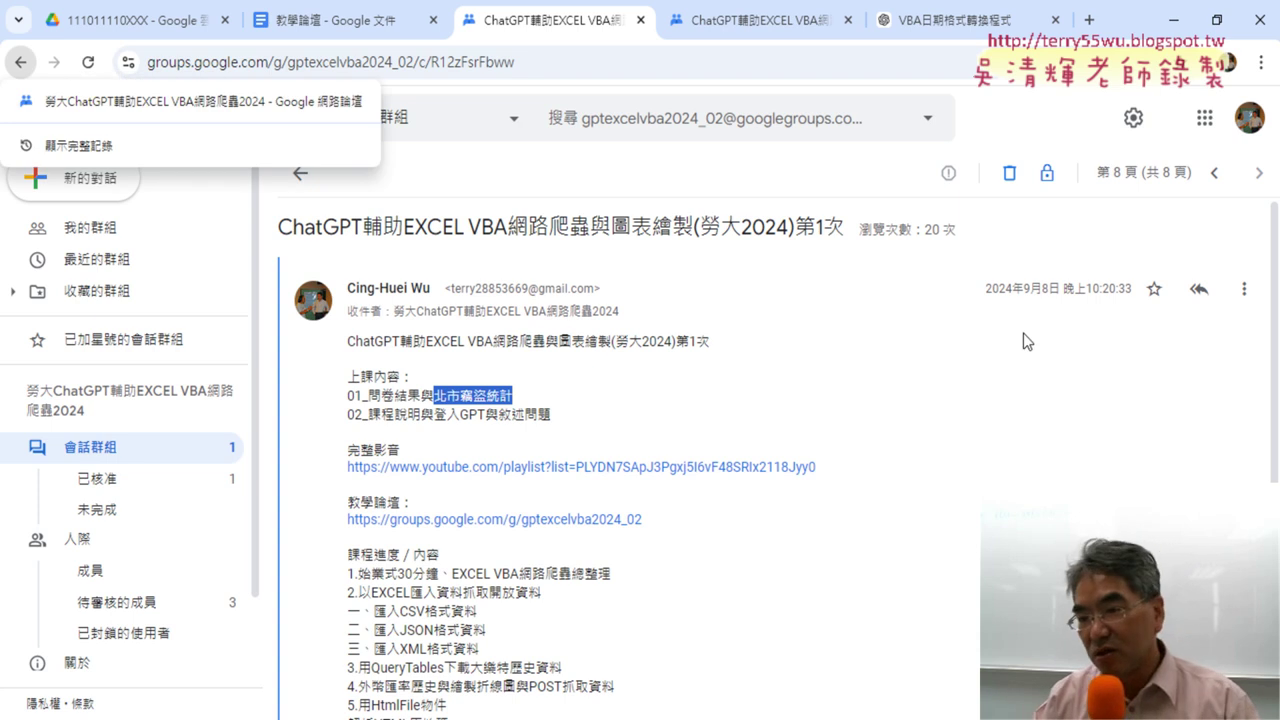
pyautogui.click(18, 64)
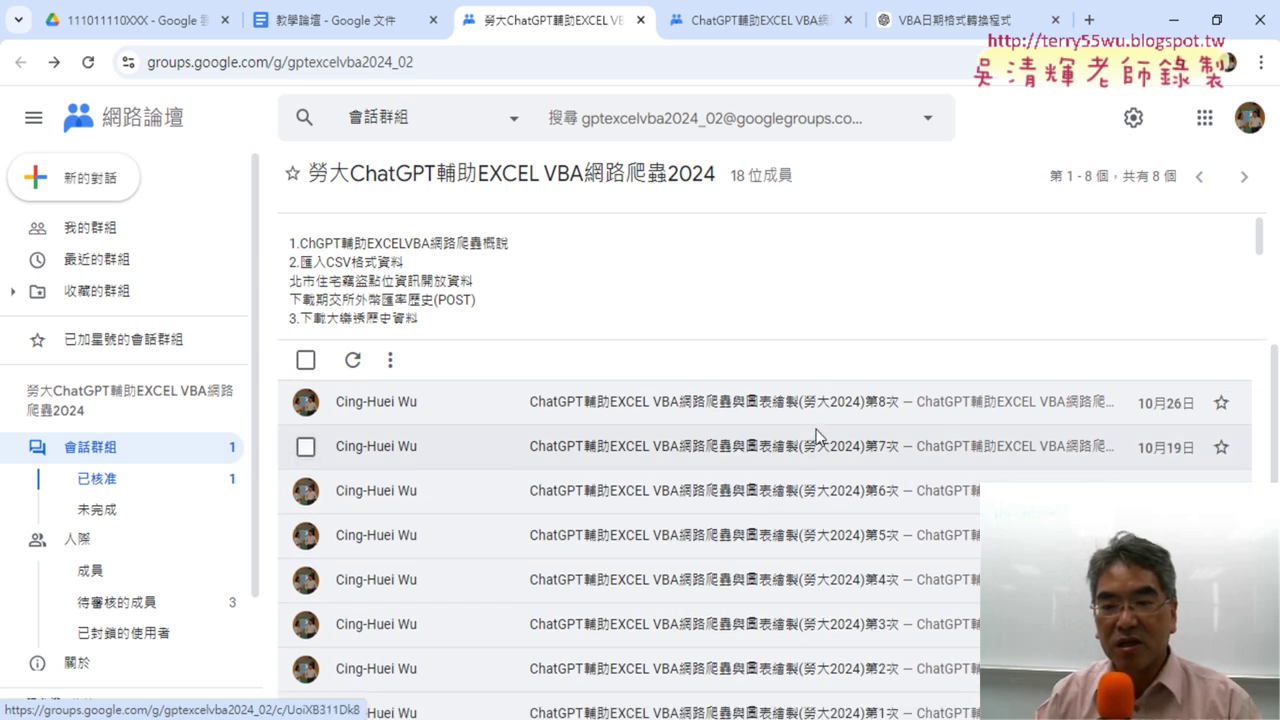
# - Open the 第8次 lesson post and highlight its 修正日期VBA程式 topic
pyautogui.click(820, 408)
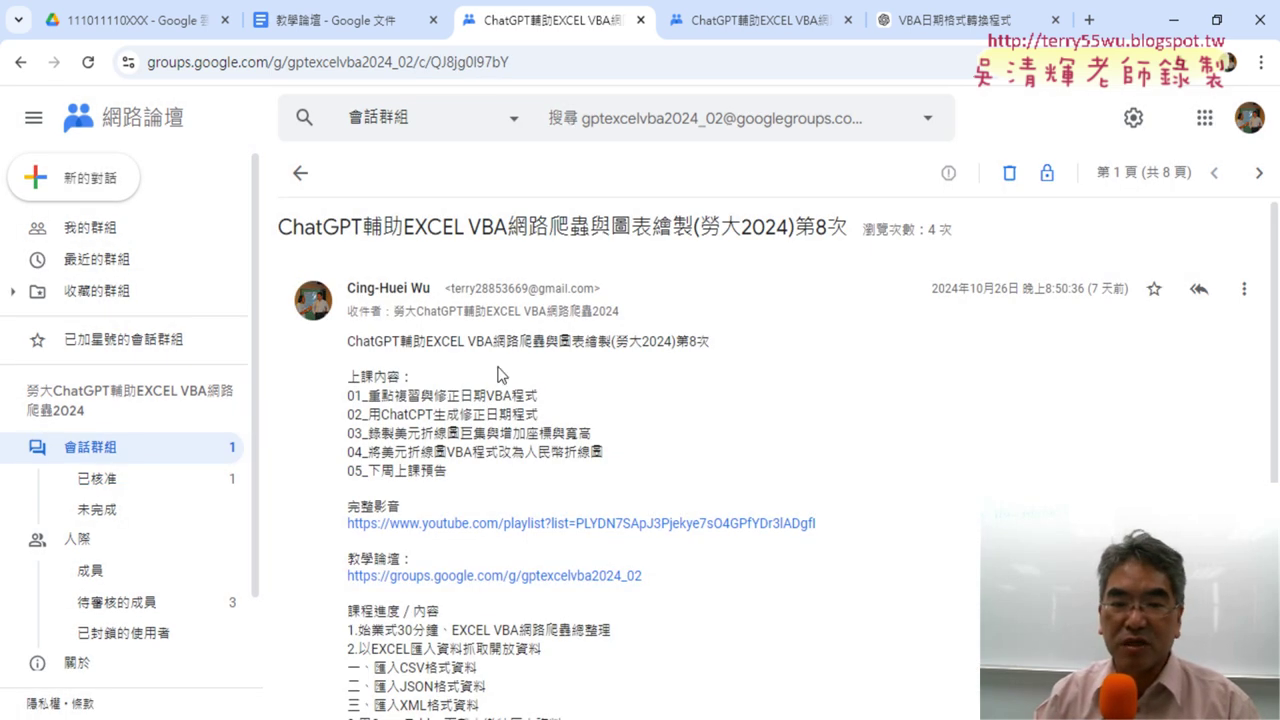
pyautogui.moveTo(435, 396); pyautogui.dragTo(538, 397)
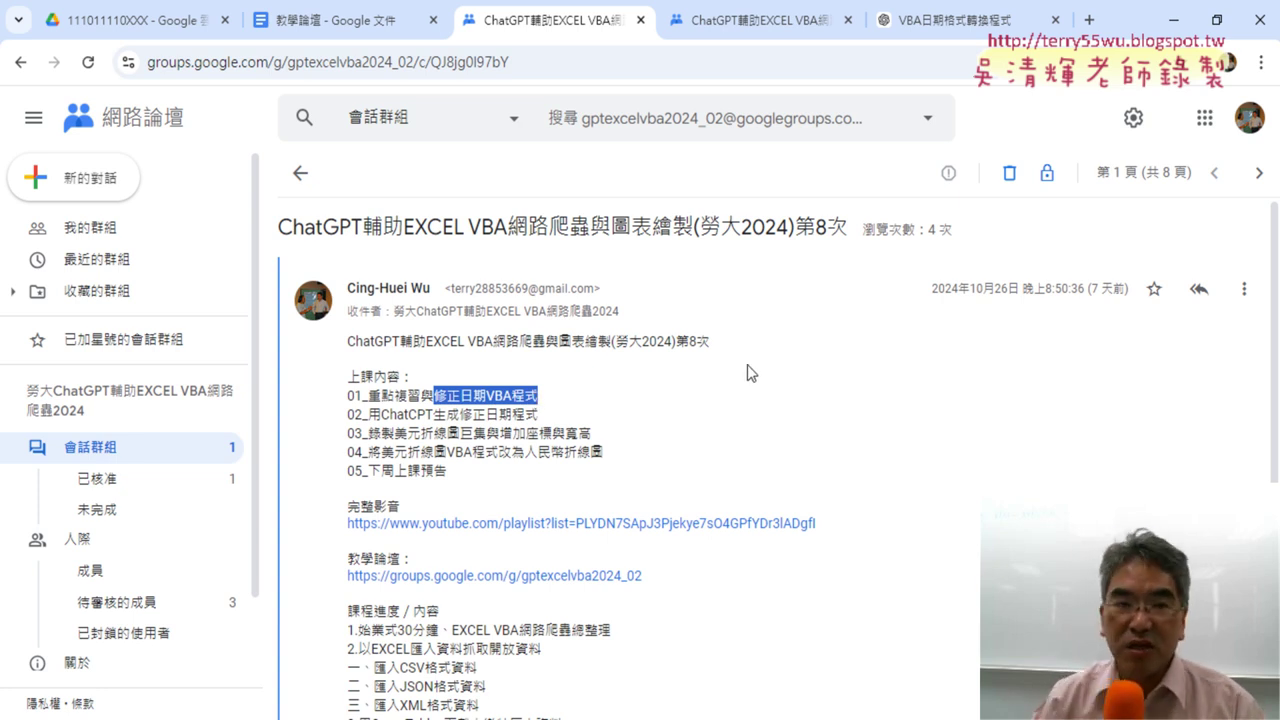
pyautogui.click(63, 12)
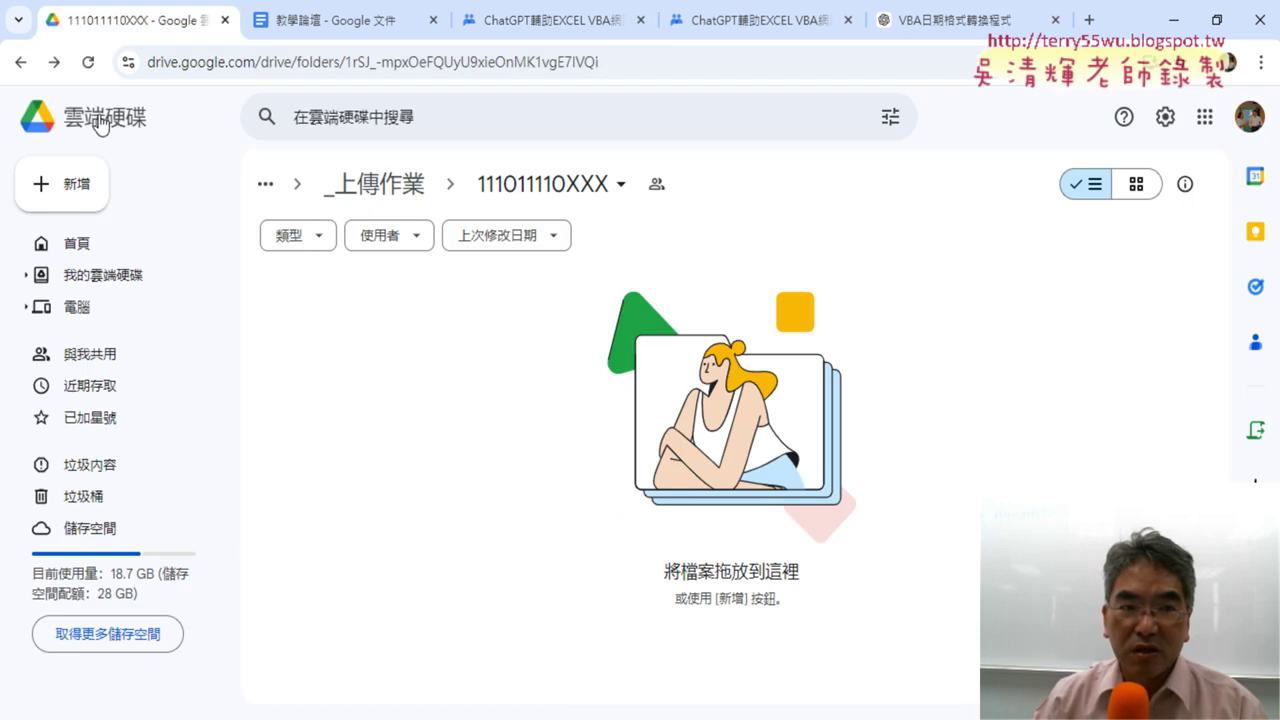
# - Go back to the course folder and open the CSV import lesson document inside _雲端白板
pyautogui.click(20, 62)
pyautogui.click(20, 62)
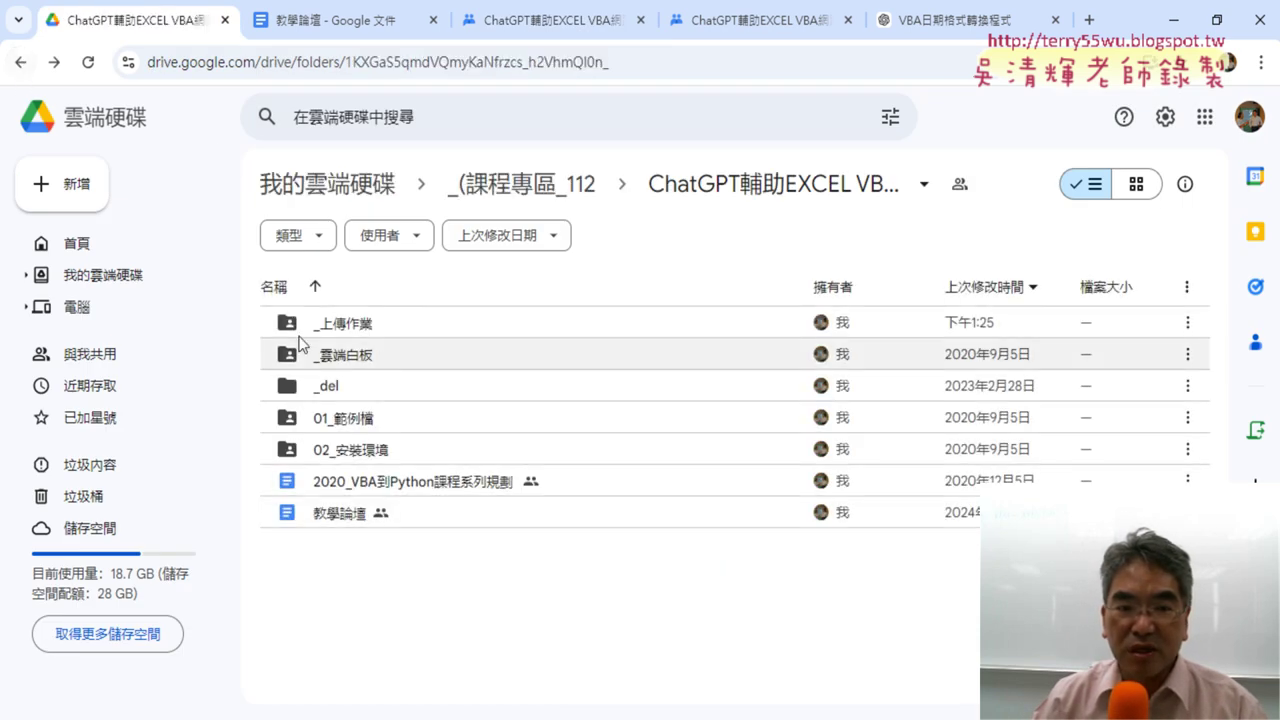
pyautogui.doubleClick(382, 357)
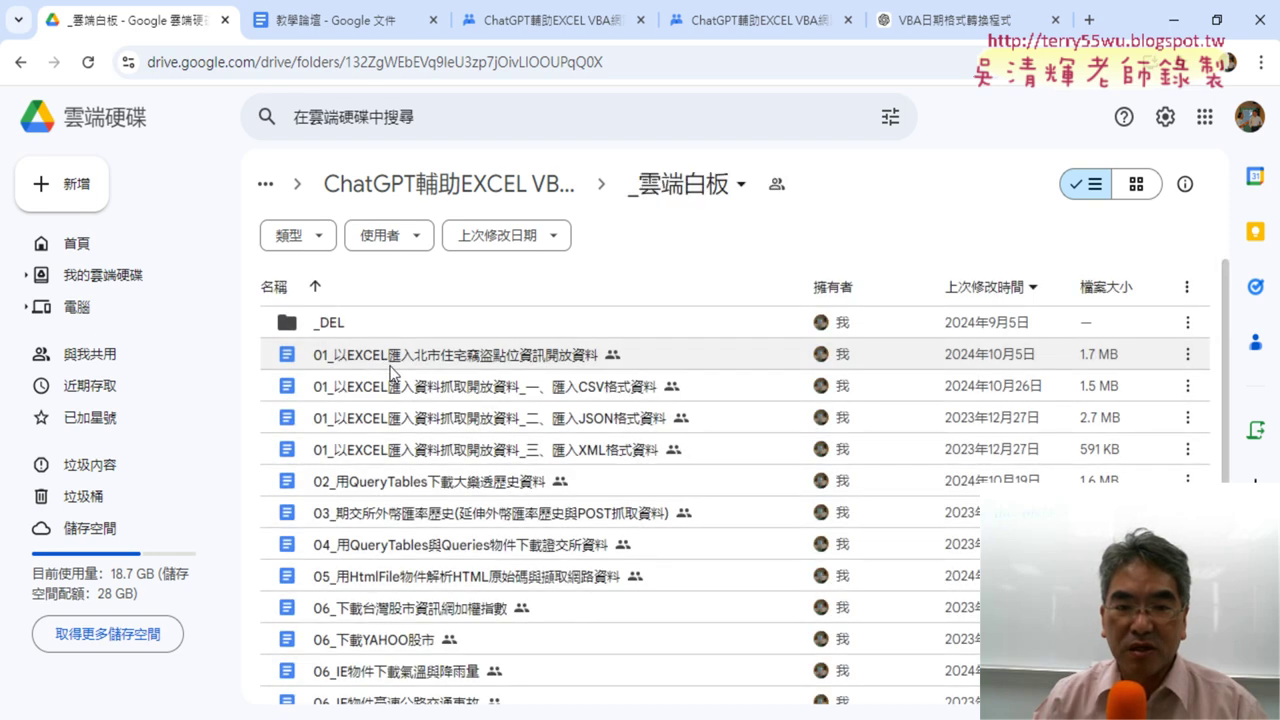
pyautogui.click(507, 393)
pyautogui.doubleClick(535, 394)
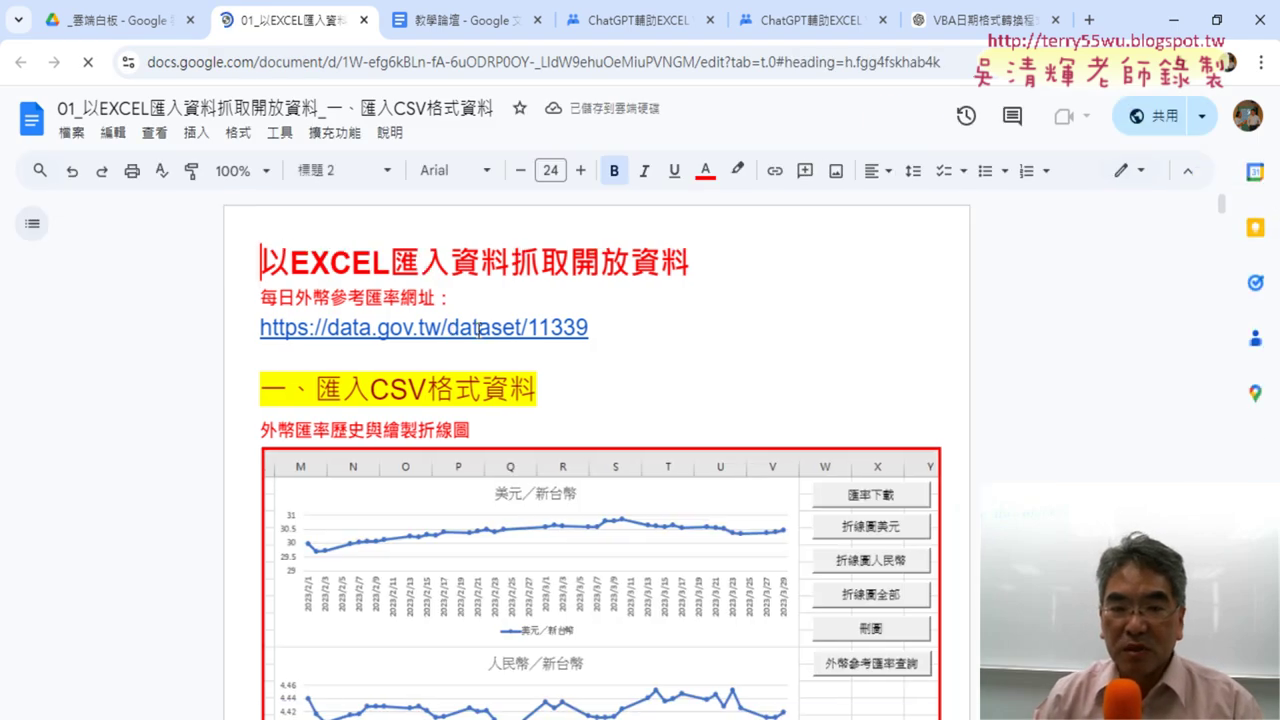
# - Follow the 網址 link below the exchange-rate chart to the data.gov.tw 每日外幣參考匯率 page
pyautogui.scroll(-2, 932, 368)
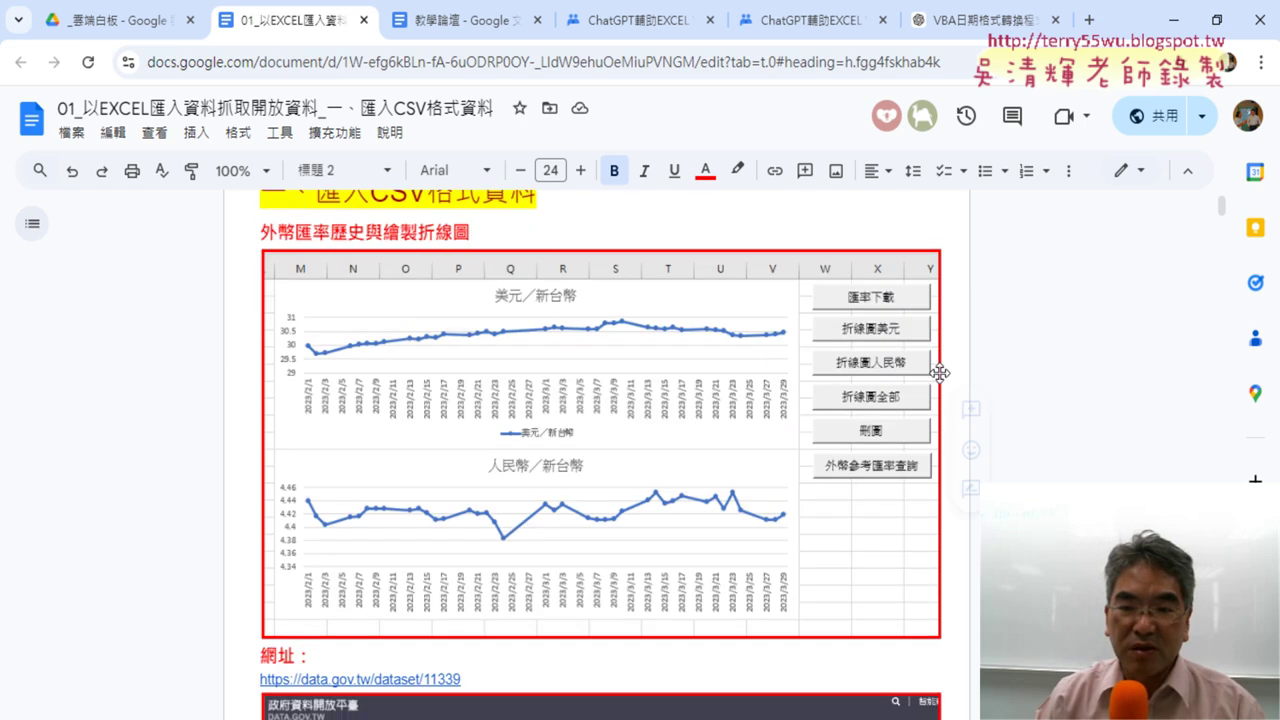
pyautogui.scroll(-2, 936, 372)
pyautogui.scroll(2, 940, 375)
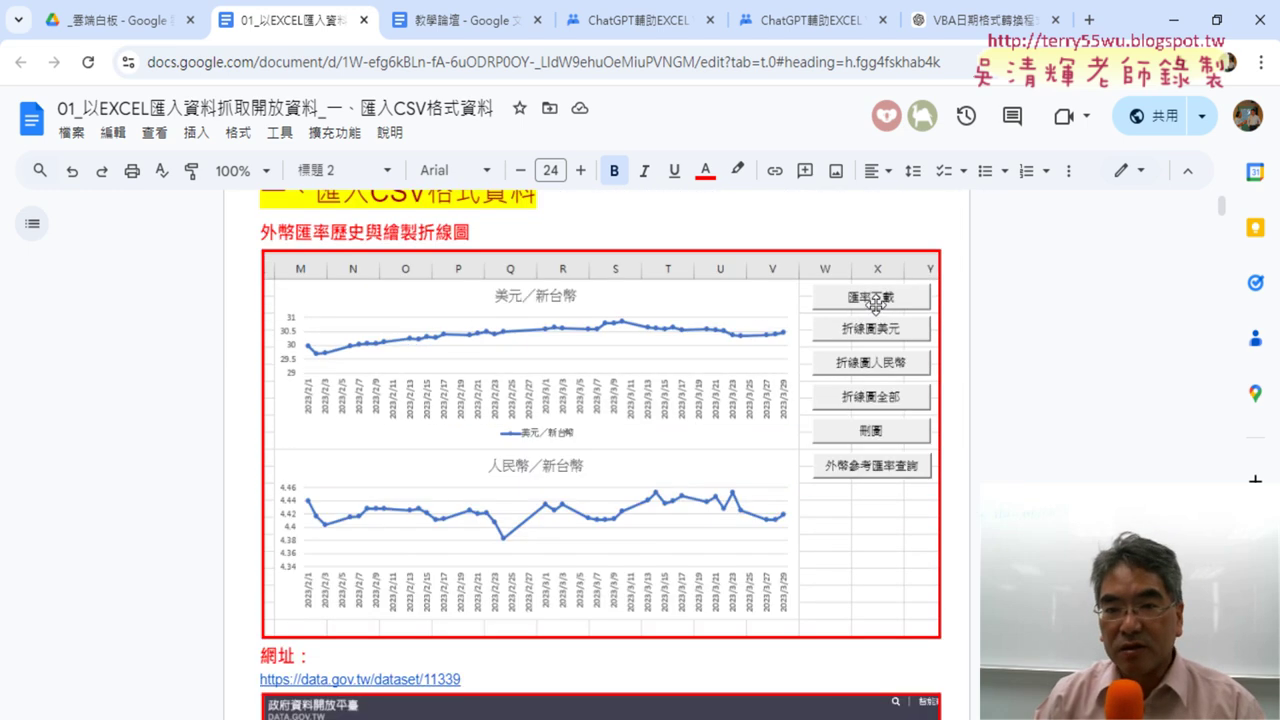
pyautogui.scroll(1, 605, 305)
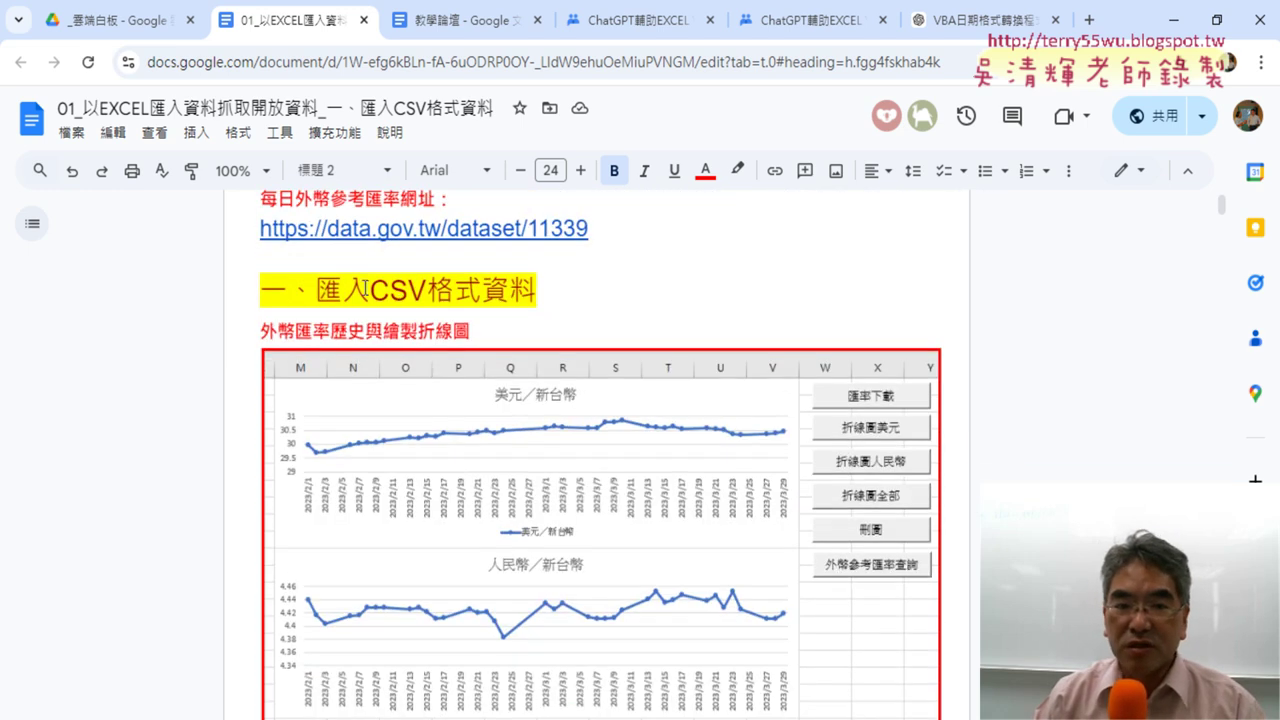
pyautogui.moveTo(316, 290); pyautogui.dragTo(539, 290)
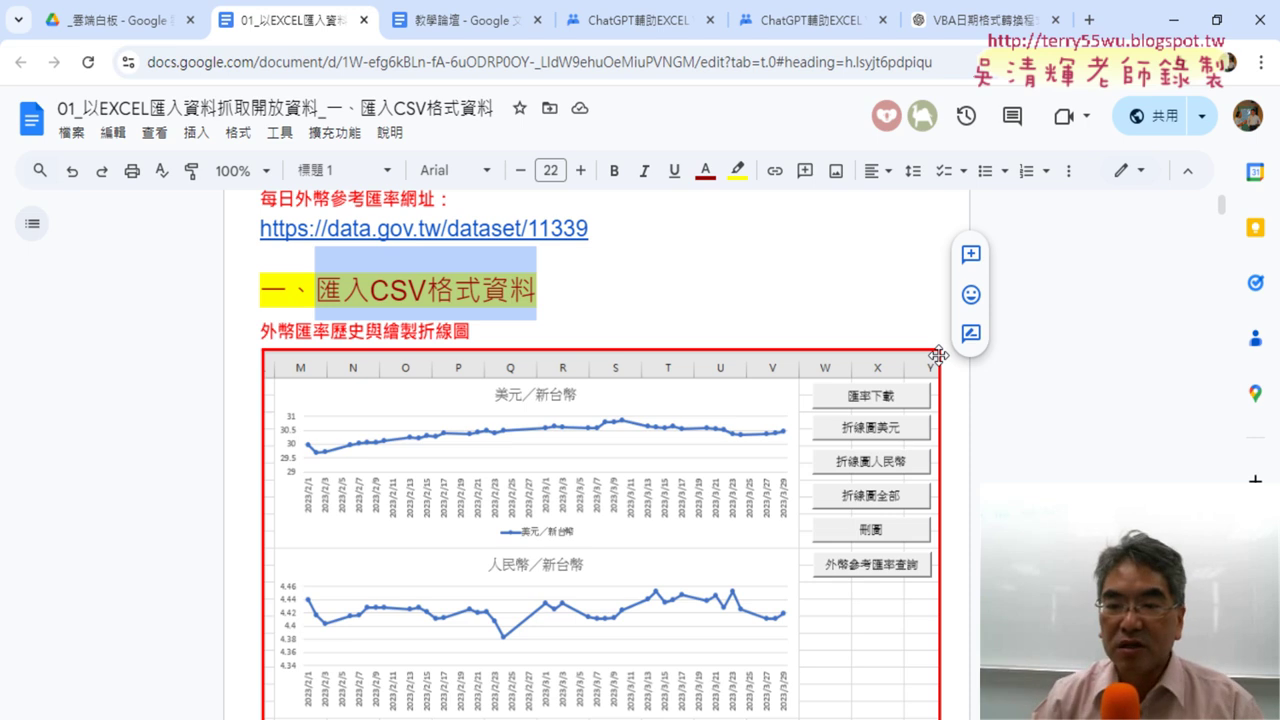
pyautogui.scroll(-2, 866, 340)
pyautogui.scroll(-3, 866, 340)
pyautogui.moveTo(410, 285)
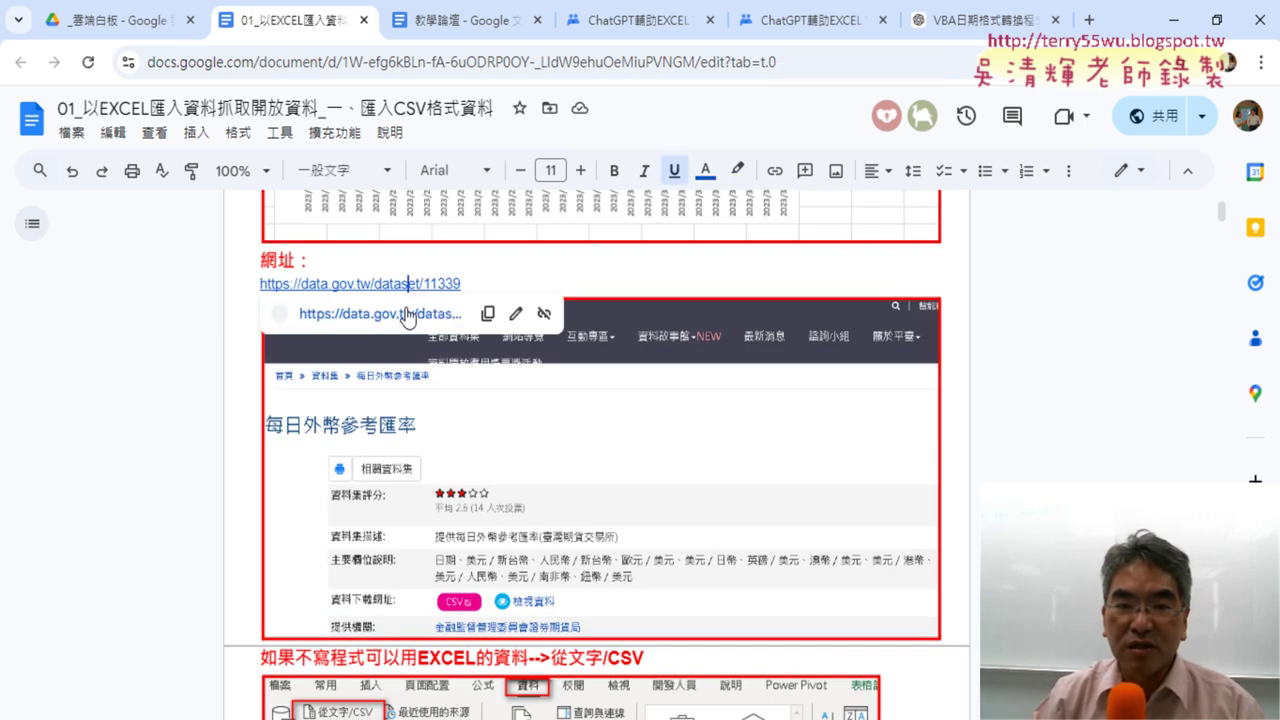
pyautogui.click(405, 317)
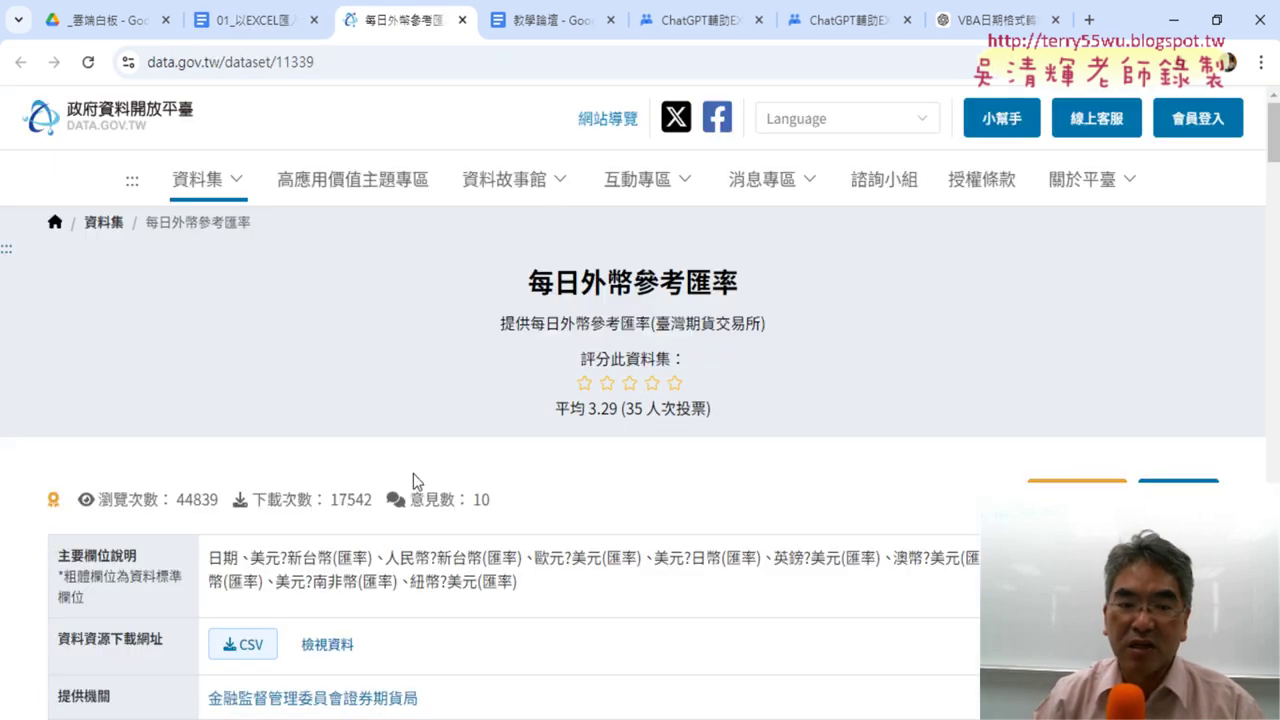
# - Bring up the blank Excel workbook, open its Visual Basic editor, and insert Module1
pyautogui.scroll(-2, 413, 473)
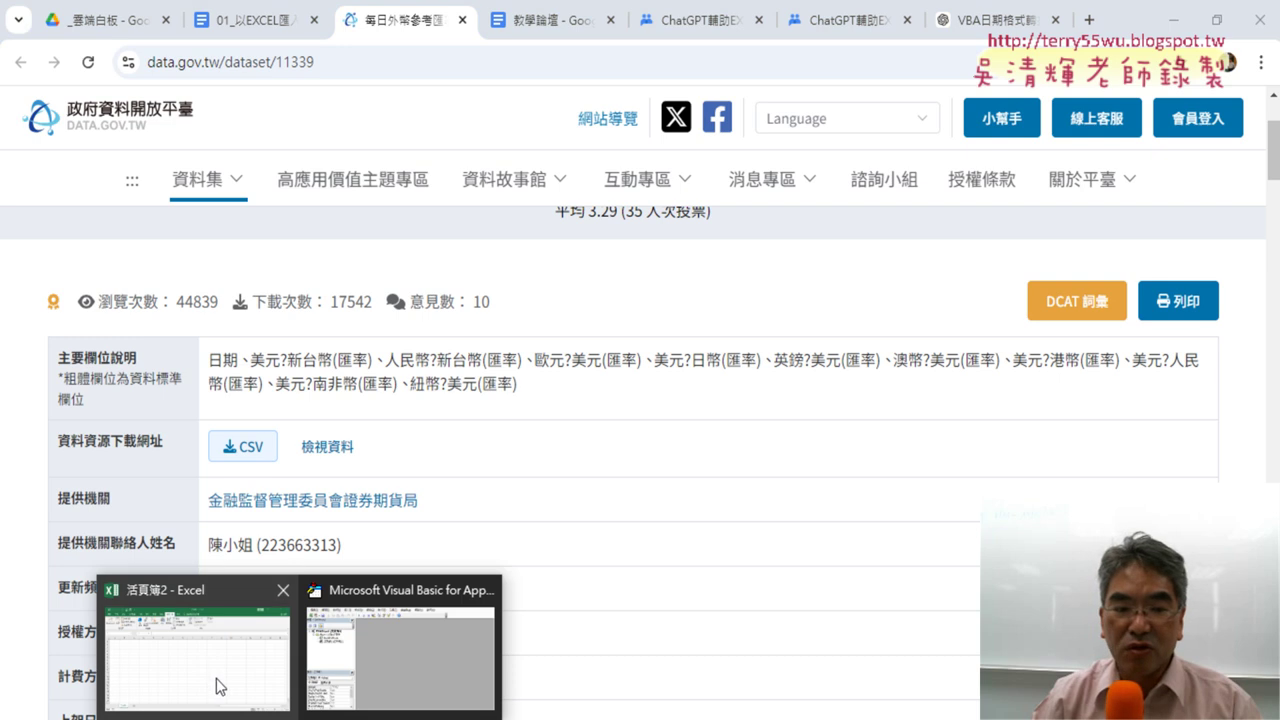
pyautogui.click(220, 686)
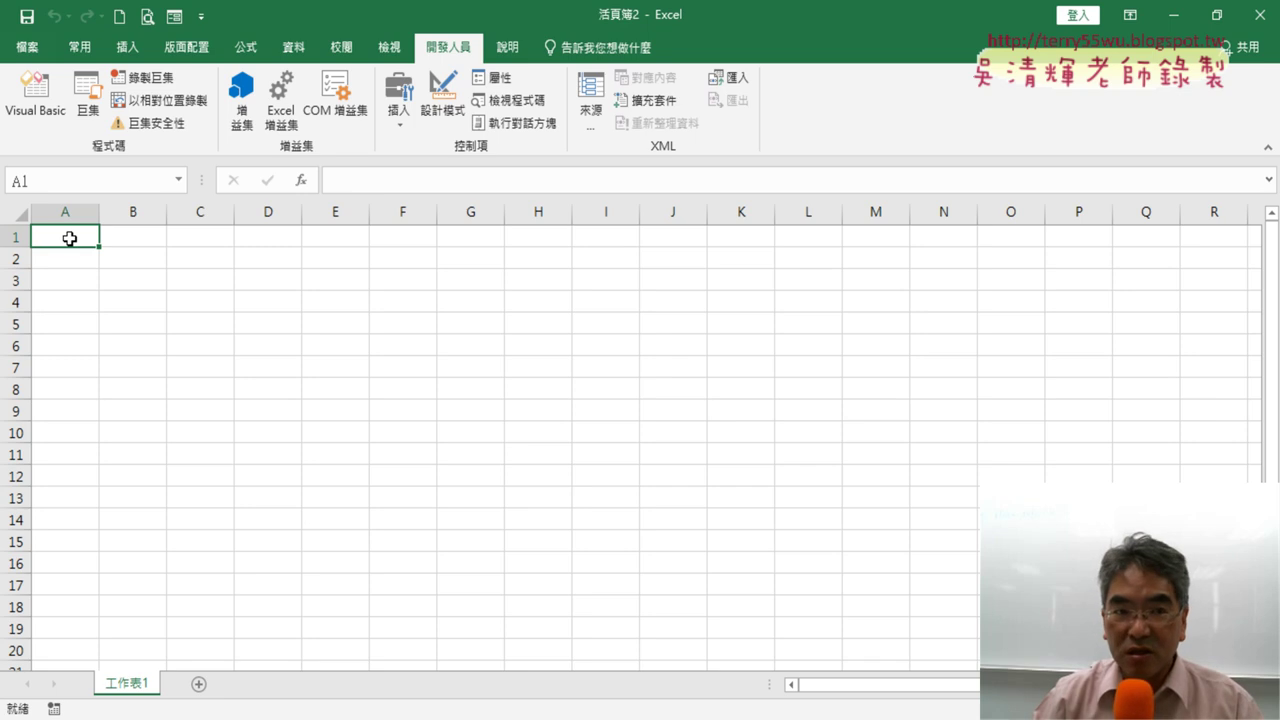
pyautogui.click(35, 100)
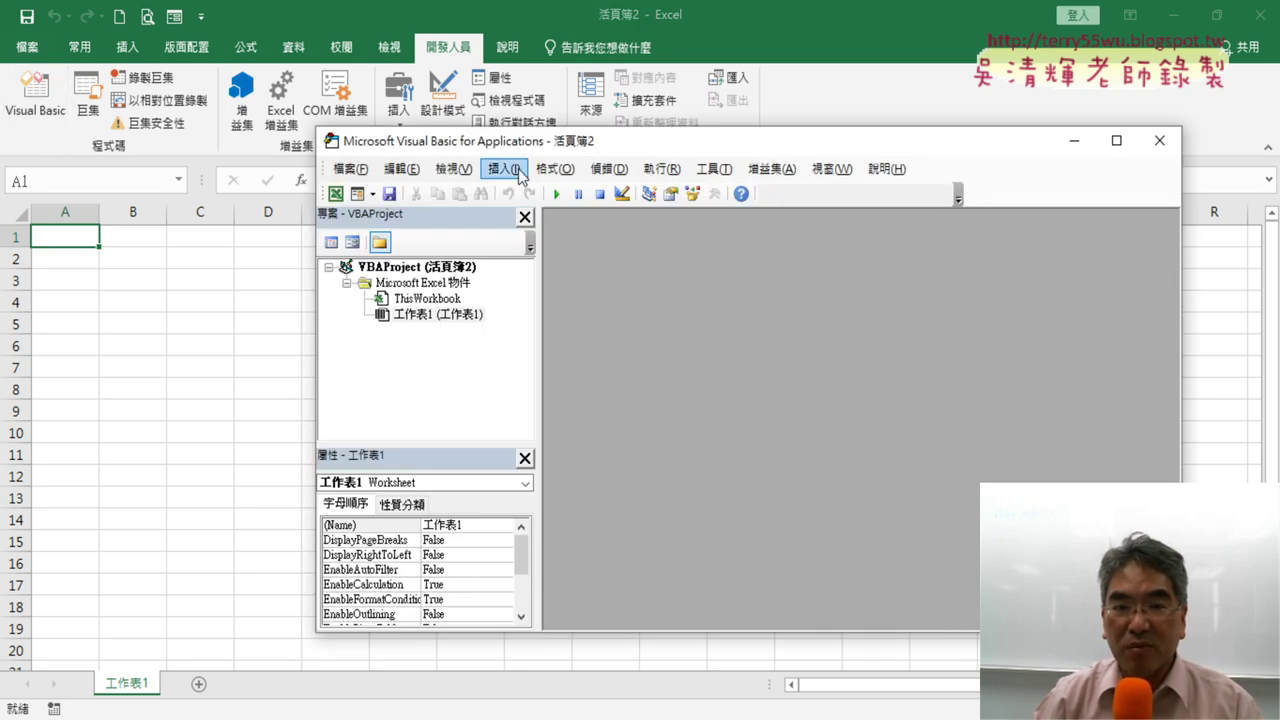
pyautogui.click(519, 170)
pyautogui.click(536, 233)
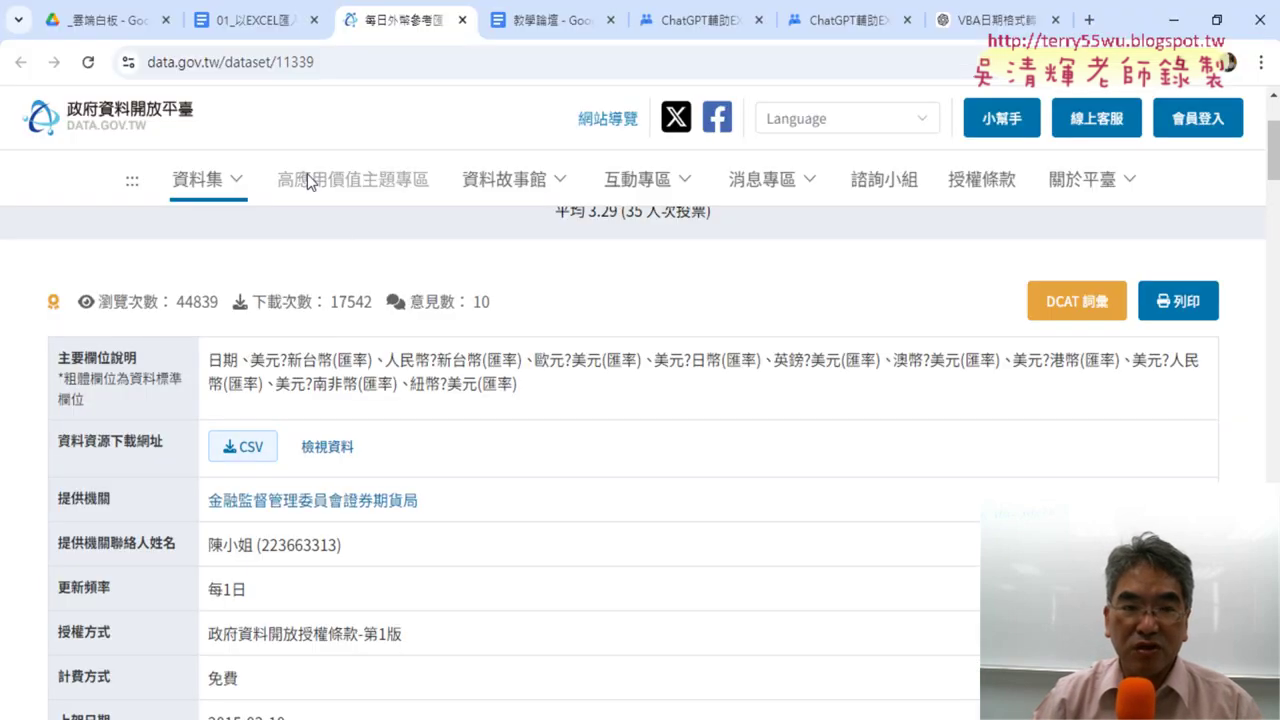
# - Select the full Sub-to-End Sub 匯率下載 template code under 範本如下 in the lesson document
pyautogui.click(255, 20)
pyautogui.scroll(-5, 536, 357)
pyautogui.scroll(-4, 536, 357)
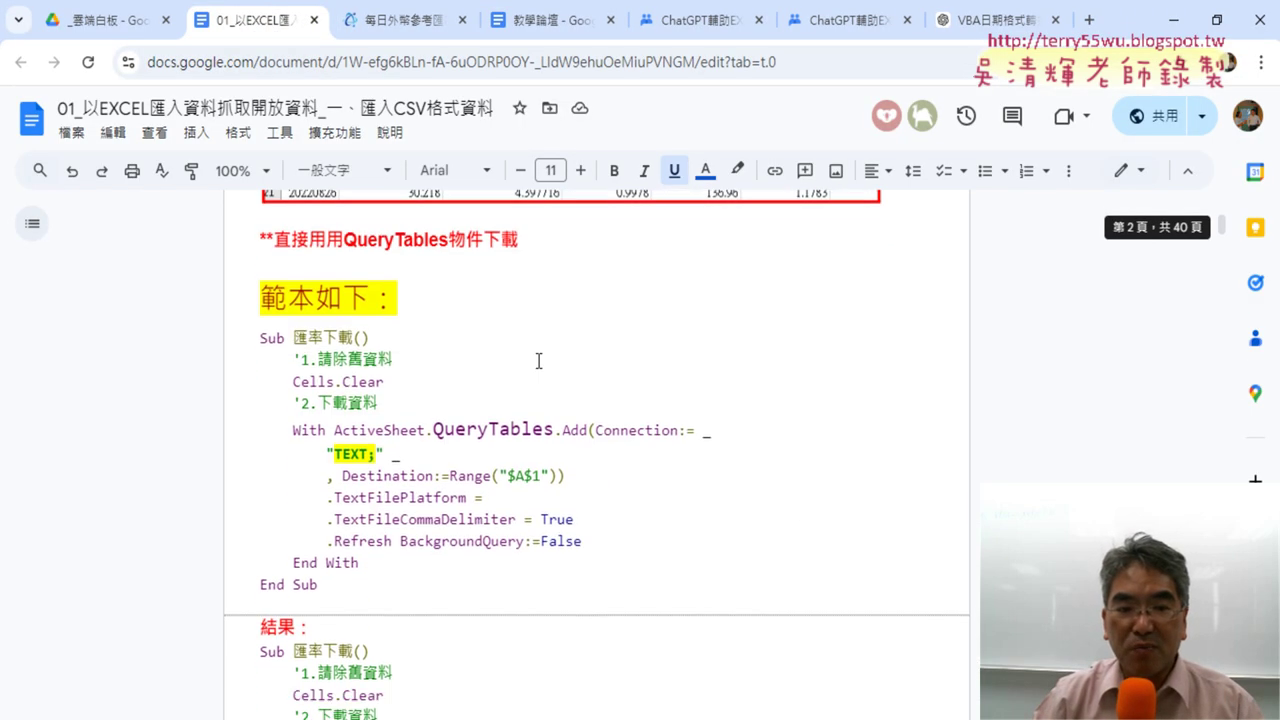
pyautogui.moveTo(259, 278); pyautogui.dragTo(378, 522)
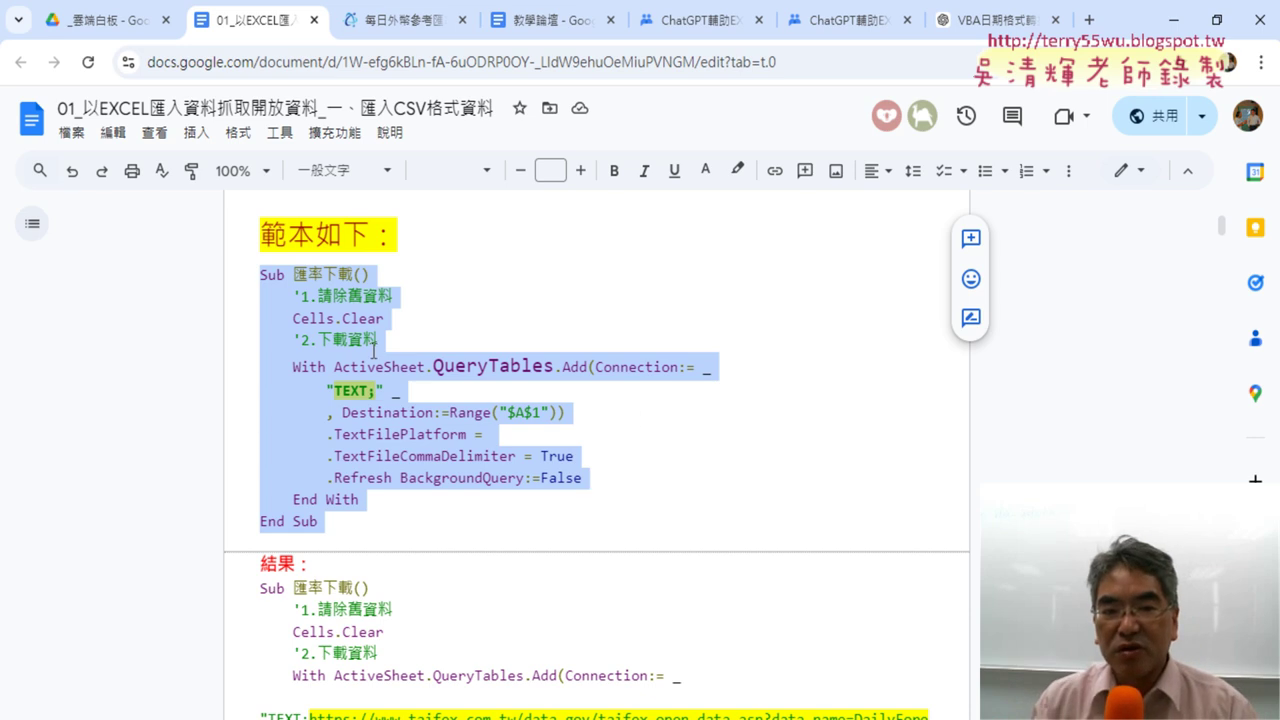
pyautogui.click(254, 293)
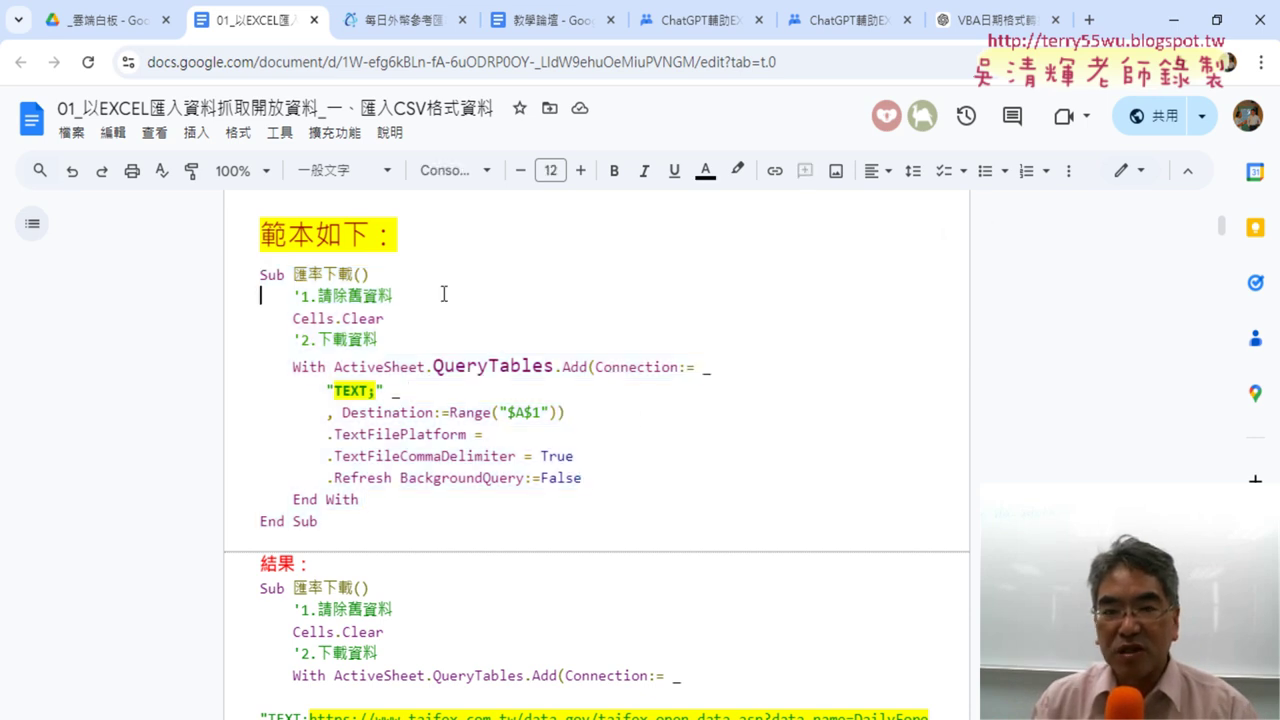
pyautogui.moveTo(260, 273); pyautogui.dragTo(361, 516)
pyautogui.hotkey('ctrl', 'c')
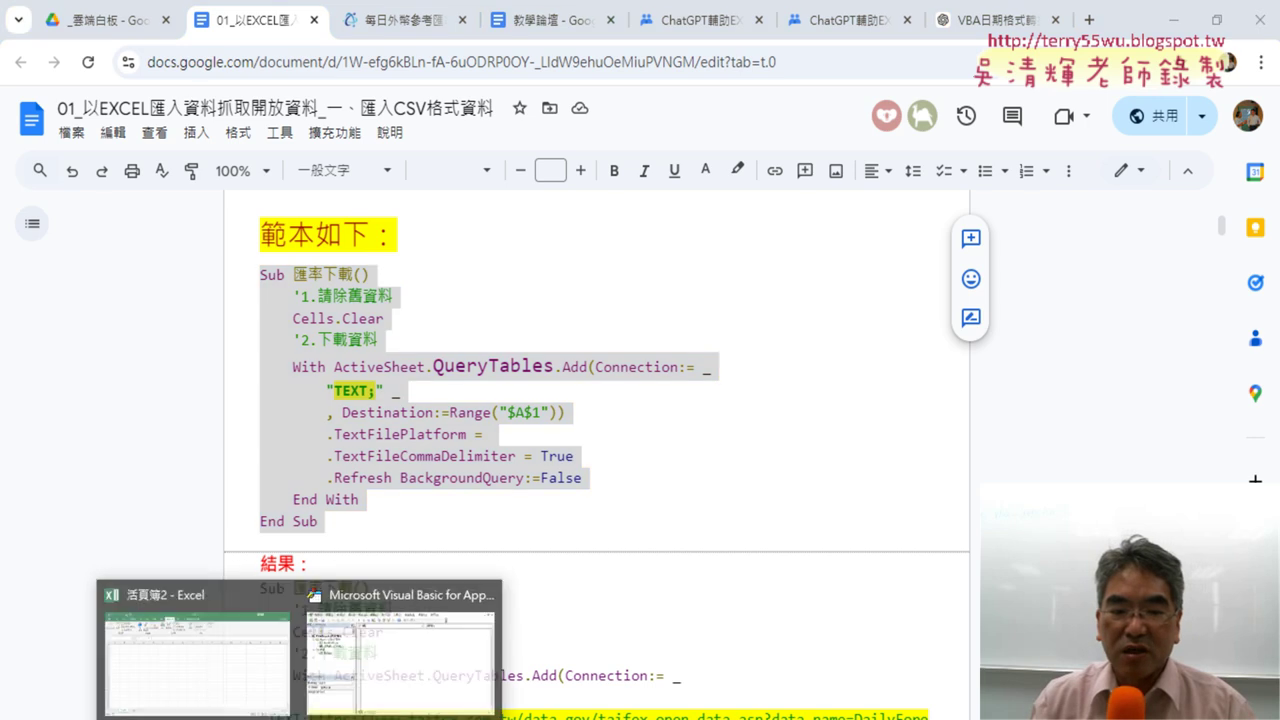
# - Paste the 匯率下載 macro into Module1 and place the cursor after TEXT;
pyautogui.click(400, 650)
pyautogui.rightClick(634, 326)
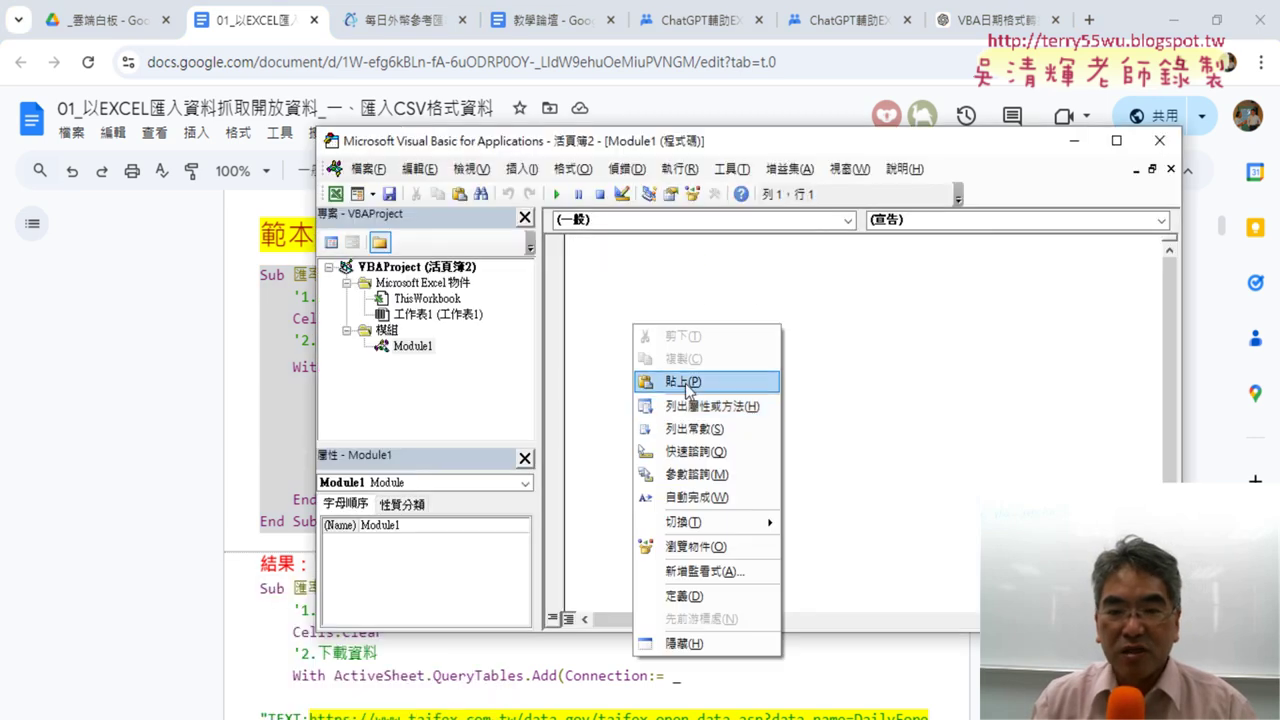
pyautogui.click(682, 381)
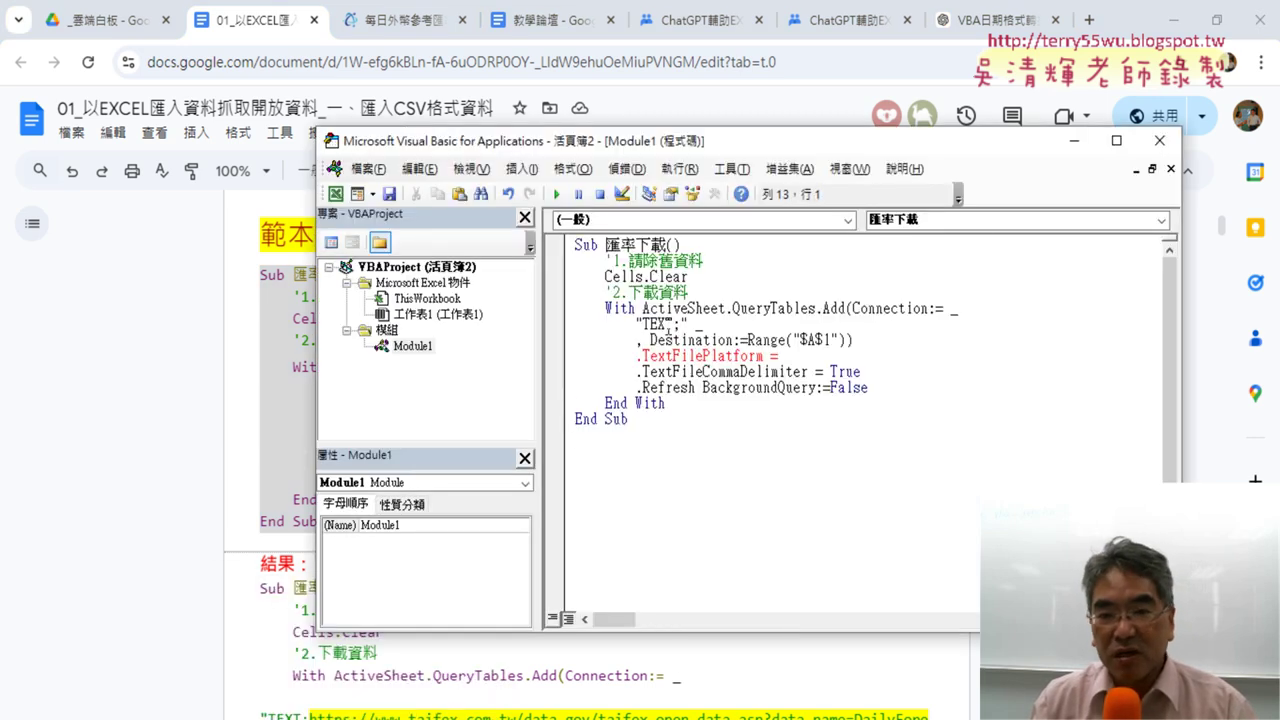
pyautogui.click(678, 324)
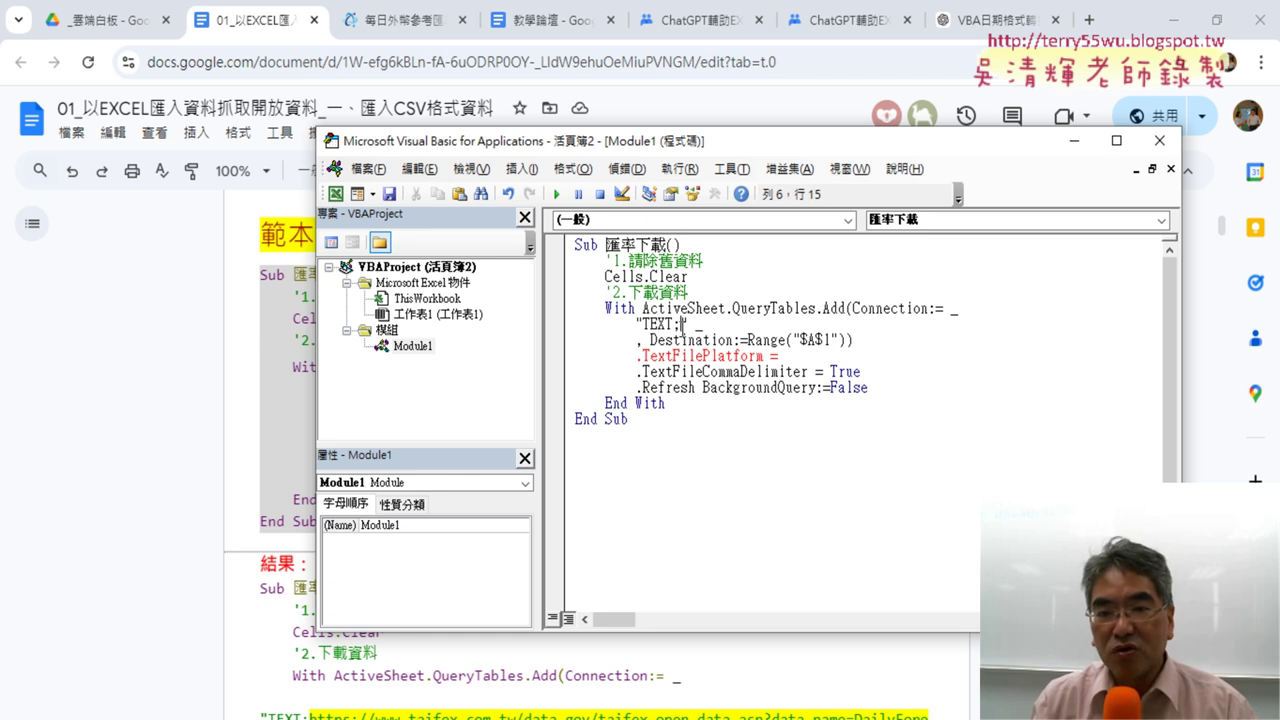
# - Copy the taifex download address from the dataset's view-data details and paste it after TEXT;
pyautogui.click(376, 27)
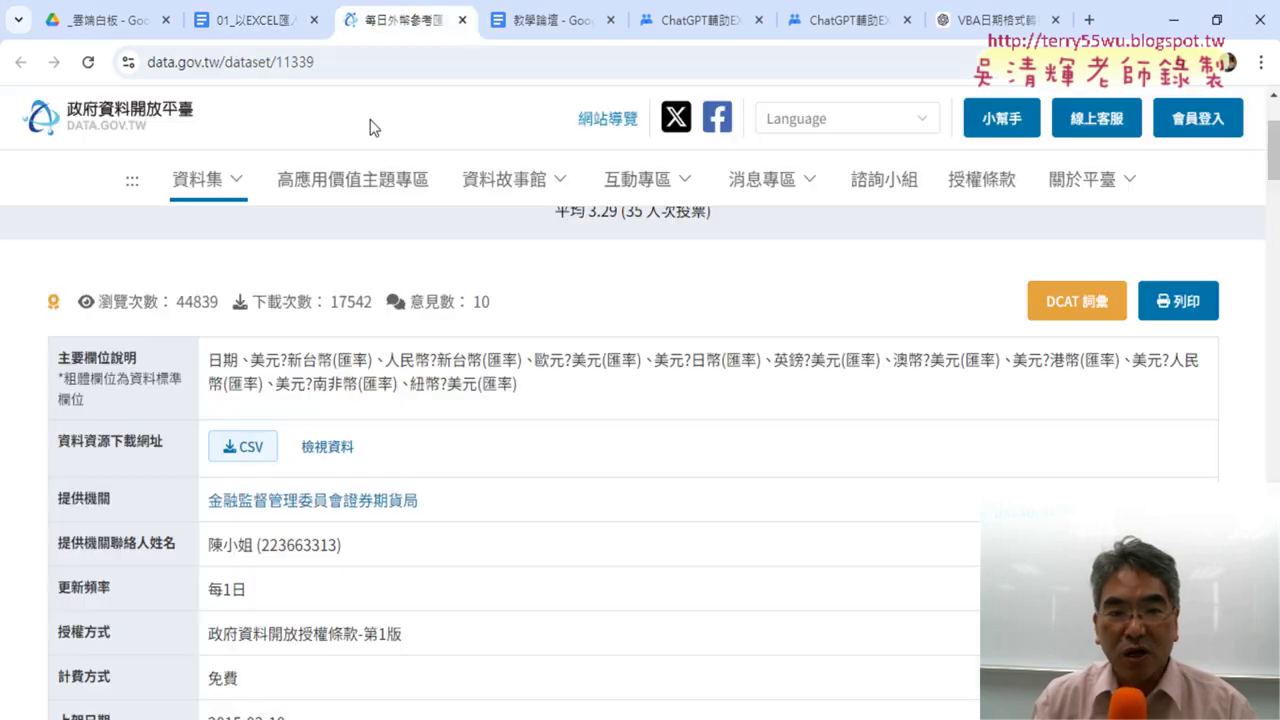
pyautogui.click(330, 447)
pyautogui.moveTo(613, 540); pyautogui.dragTo(440, 518)
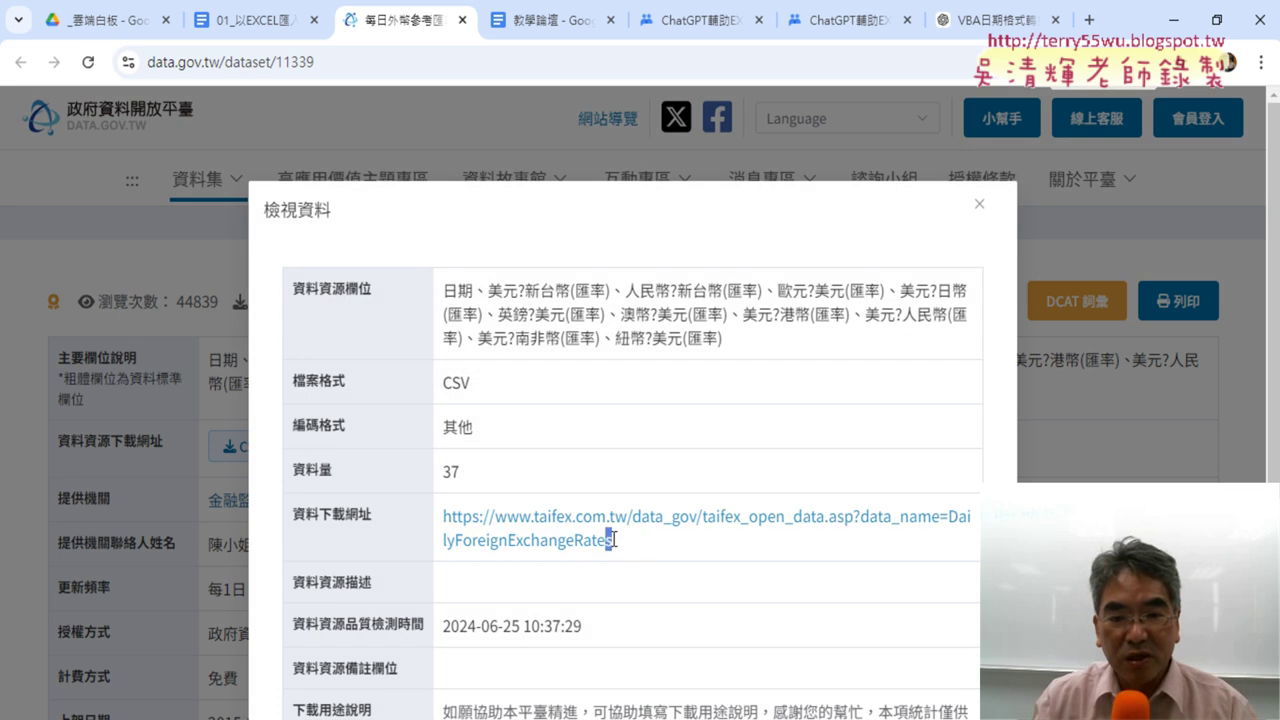
pyautogui.rightClick(495, 524)
pyautogui.click(575, 368)
pyautogui.click(303, 719)
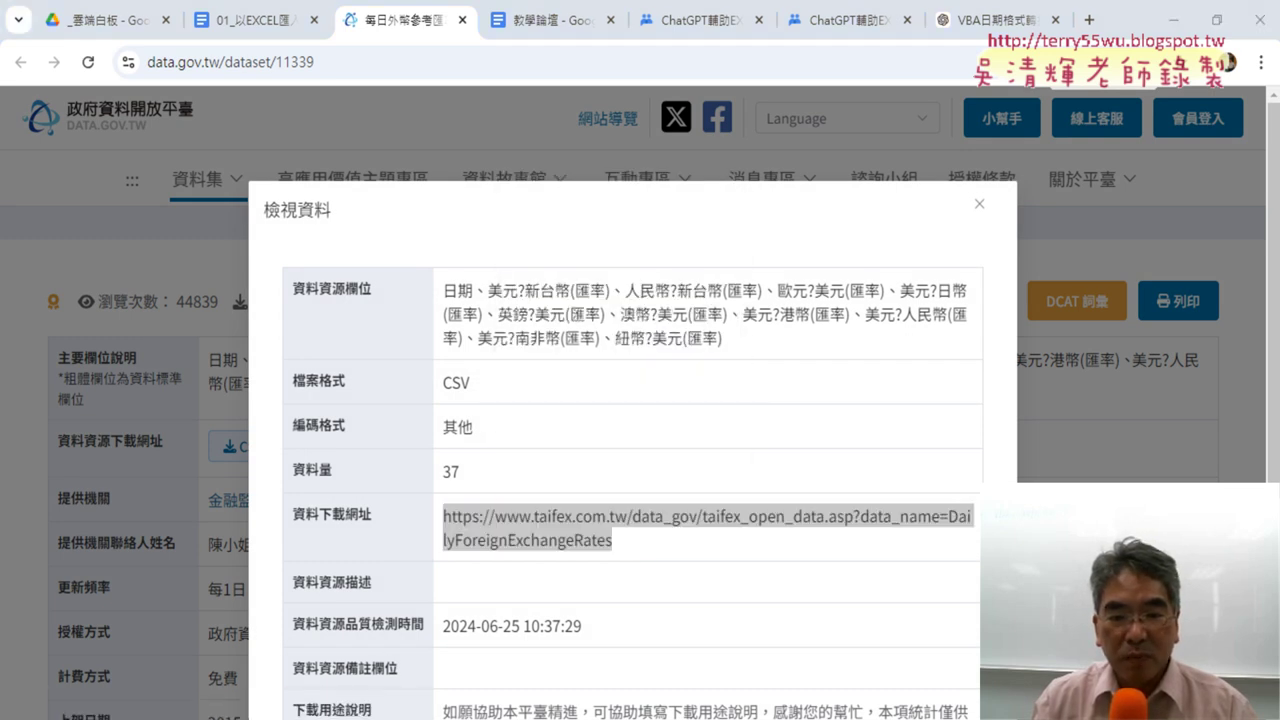
pyautogui.click(410, 662)
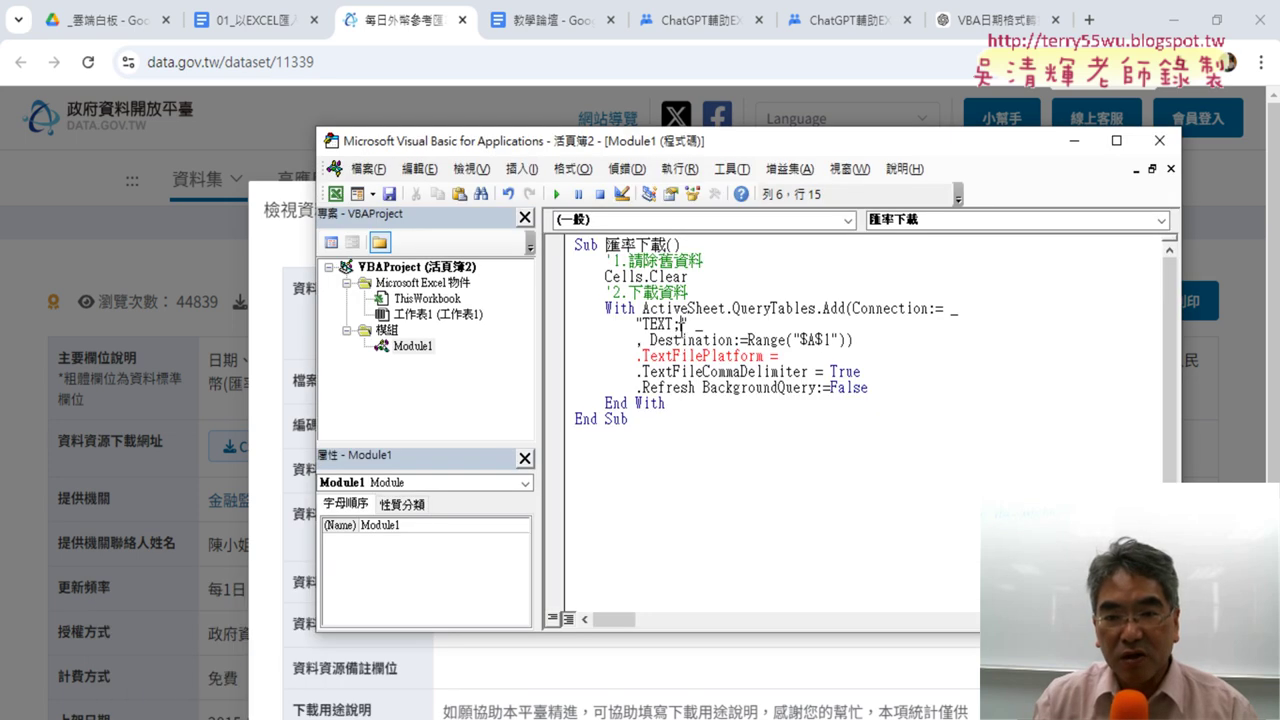
pyautogui.hotkey('ctrl', 'v')
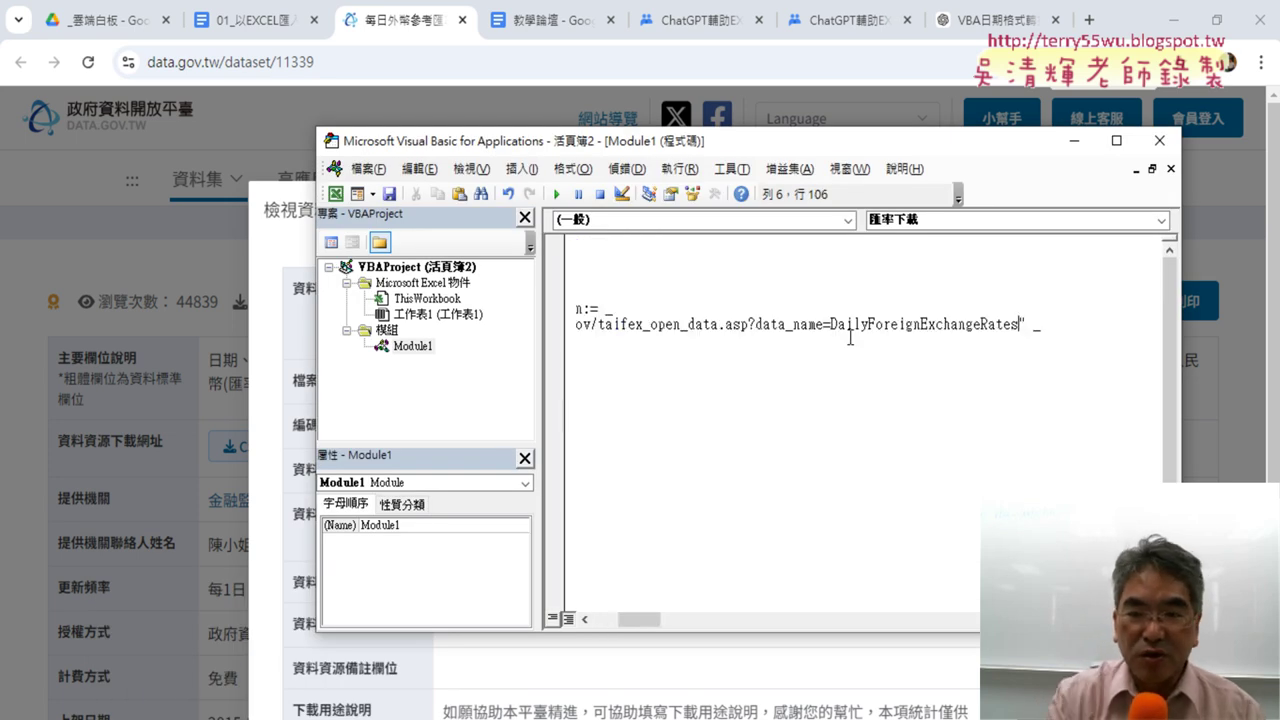
# - Set .TextFilePlatform to 950 in the macro
pyautogui.moveTo(640, 619); pyautogui.dragTo(615, 619)
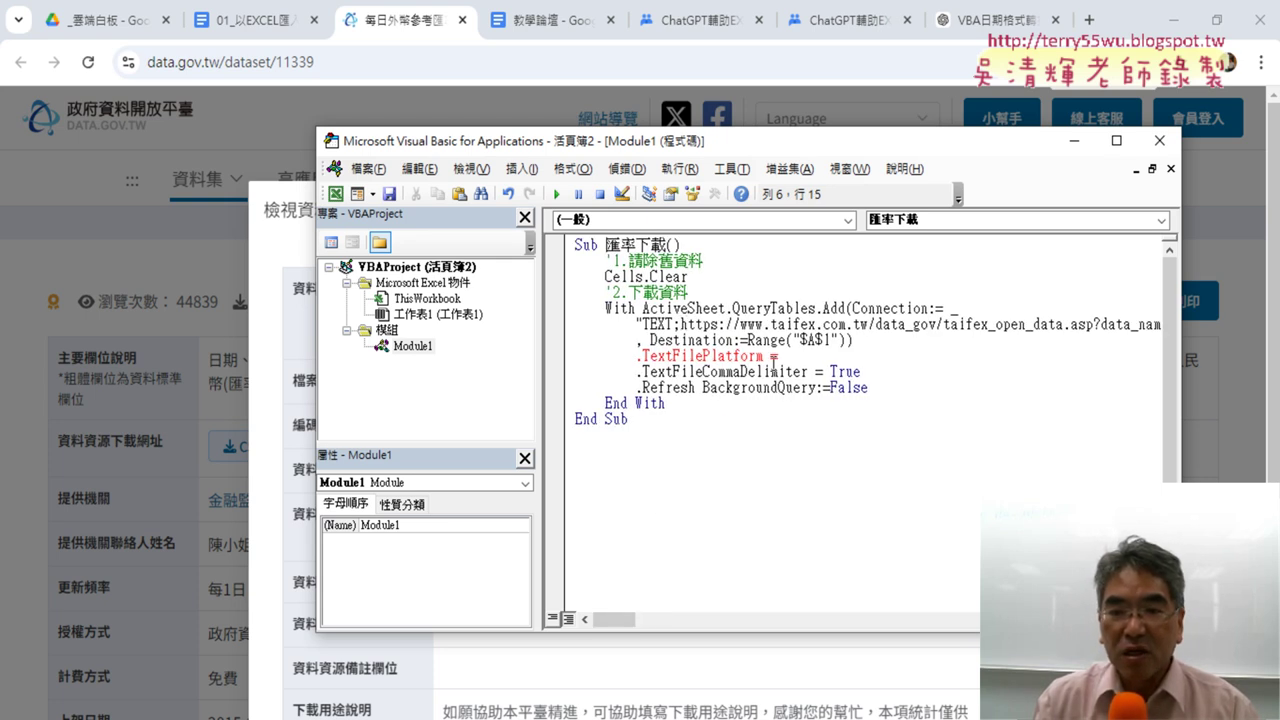
pyautogui.click(780, 358)
pyautogui.write('950')
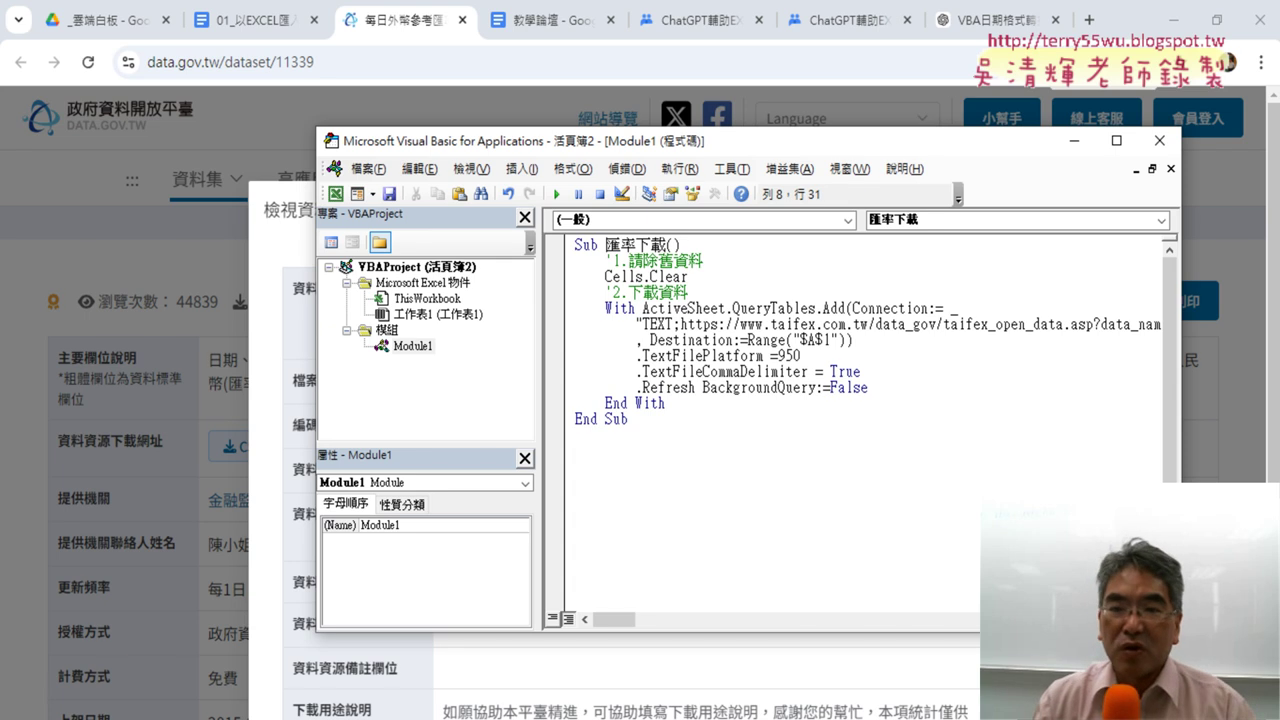
pyautogui.moveTo(795, 151); pyautogui.dragTo(1047, 153)
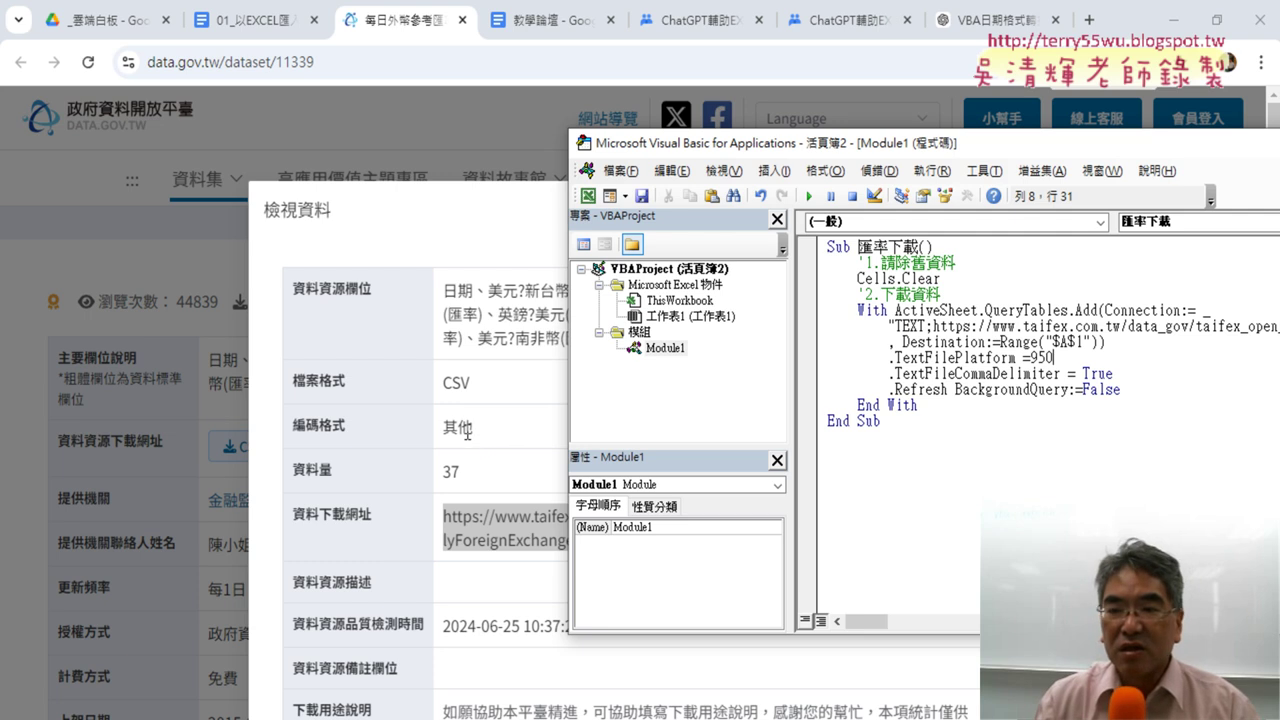
# - Try TextFilePlatform 65001 instead of 950 and run the 匯率下載 macro
pyautogui.click(1173, 20)
pyautogui.moveTo(1056, 357); pyautogui.dragTo(1031, 357)
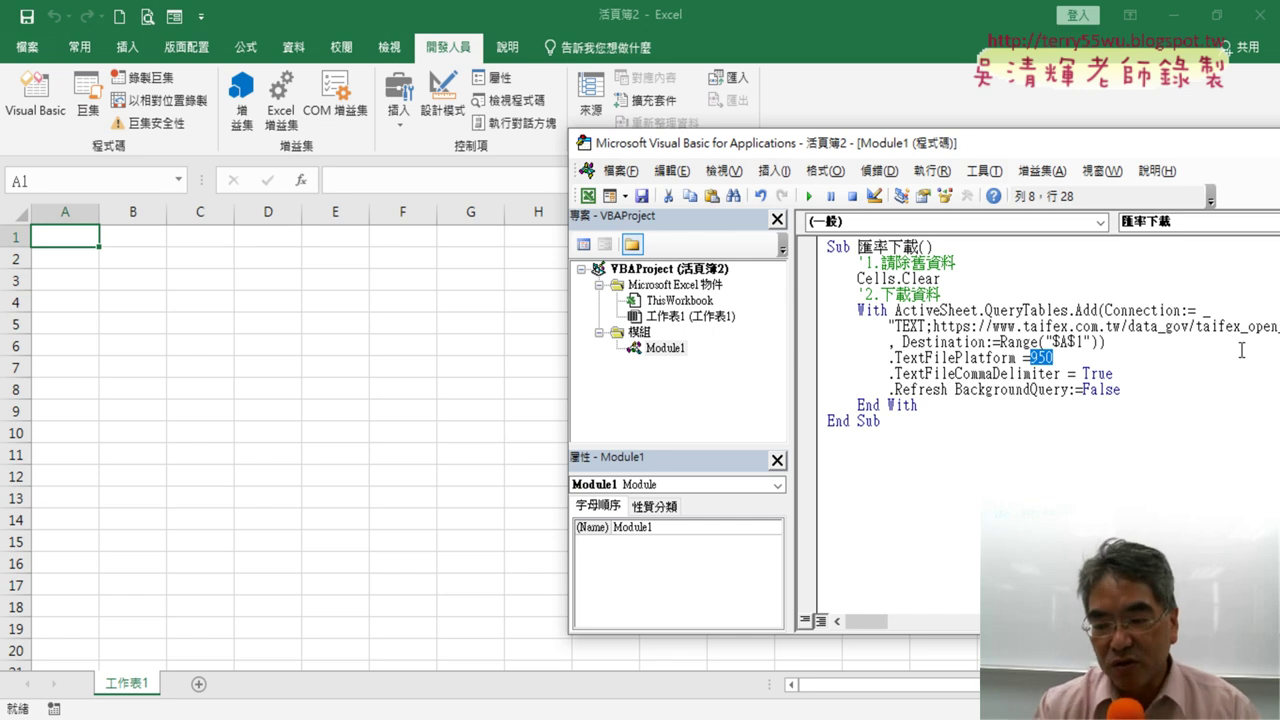
pyautogui.write('65001')
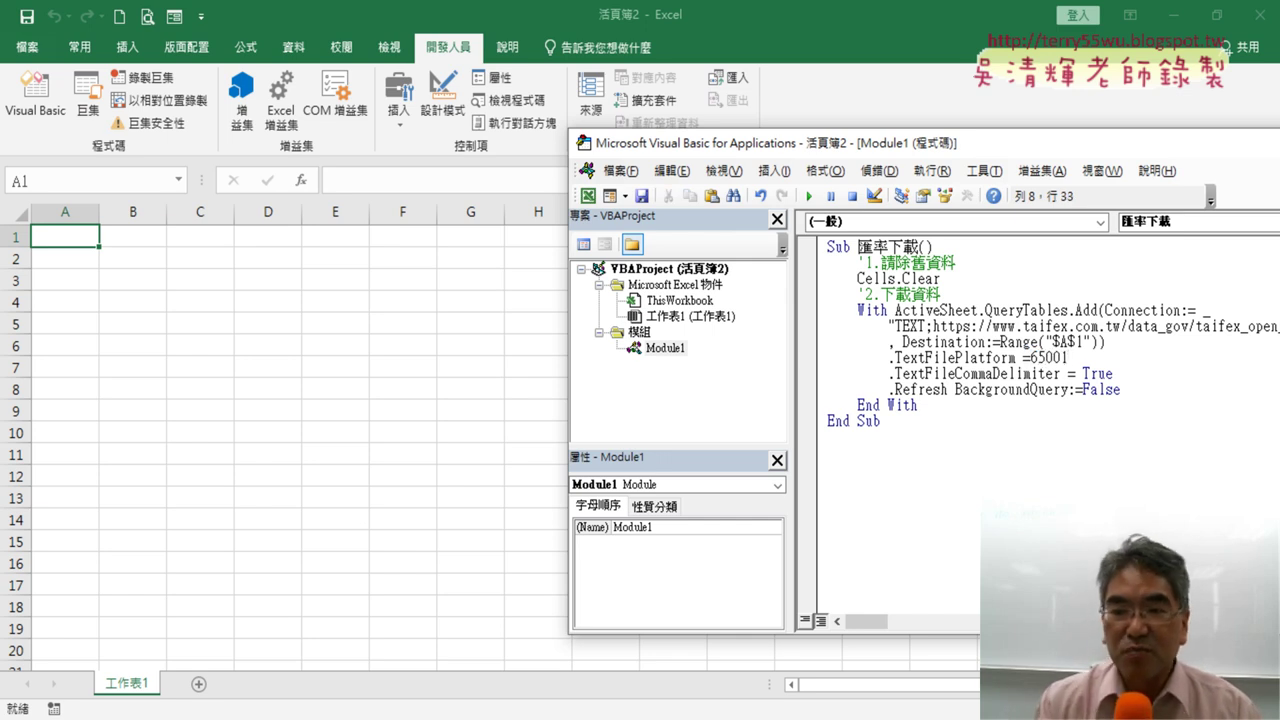
pyautogui.moveTo(1077, 360); pyautogui.dragTo(1030, 360)
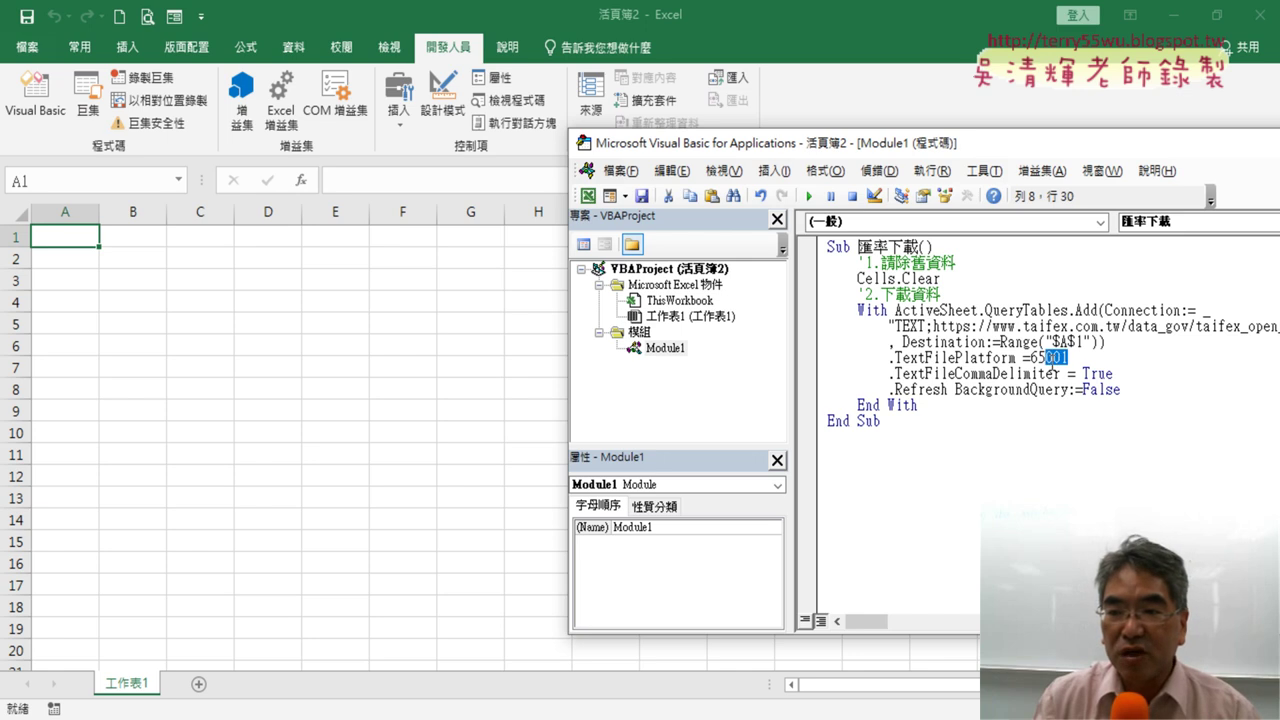
pyautogui.click(924, 358)
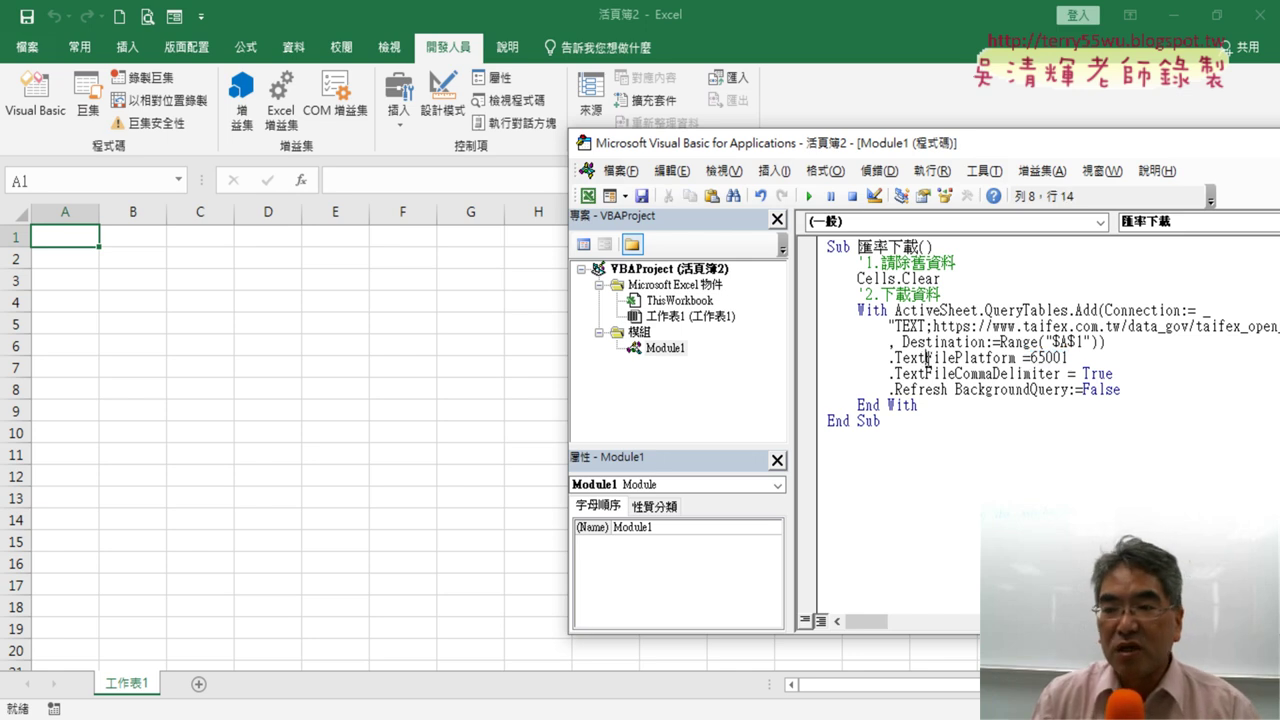
pyautogui.click(808, 196)
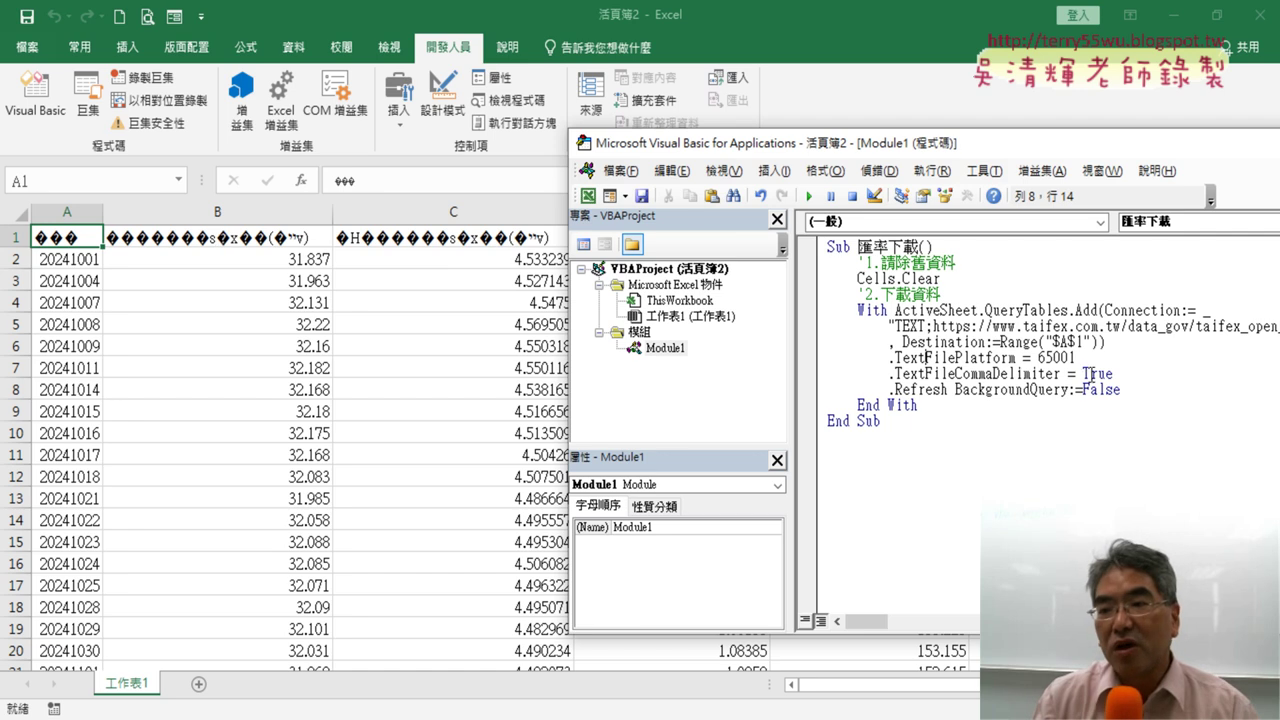
# - Restore TextFilePlatform to 950, rerun the macro, and view the filled worksheet
pyautogui.moveTo(1076, 357); pyautogui.dragTo(1037, 357)
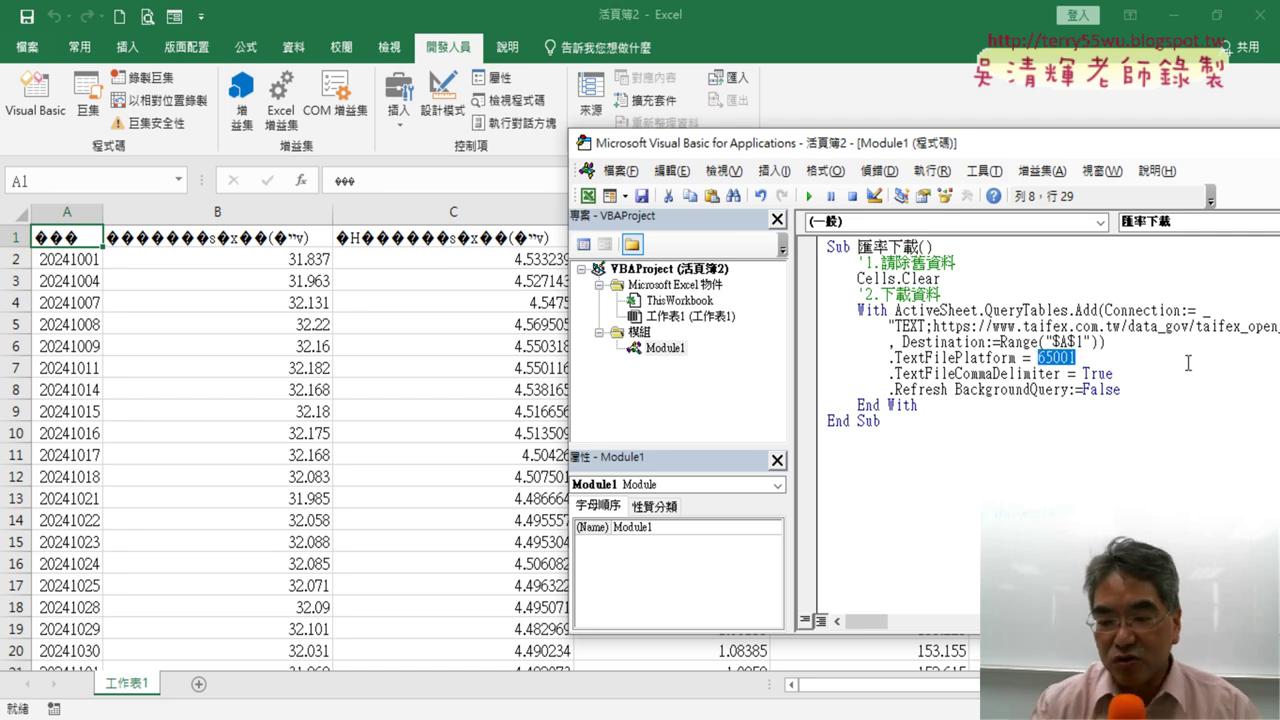
pyautogui.write('950')
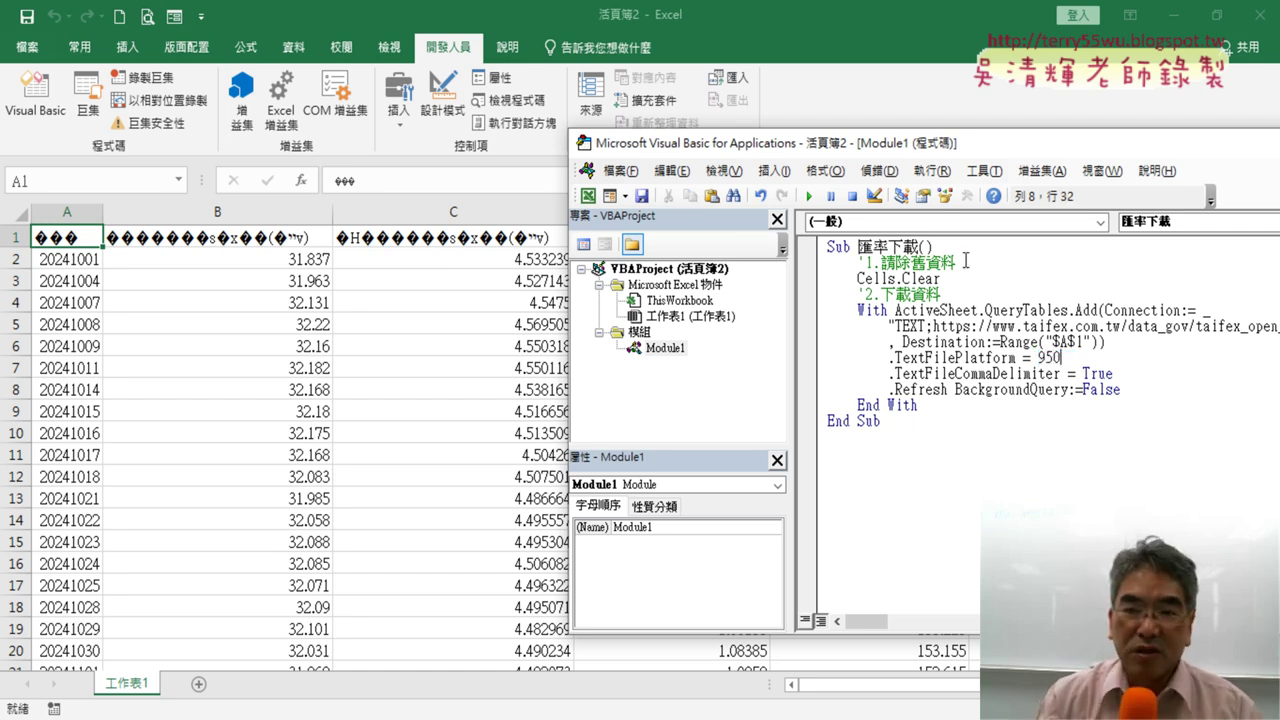
pyautogui.click(809, 196)
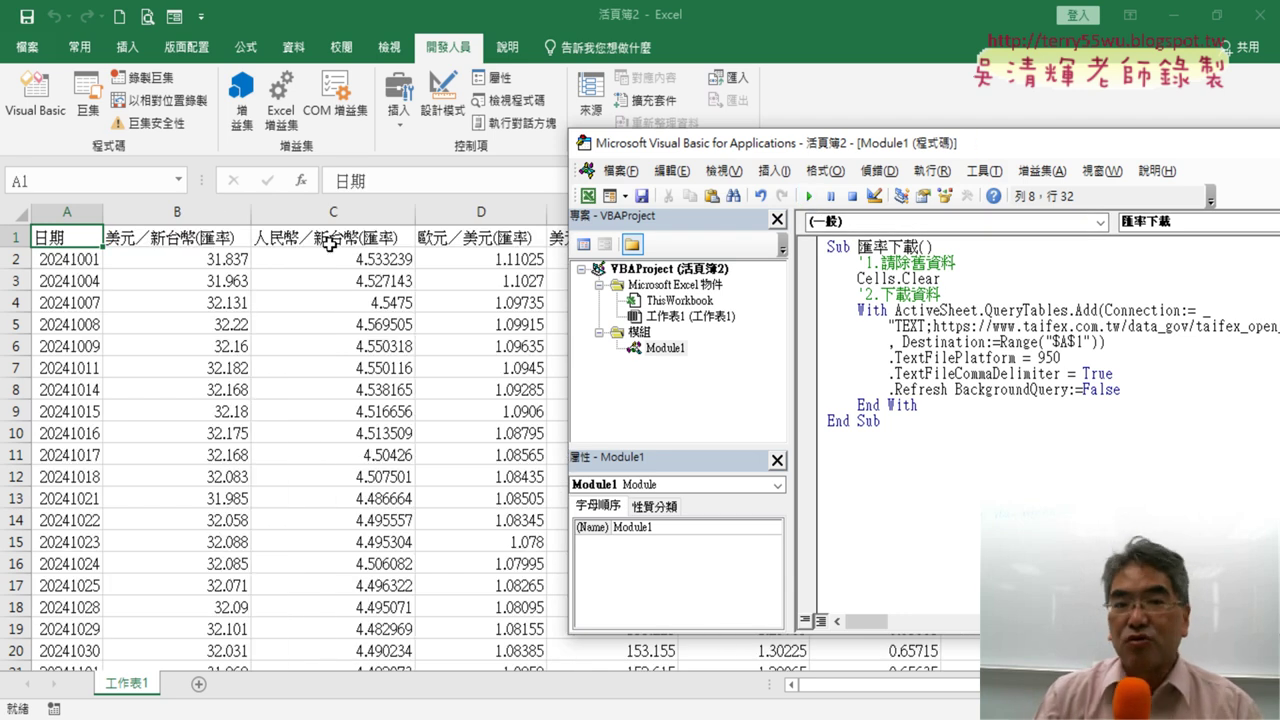
pyautogui.moveTo(1062, 358); pyautogui.dragTo(889, 358)
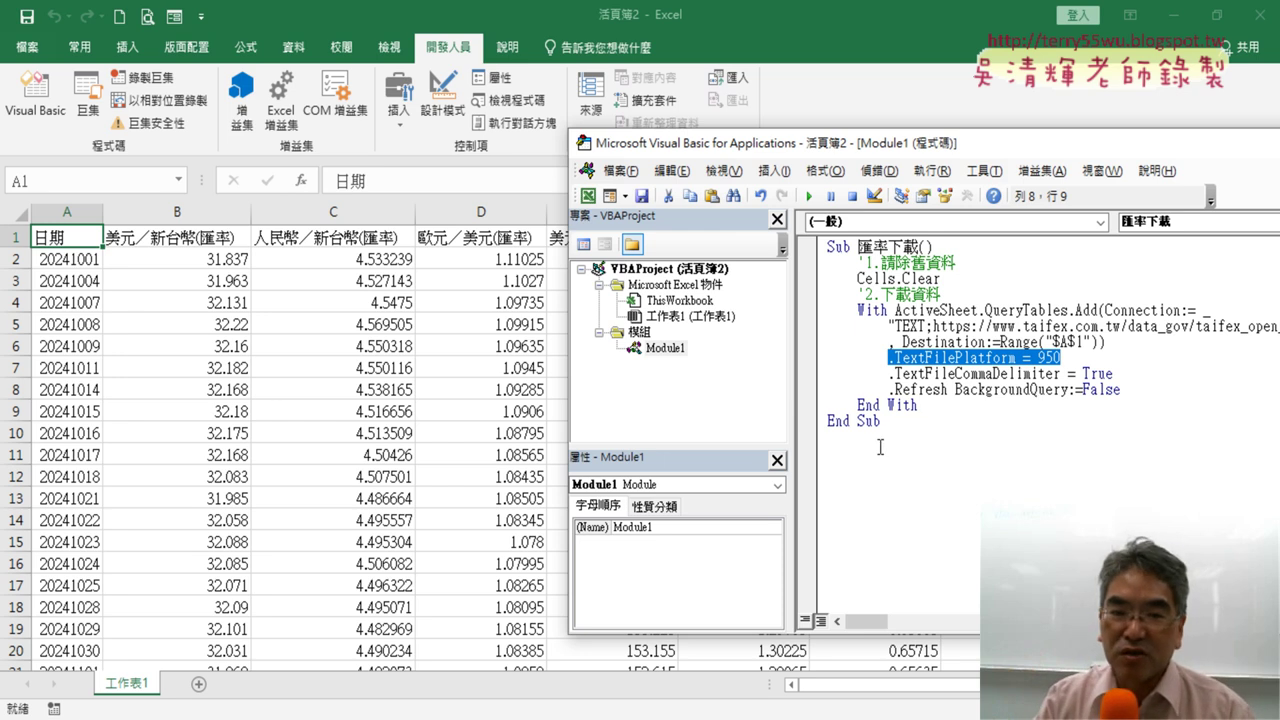
pyautogui.click(80, 260)
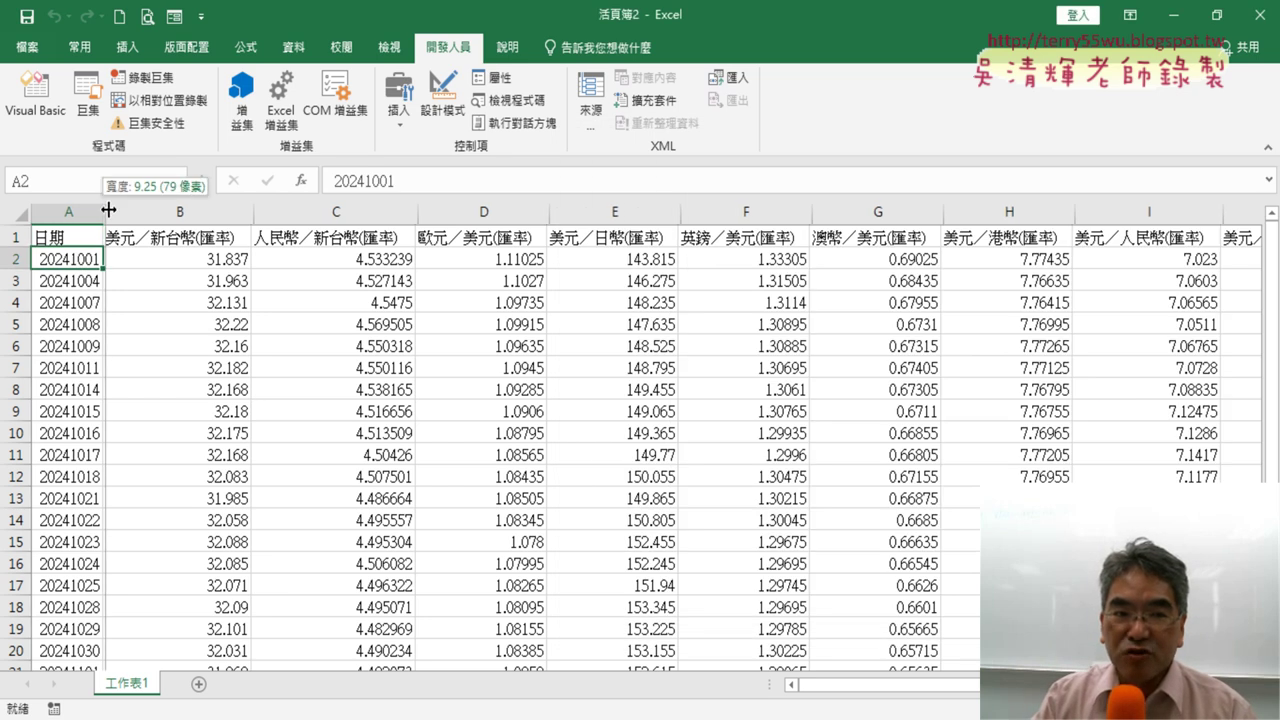
# - Widen column A and try adding slashes to A2's 20241001 date, then cancel the edit
pyautogui.moveTo(103, 213); pyautogui.dragTo(127, 213)
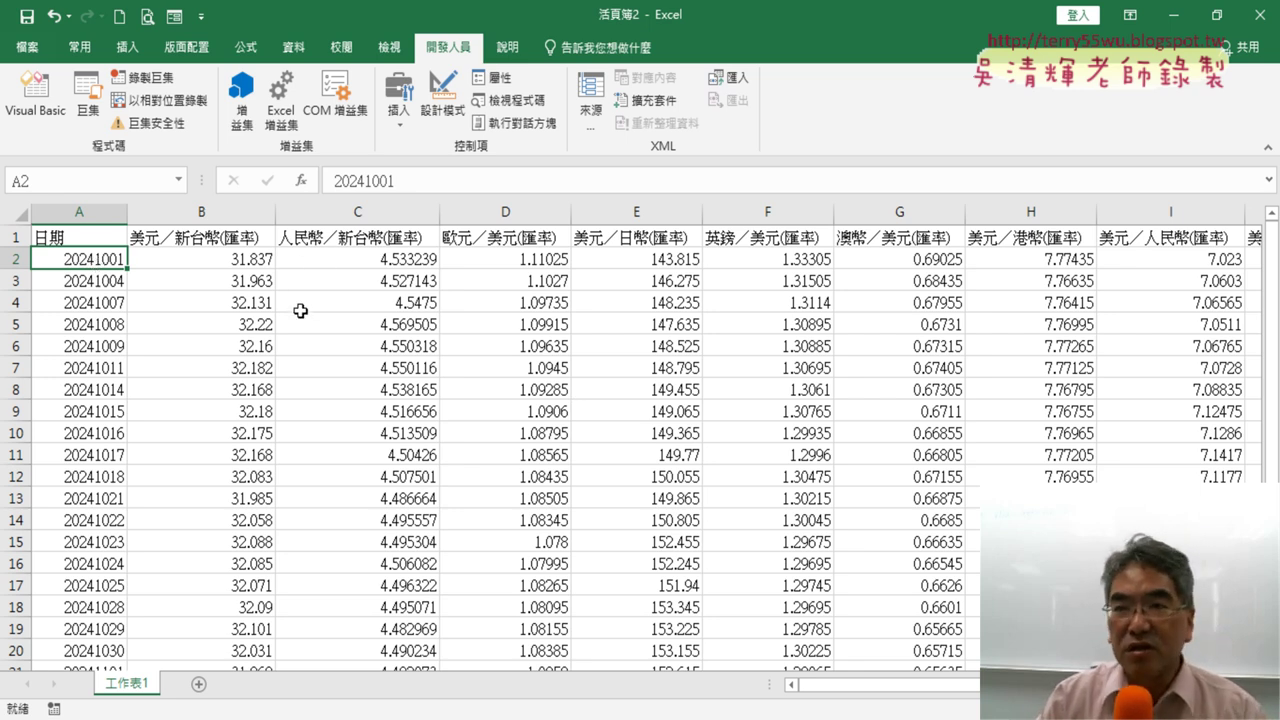
pyautogui.click(369, 183)
pyautogui.write('/')
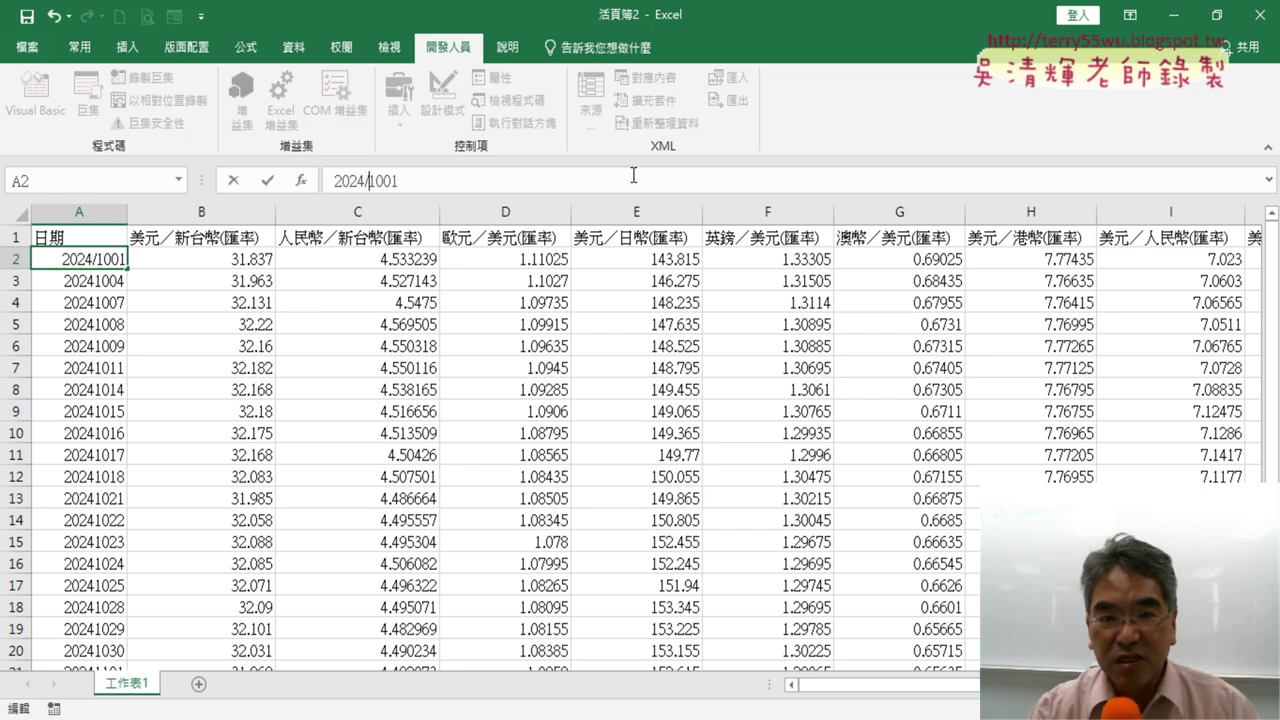
pyautogui.press('Right')
pyautogui.press('Right')
pyautogui.write('/')
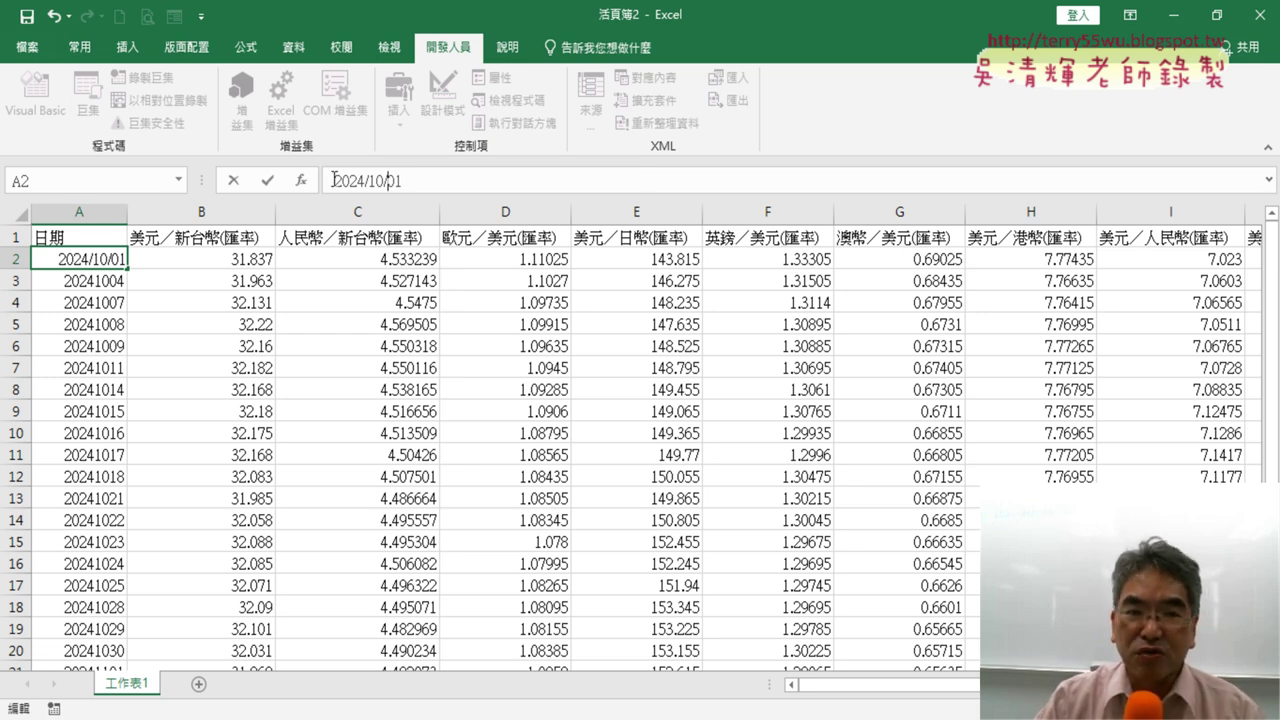
pyautogui.moveTo(410, 180); pyautogui.dragTo(333, 180)
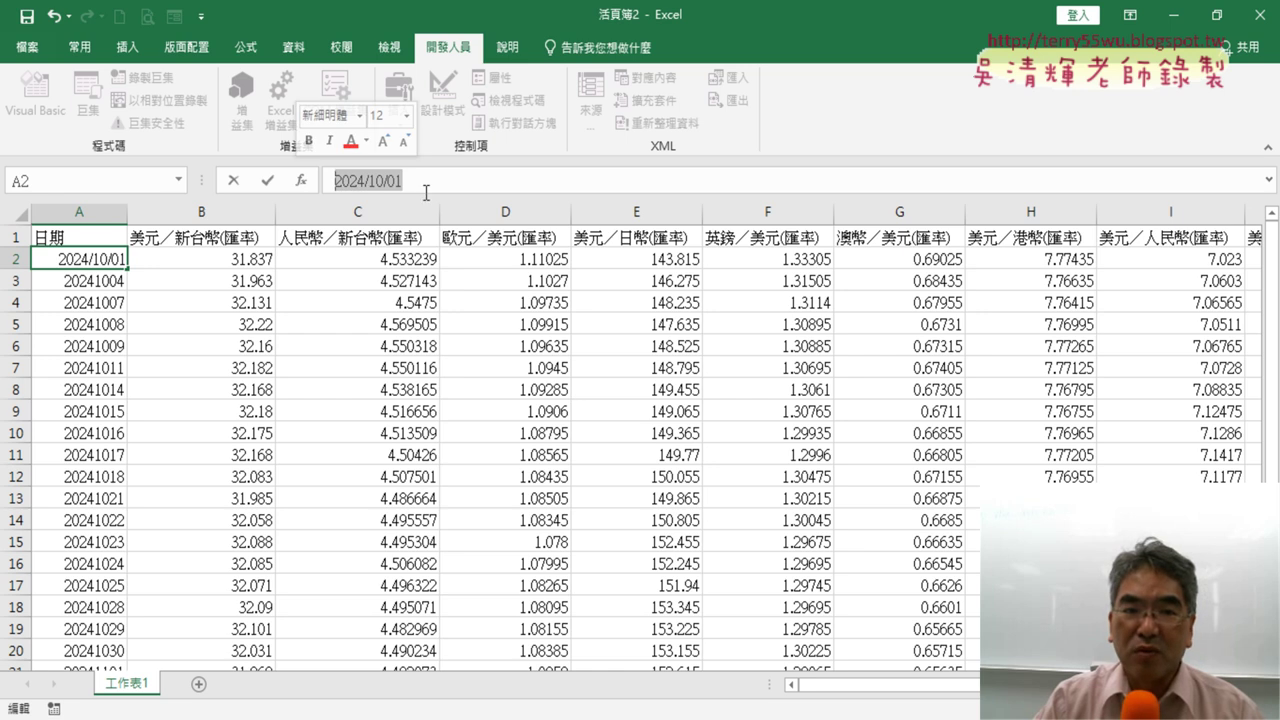
pyautogui.click(235, 183)
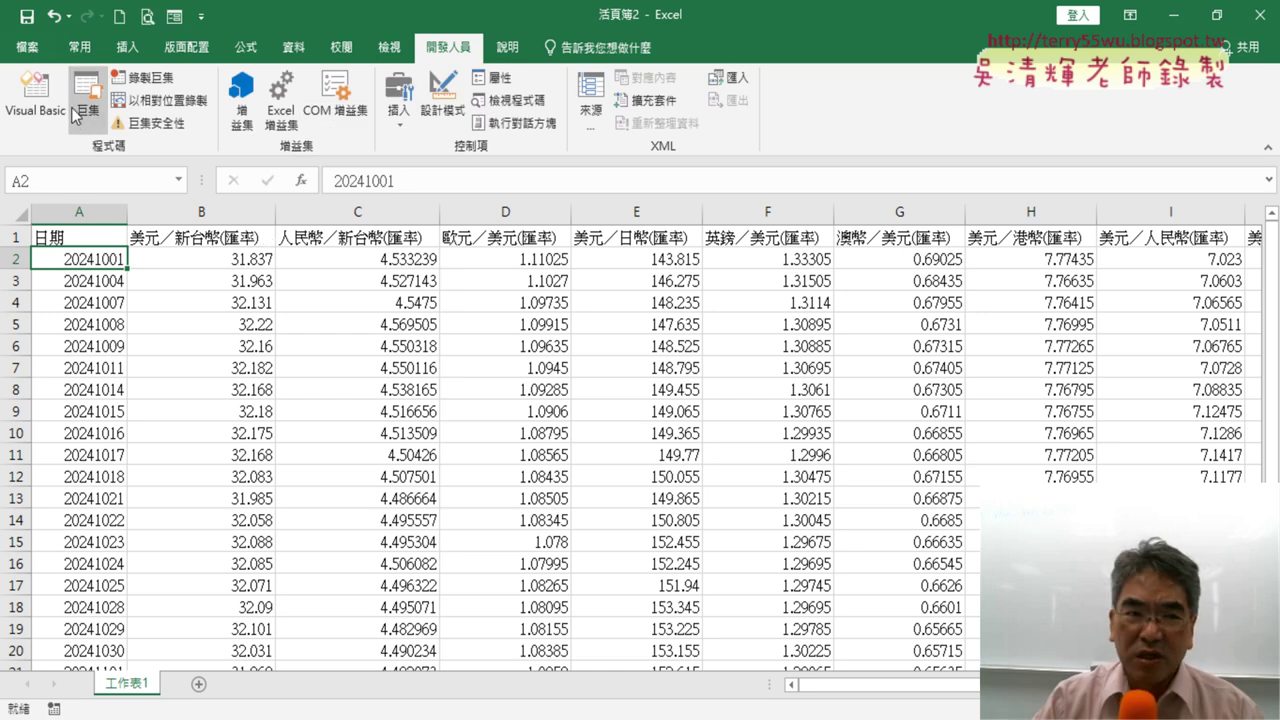
# - Reopen the Visual Basic editor showing the 匯率下載 macro
pyautogui.click(38, 100)
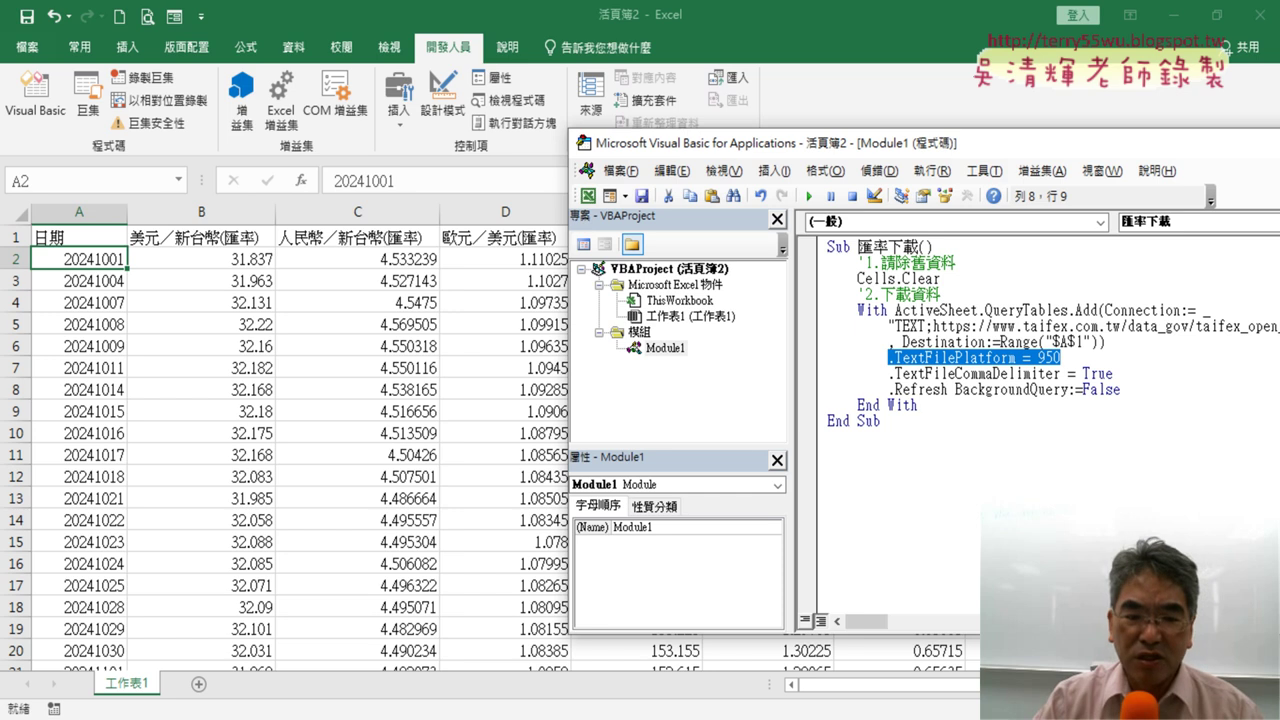
pyautogui.moveTo(253, 719)
pyautogui.moveTo(255, 686)
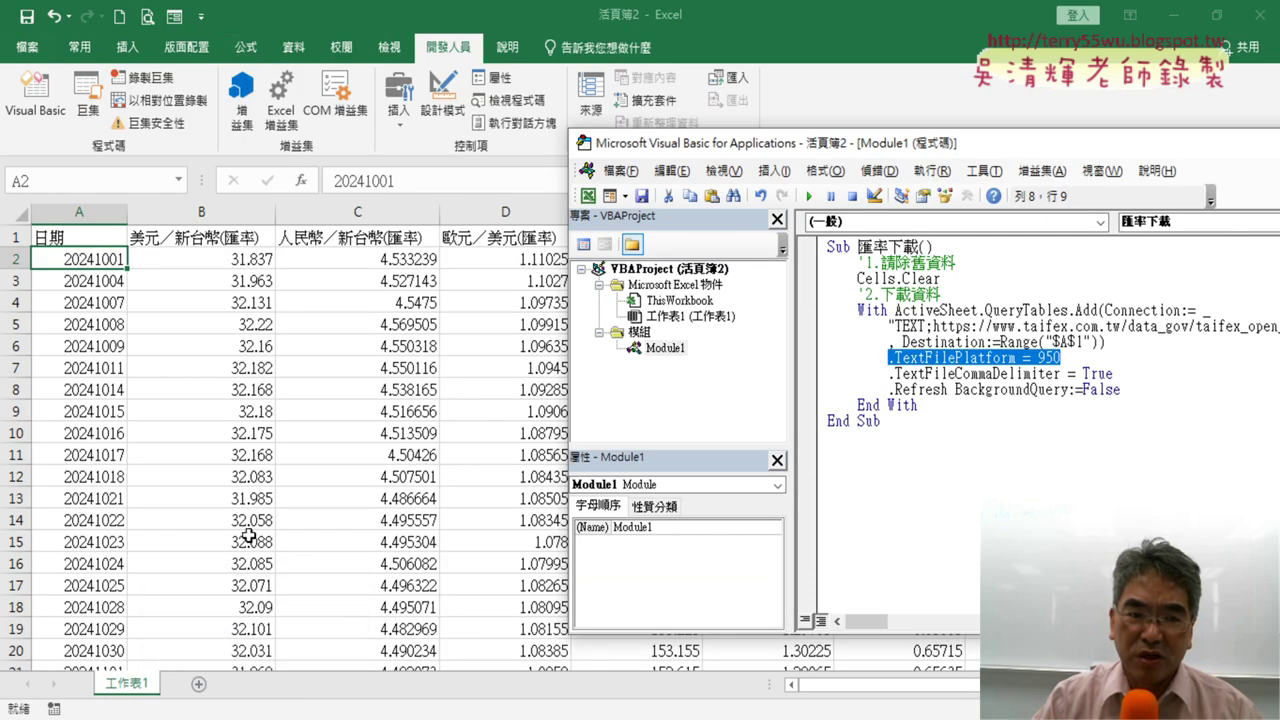
# - Insert a blank column B between the dates and the US dollar rates, selecting B2
pyautogui.click(210, 213)
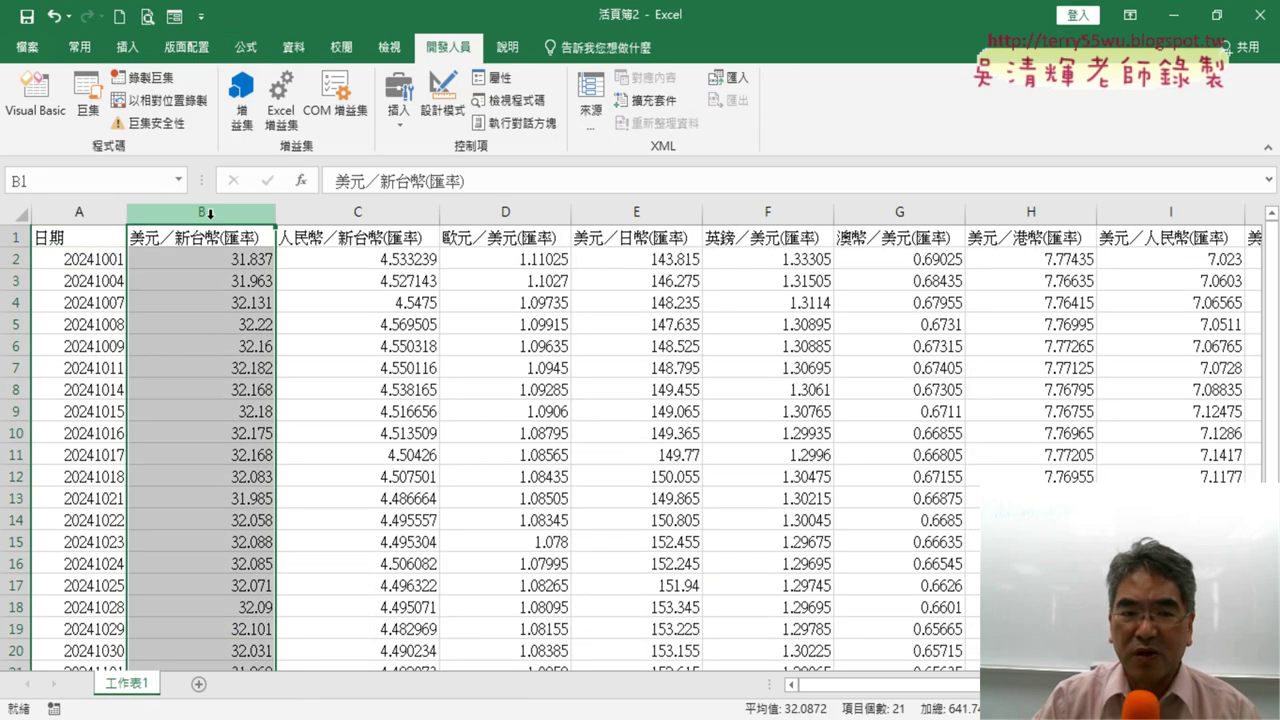
pyautogui.rightClick(210, 213)
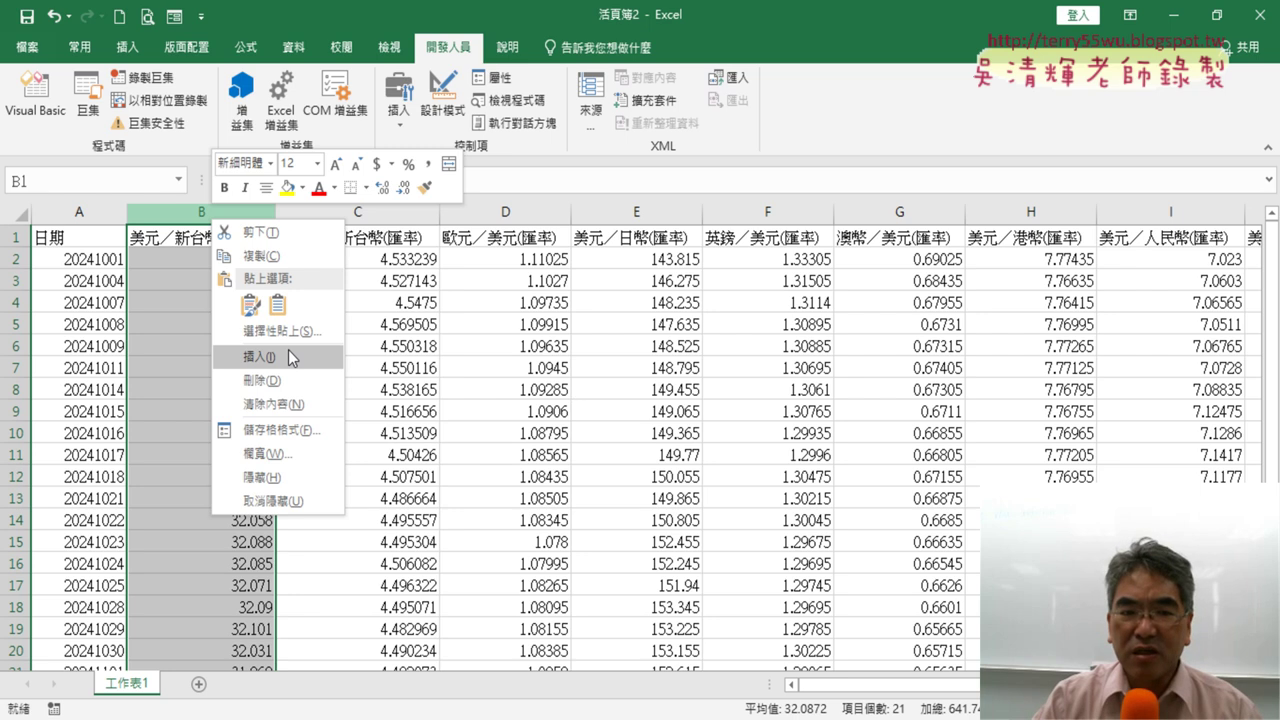
pyautogui.click(291, 358)
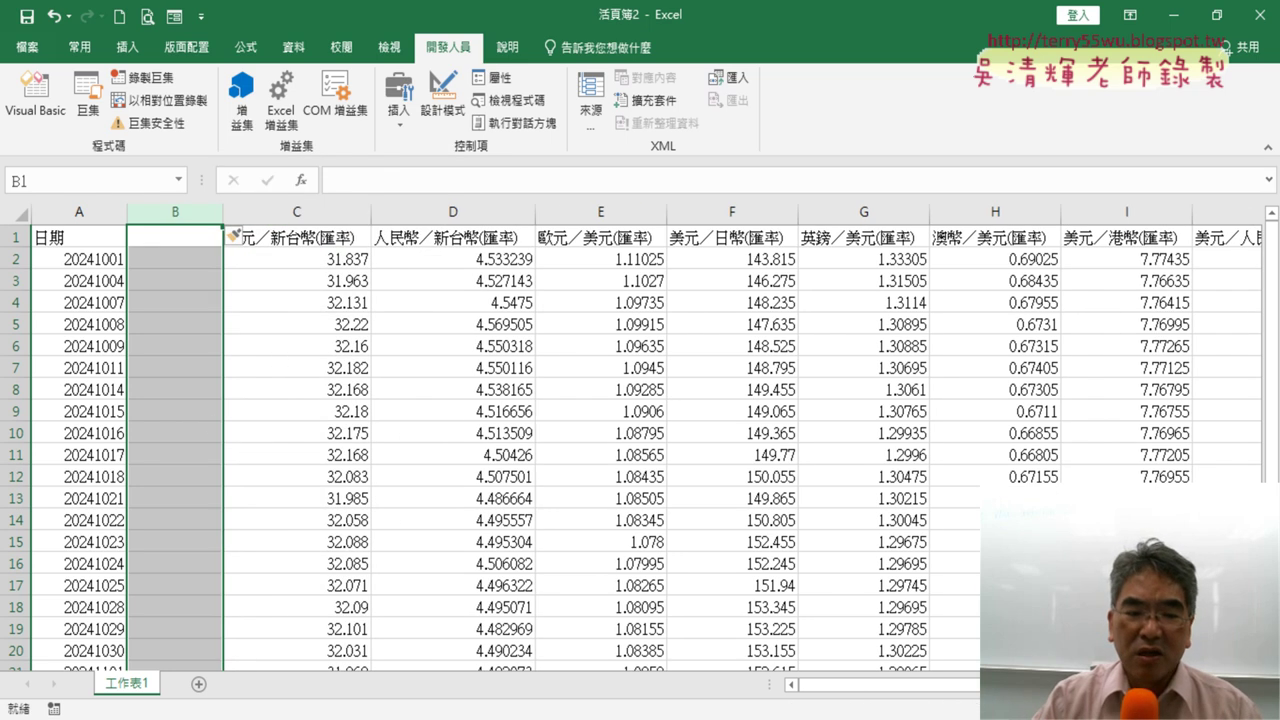
pyautogui.click(190, 259)
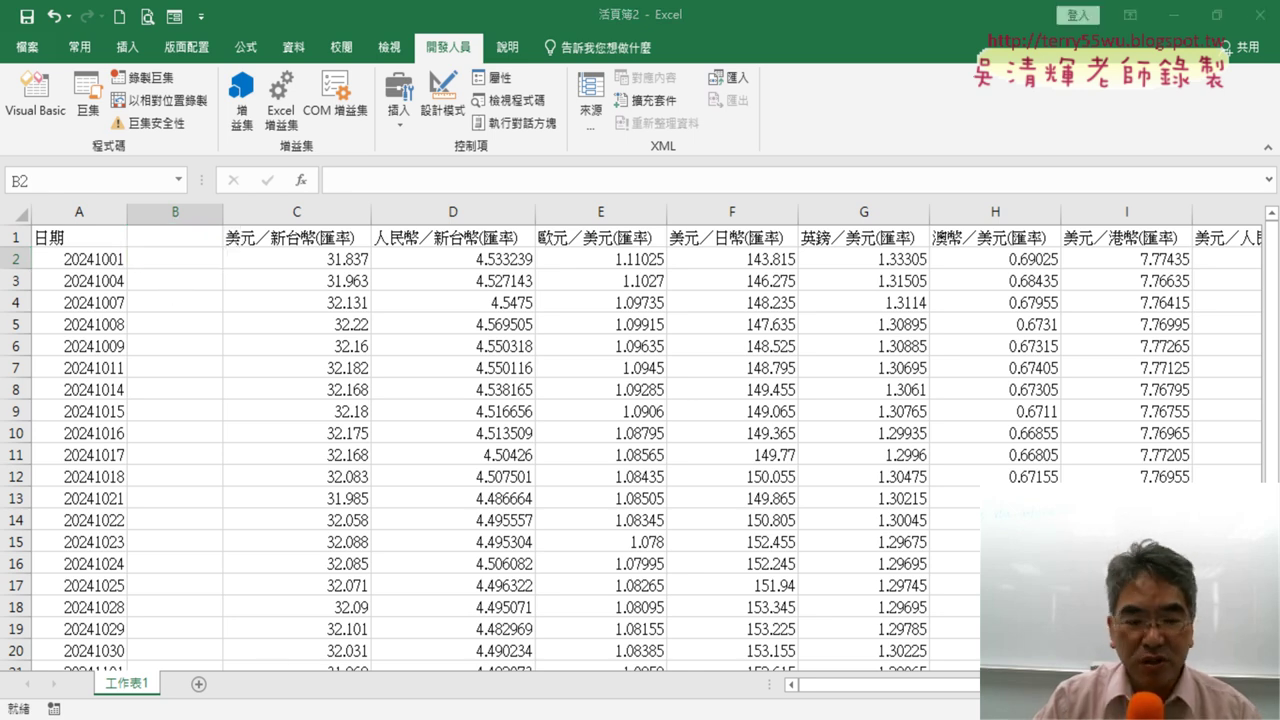
pyautogui.hotkey('alt', 'Tab')
# - Scroll the Google Docs tutorial down to the 修正日期 section
pyautogui.click(250, 22)
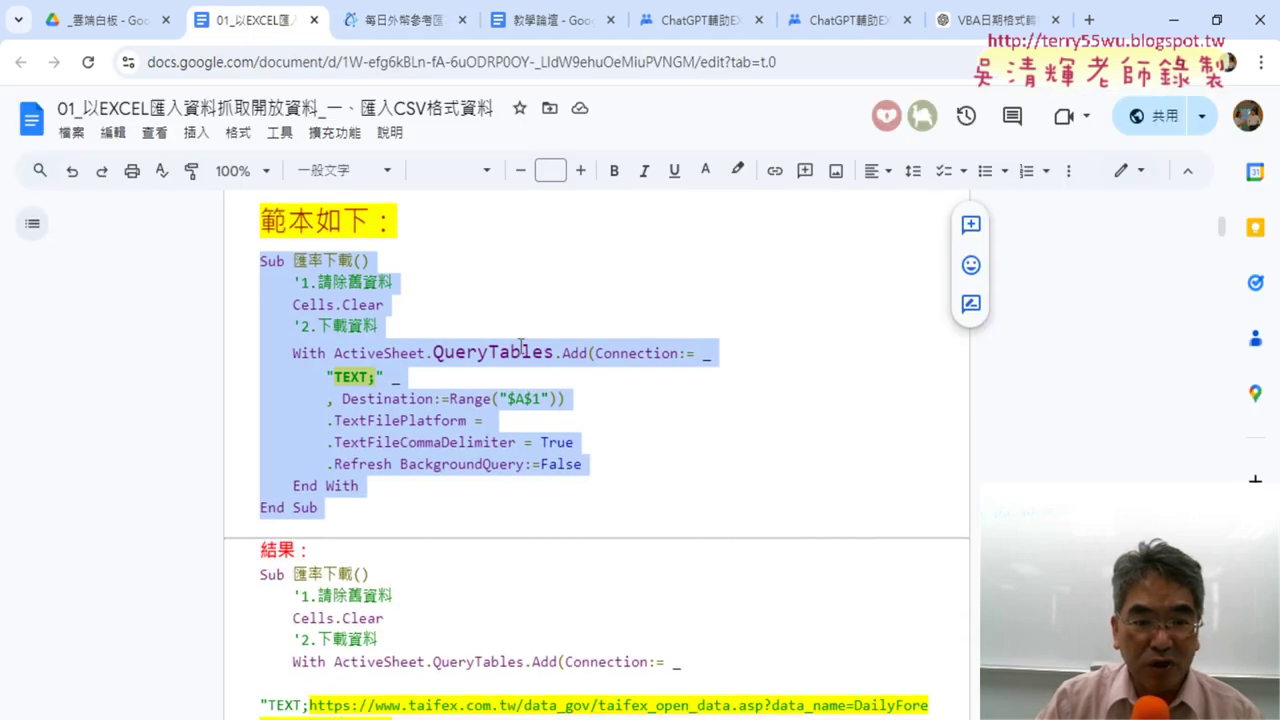
pyautogui.scroll(-5, 516, 342)
pyautogui.scroll(-5, 516, 342)
pyautogui.scroll(-5, 516, 342)
pyautogui.scroll(-3, 516, 342)
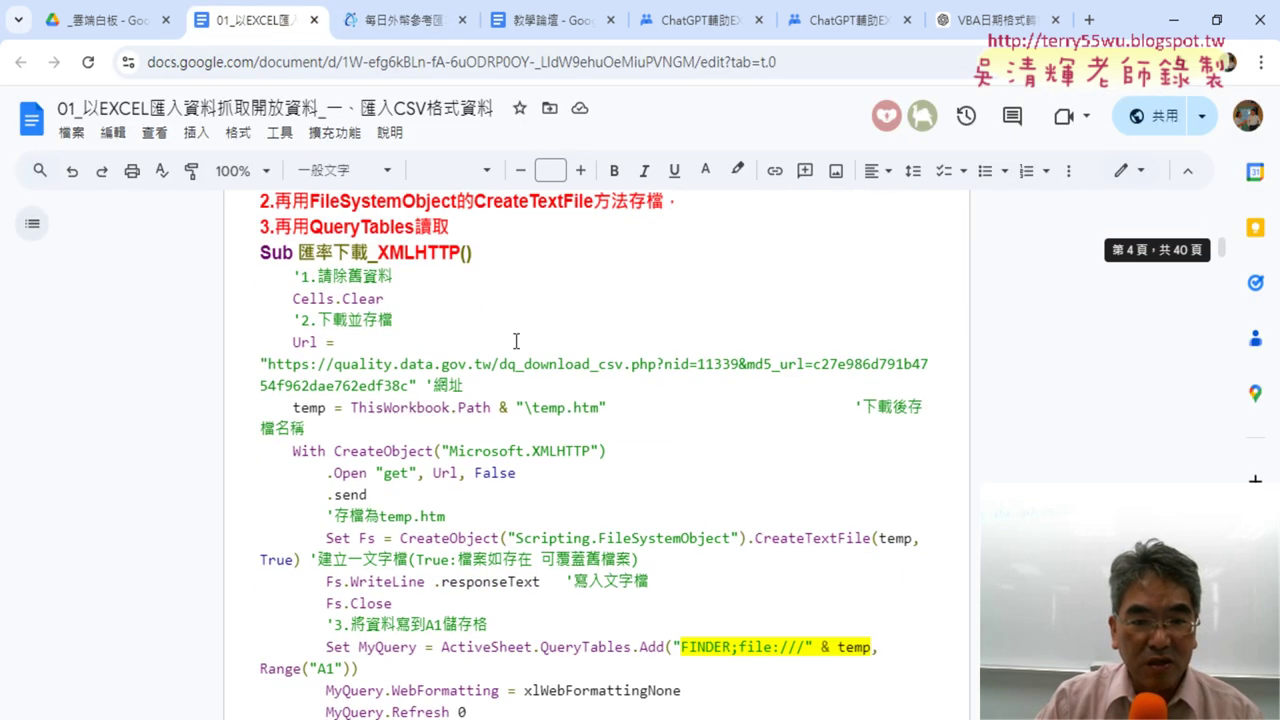
pyautogui.scroll(-3, 514, 342)
pyautogui.scroll(-3, 512, 342)
pyautogui.scroll(-3, 508, 341)
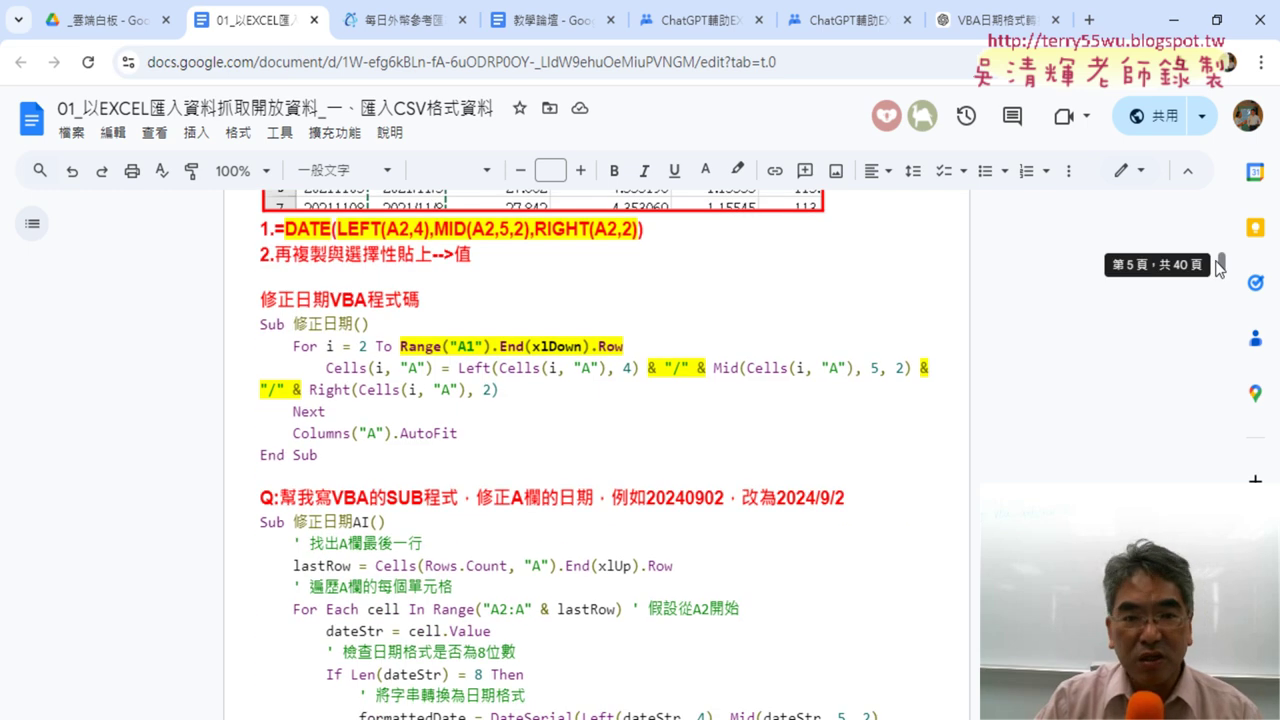
pyautogui.scroll(1, 680, 306)
pyautogui.scroll(4, 668, 308)
pyautogui.scroll(-3, 668, 310)
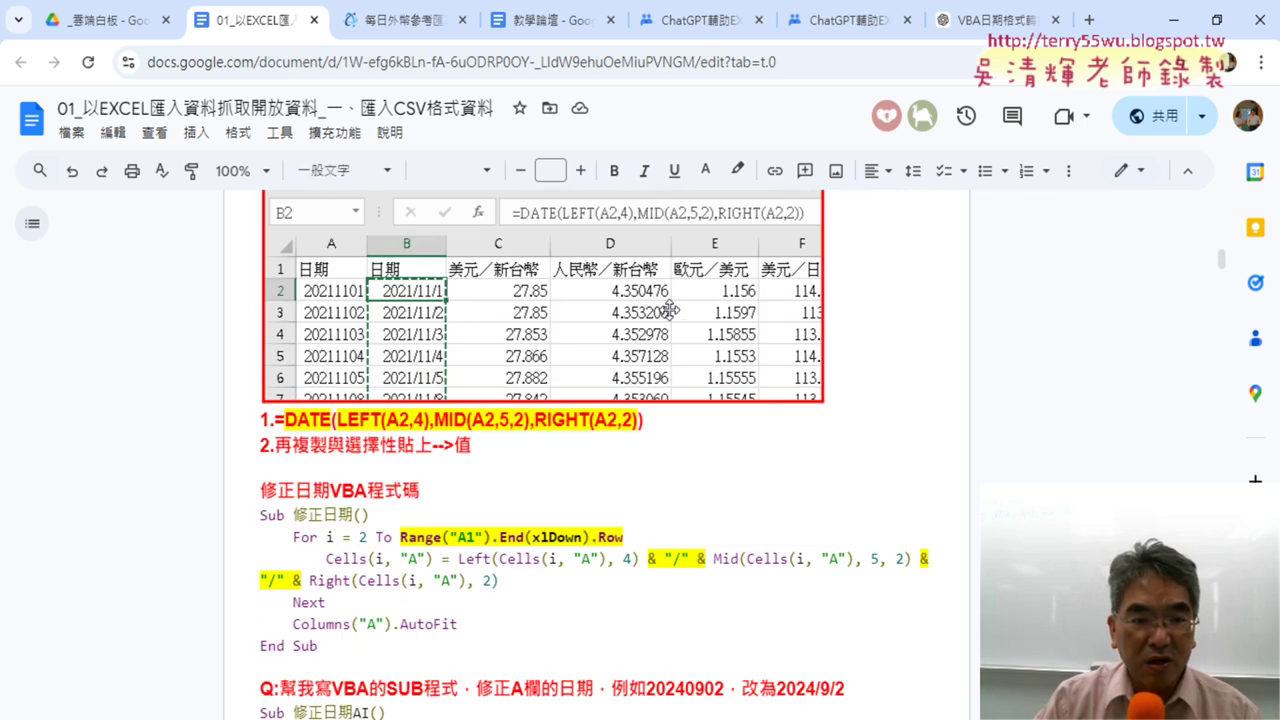
pyautogui.scroll(-1, 668, 310)
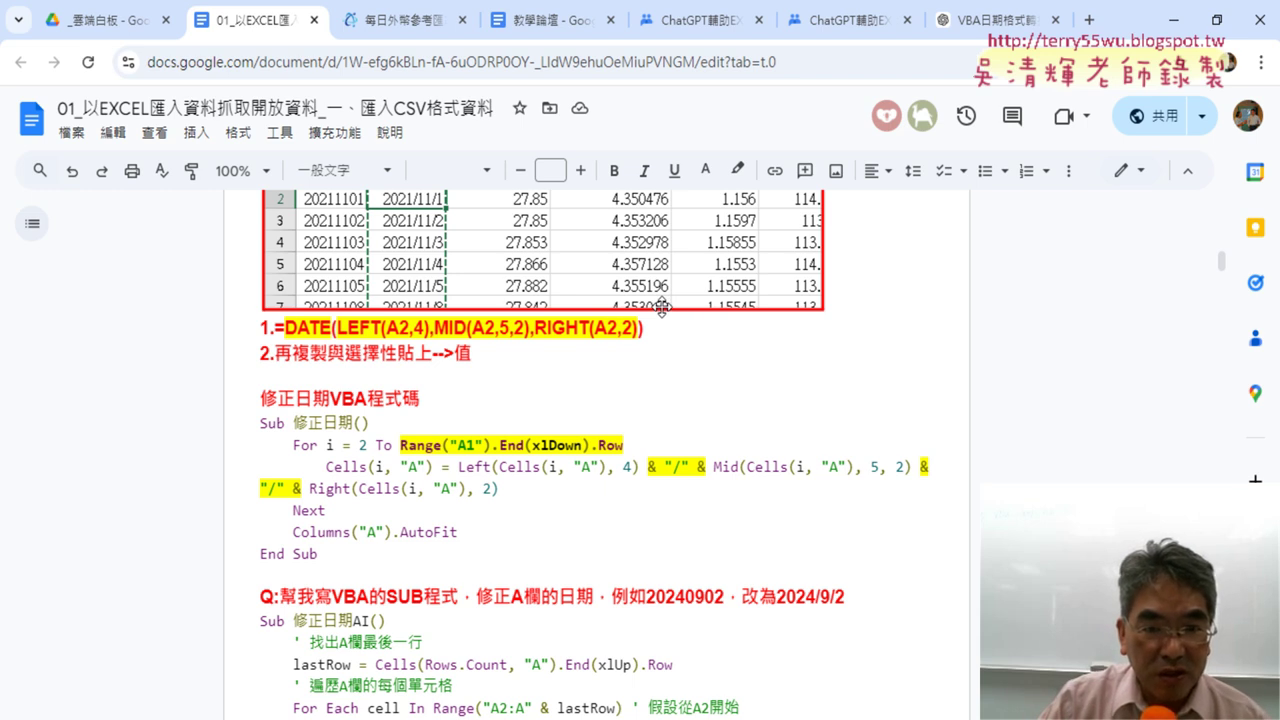
pyautogui.scroll(1, 661, 307)
pyautogui.scroll(1, 661, 307)
pyautogui.scroll(1, 663, 305)
pyautogui.scroll(3, 665, 300)
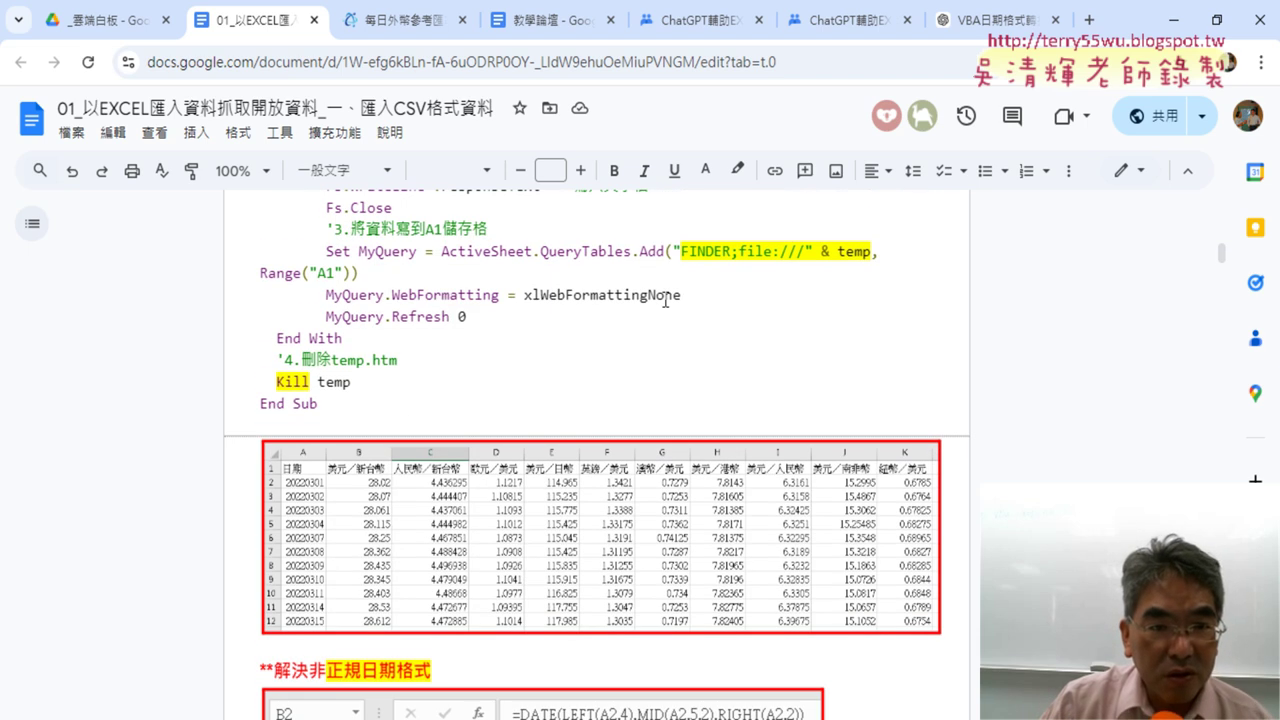
pyautogui.scroll(1, 665, 300)
pyautogui.scroll(-5, 665, 300)
pyautogui.scroll(-5, 665, 300)
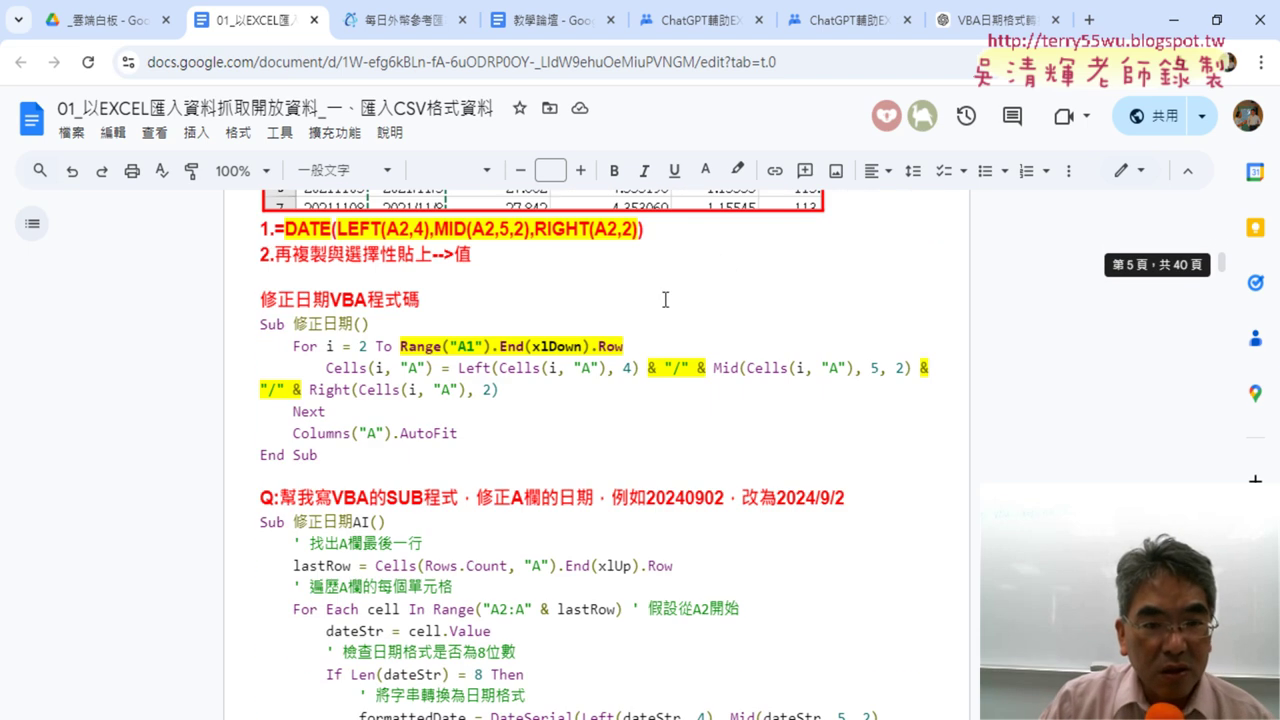
# - Select the =DATE(LEFT(A2,4),MID(A2,5,2),RIGHT(A2,2)) formula and return to Excel
pyautogui.moveTo(272, 230); pyautogui.dragTo(636, 231)
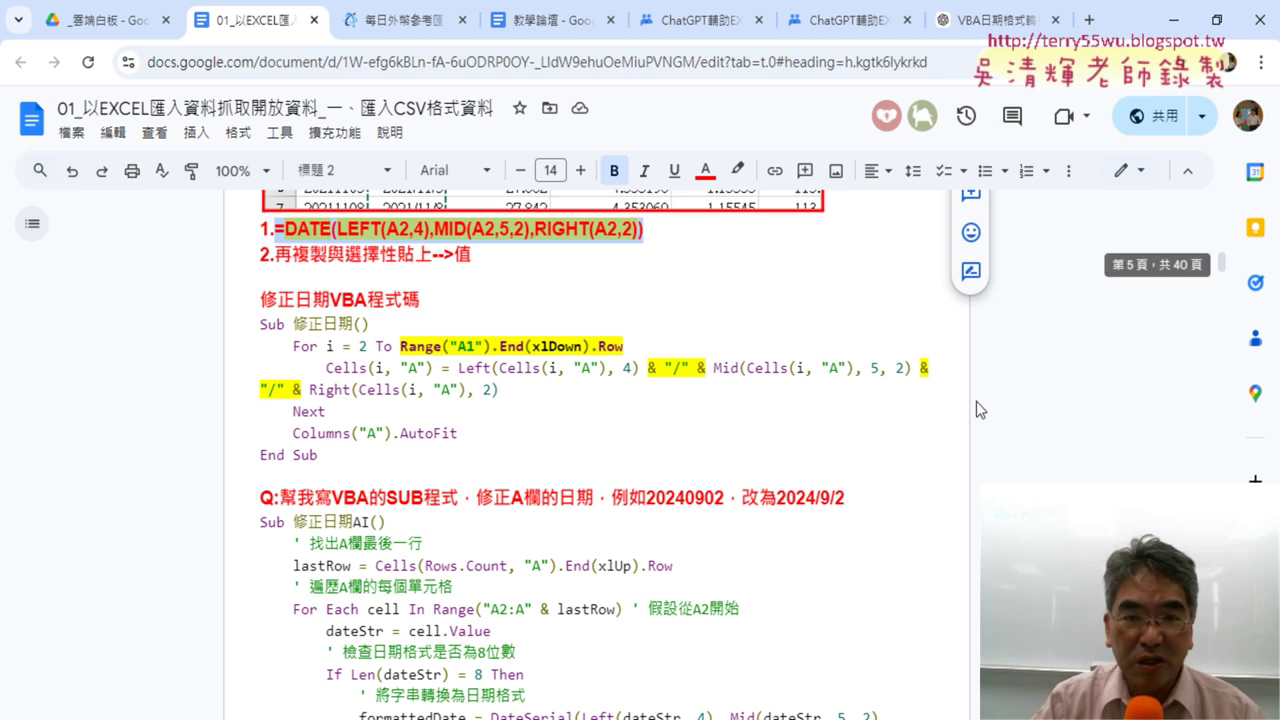
pyautogui.moveTo(330, 688)
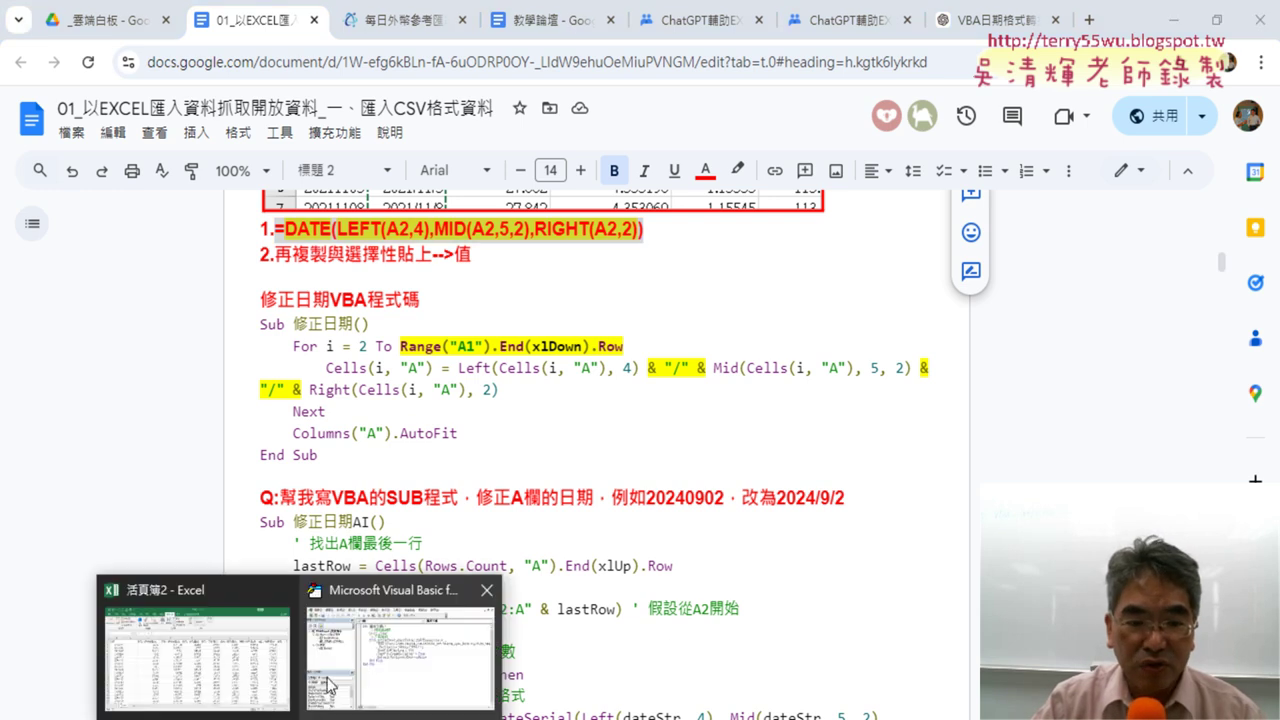
pyautogui.click(261, 656)
# - Enter =DATE(LEFT(A2,4),MID(A2,5,2),RIGHT(A2,2)) in B2, reviewing its Year, Month and Day arguments
pyautogui.write('=')
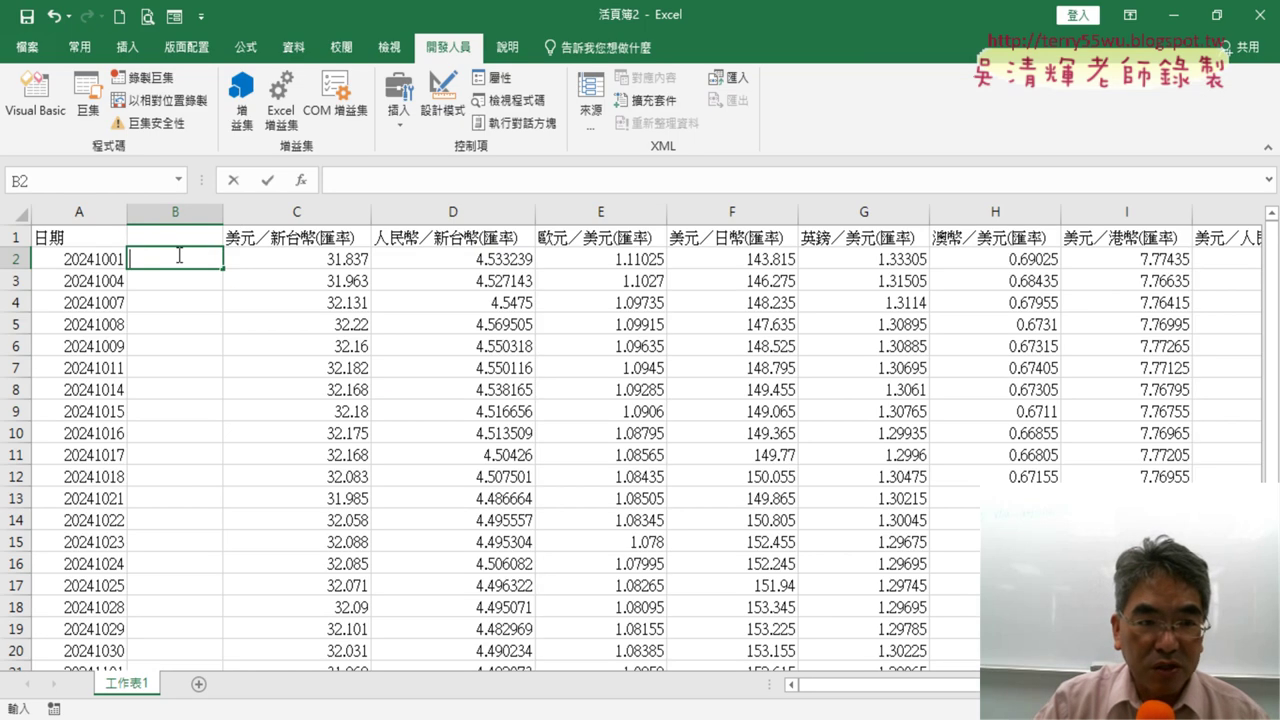
pyautogui.write('=DATE(LEFT(A2,4),MID(A2,5,2),RIGHT(A2,2))')
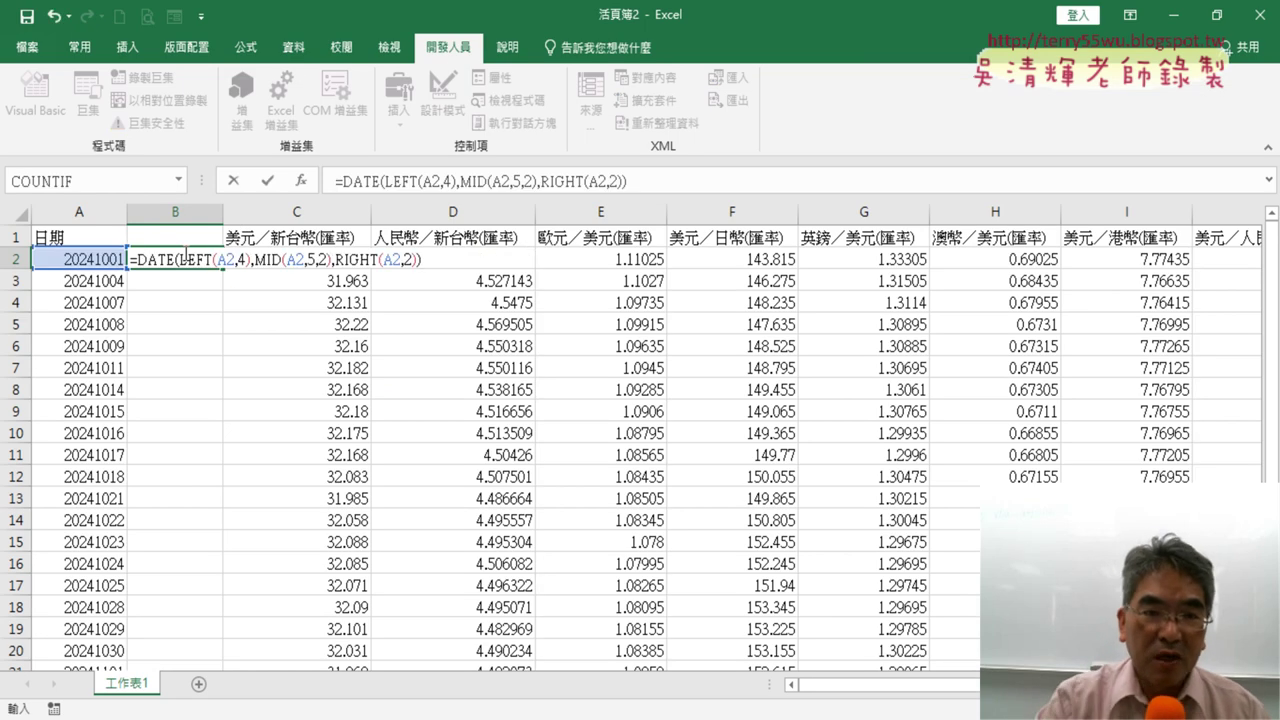
pyautogui.click(366, 180)
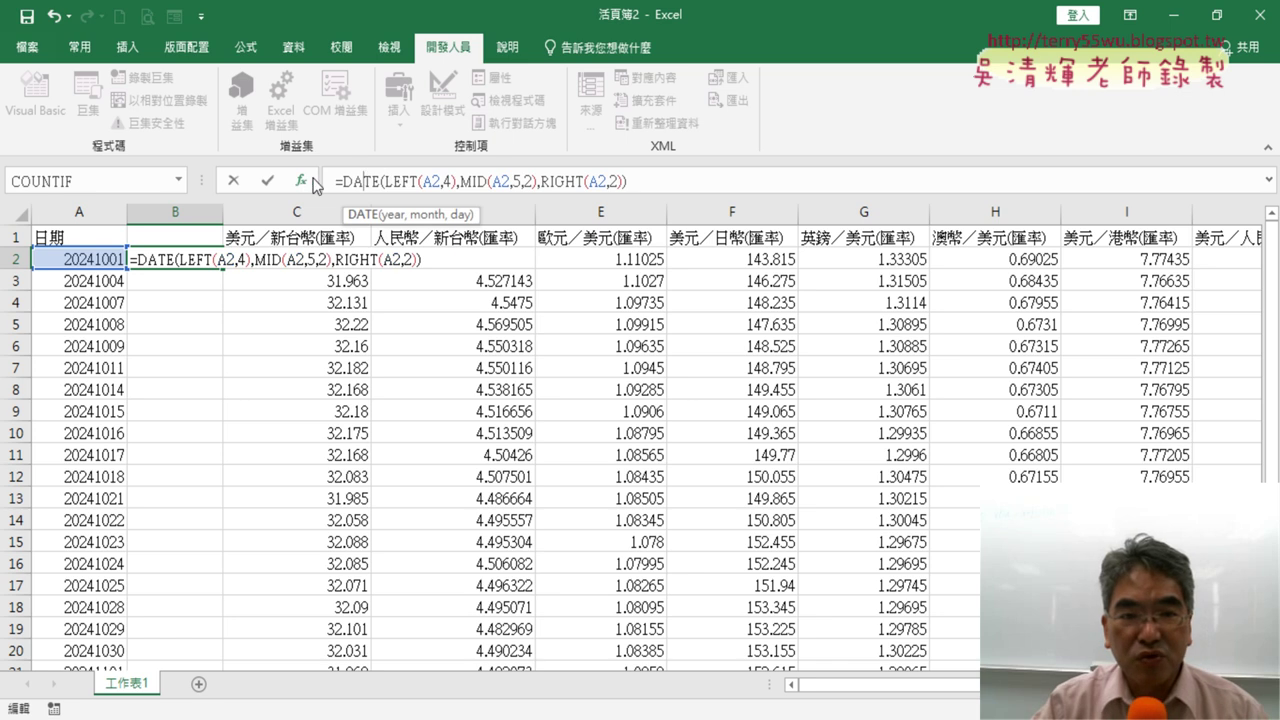
pyautogui.click(300, 180)
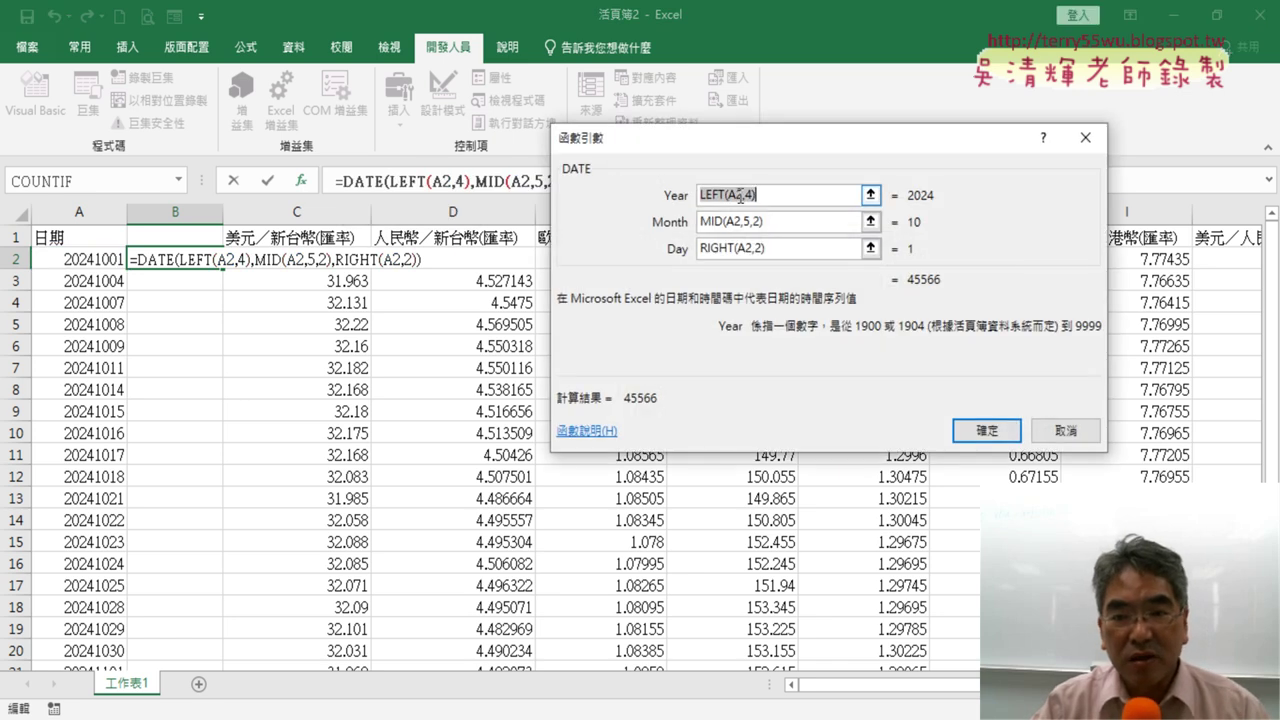
pyautogui.click(735, 221)
pyautogui.click(737, 247)
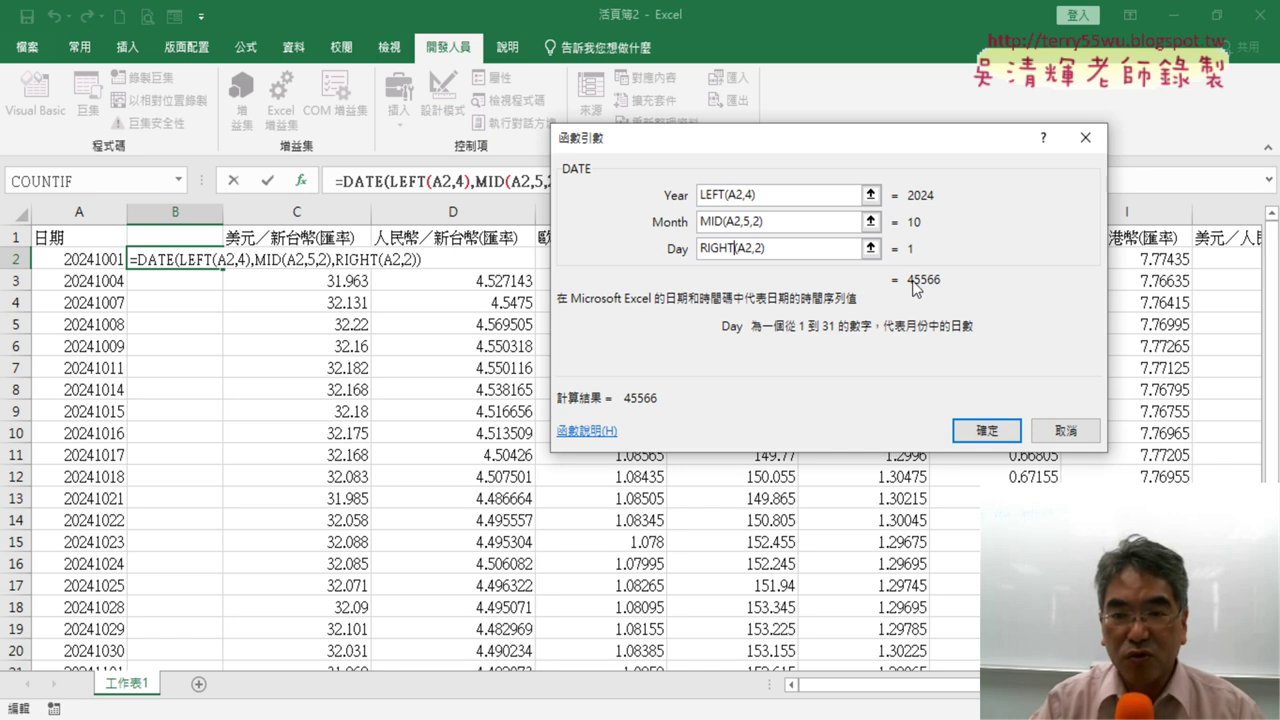
pyautogui.click(987, 430)
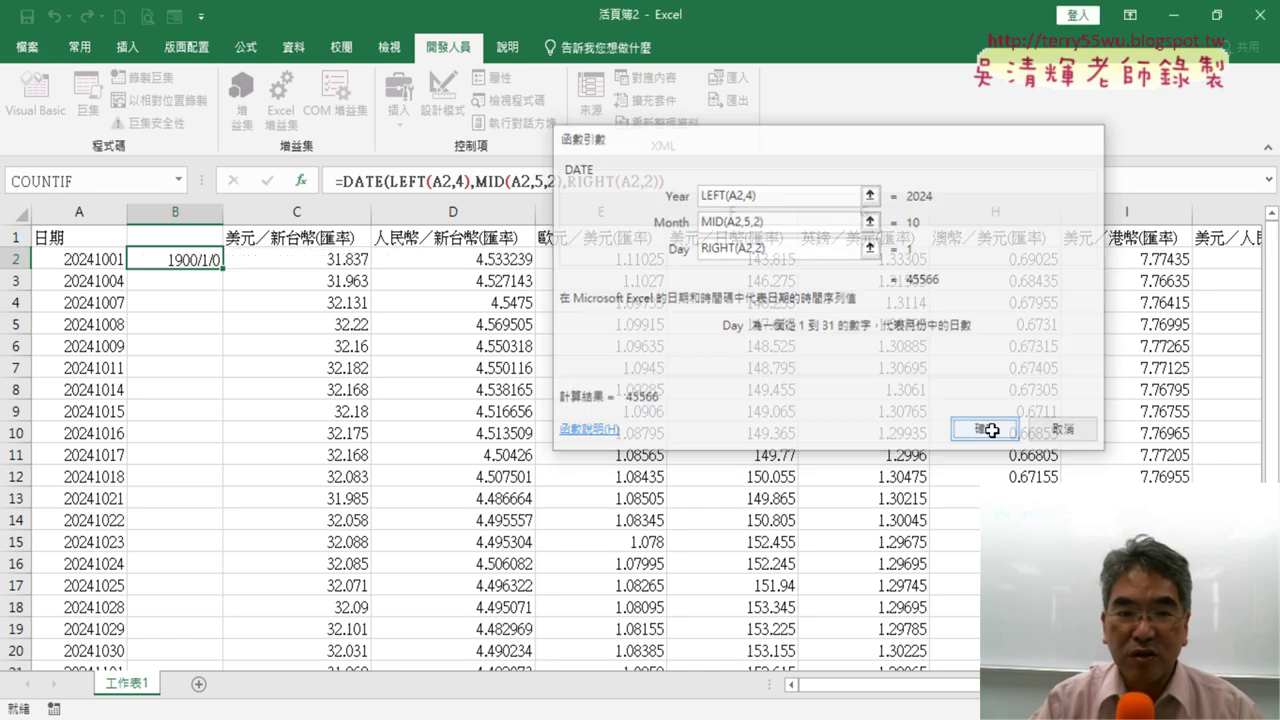
# - Fill the DATE formula down column B, copy it, and undo a faulty paste into A2
pyautogui.doubleClick(227, 270)
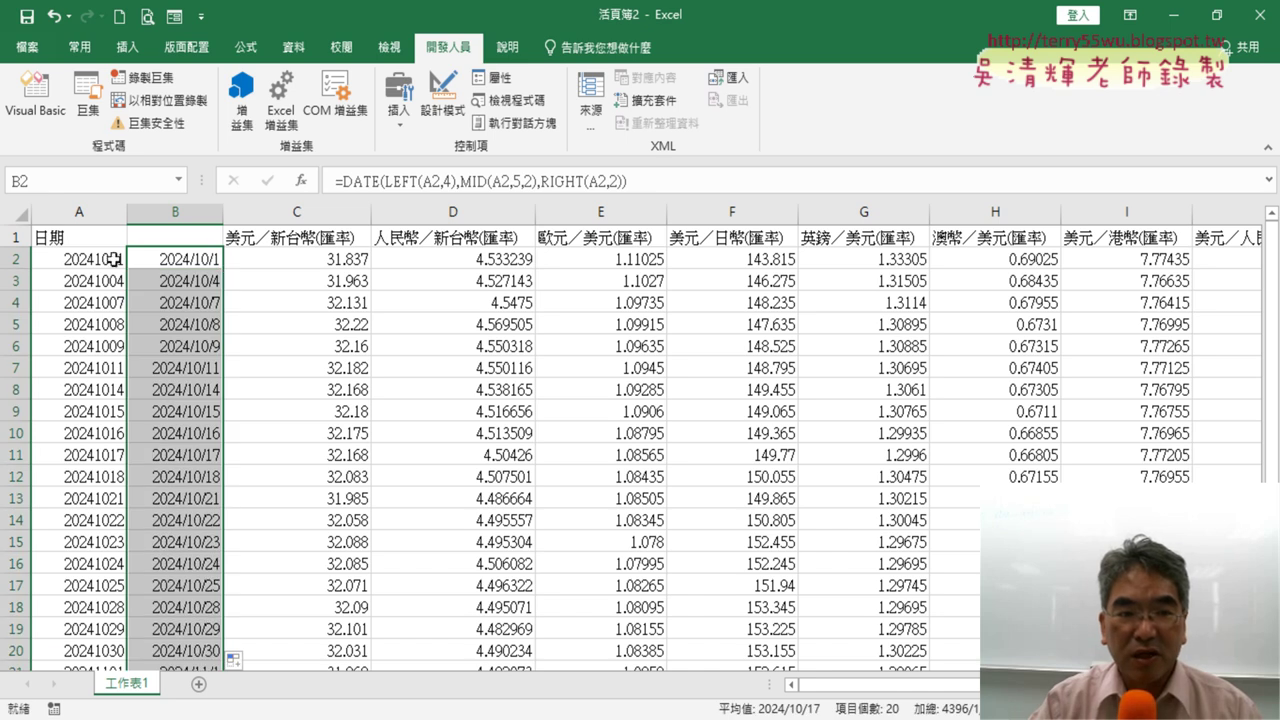
pyautogui.rightClick(181, 266)
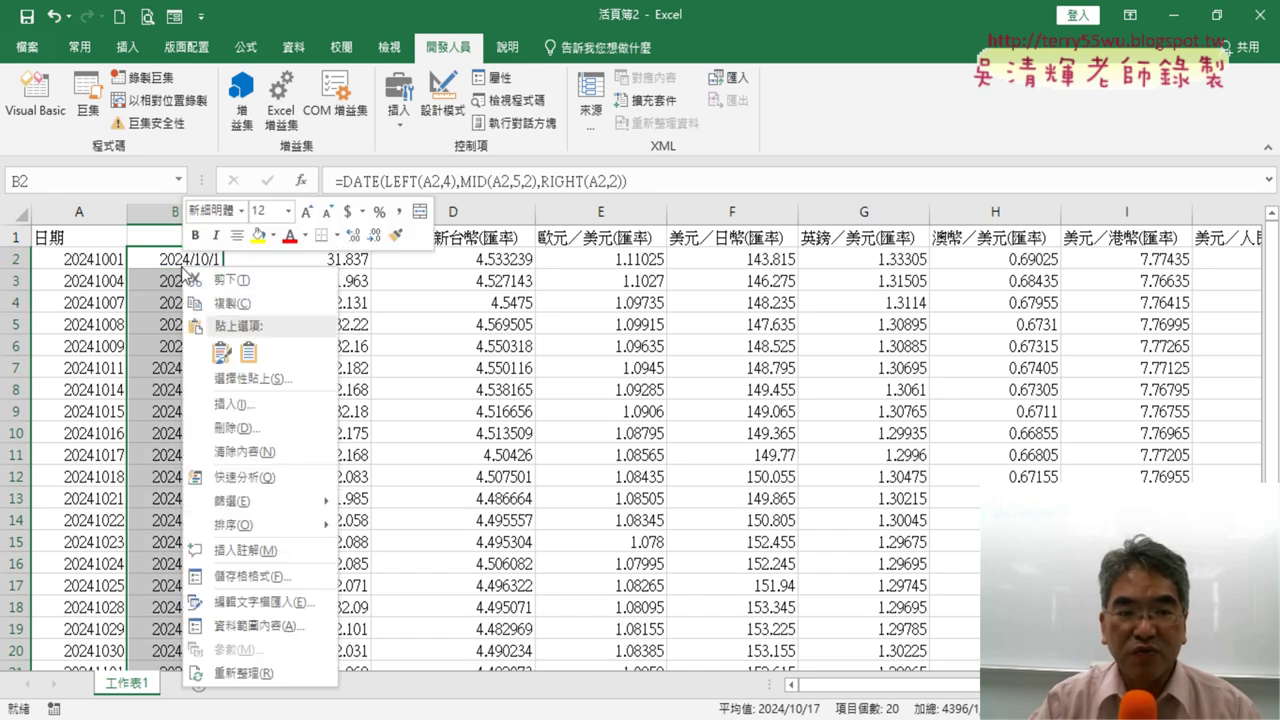
pyautogui.click(236, 296)
pyautogui.click(78, 260)
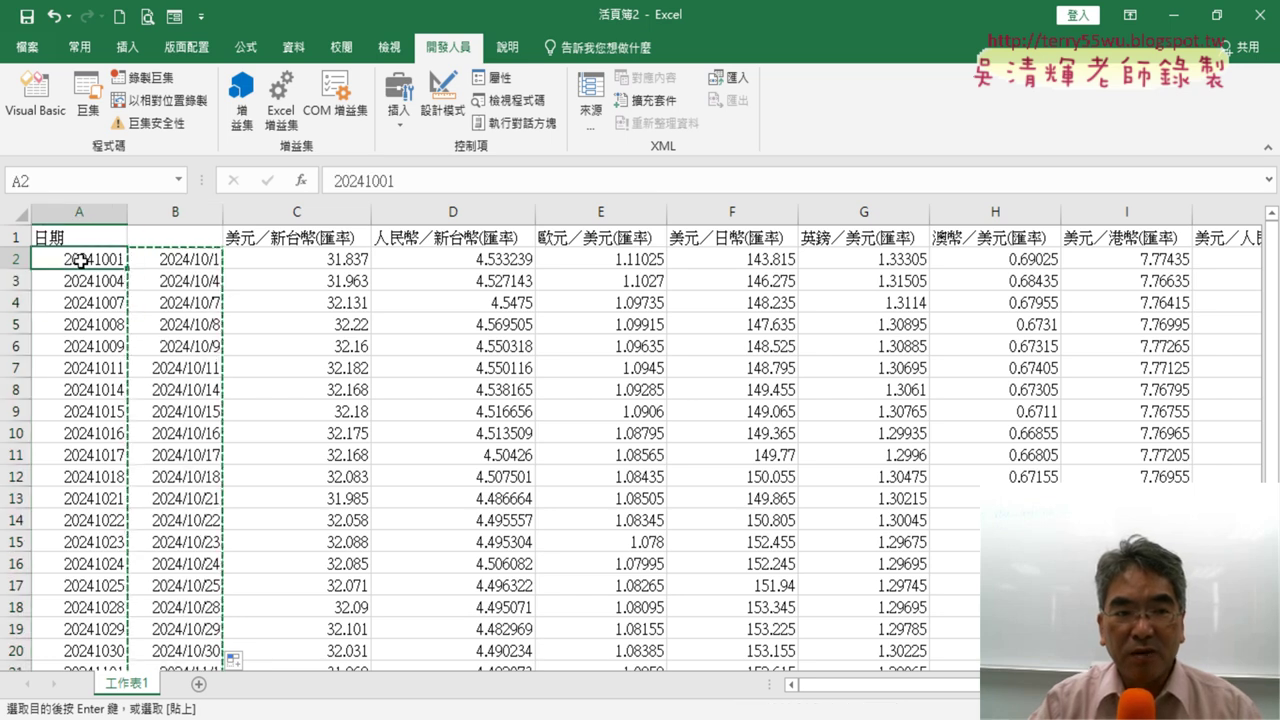
pyautogui.rightClick(80, 261)
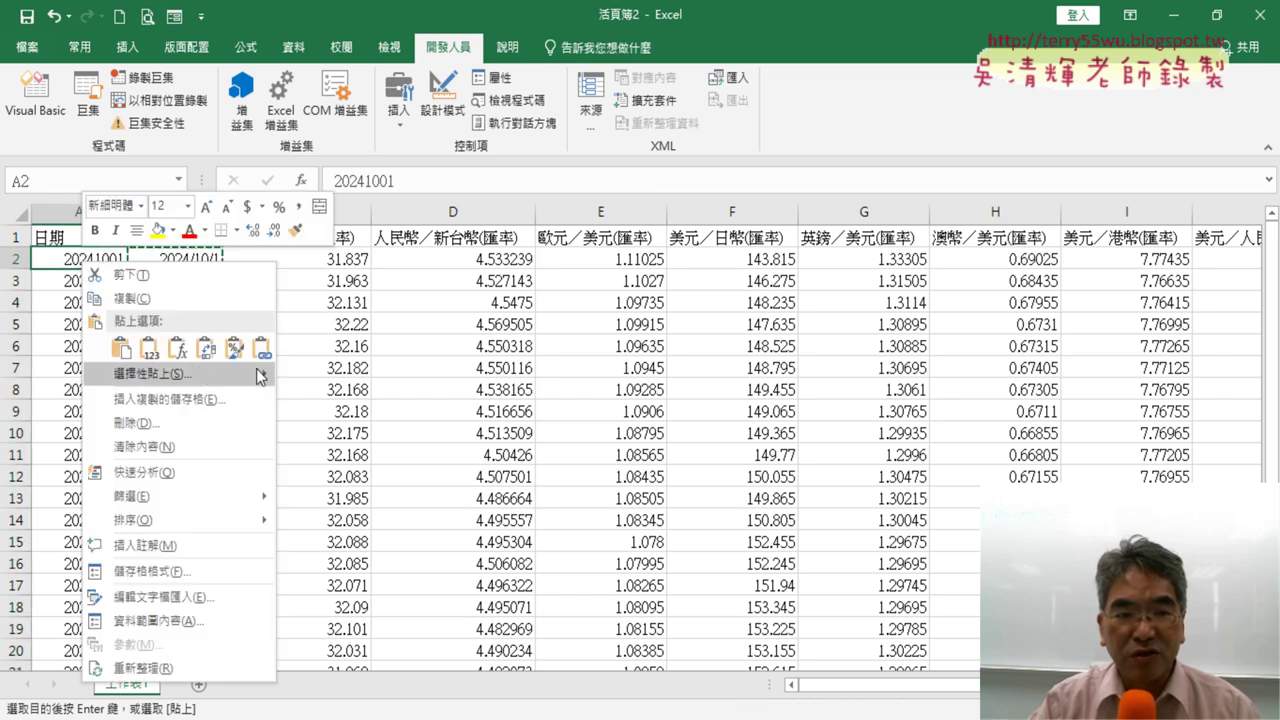
pyautogui.moveTo(268, 378)
pyautogui.click(345, 561)
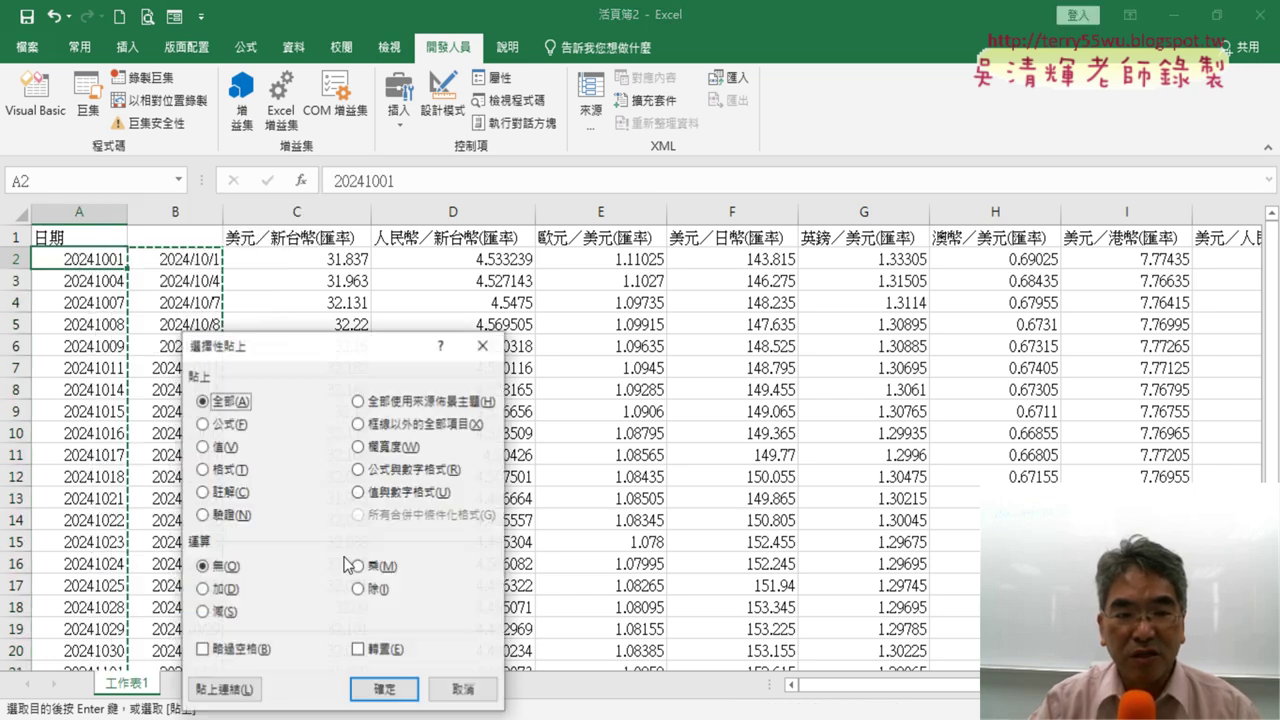
pyautogui.click(395, 690)
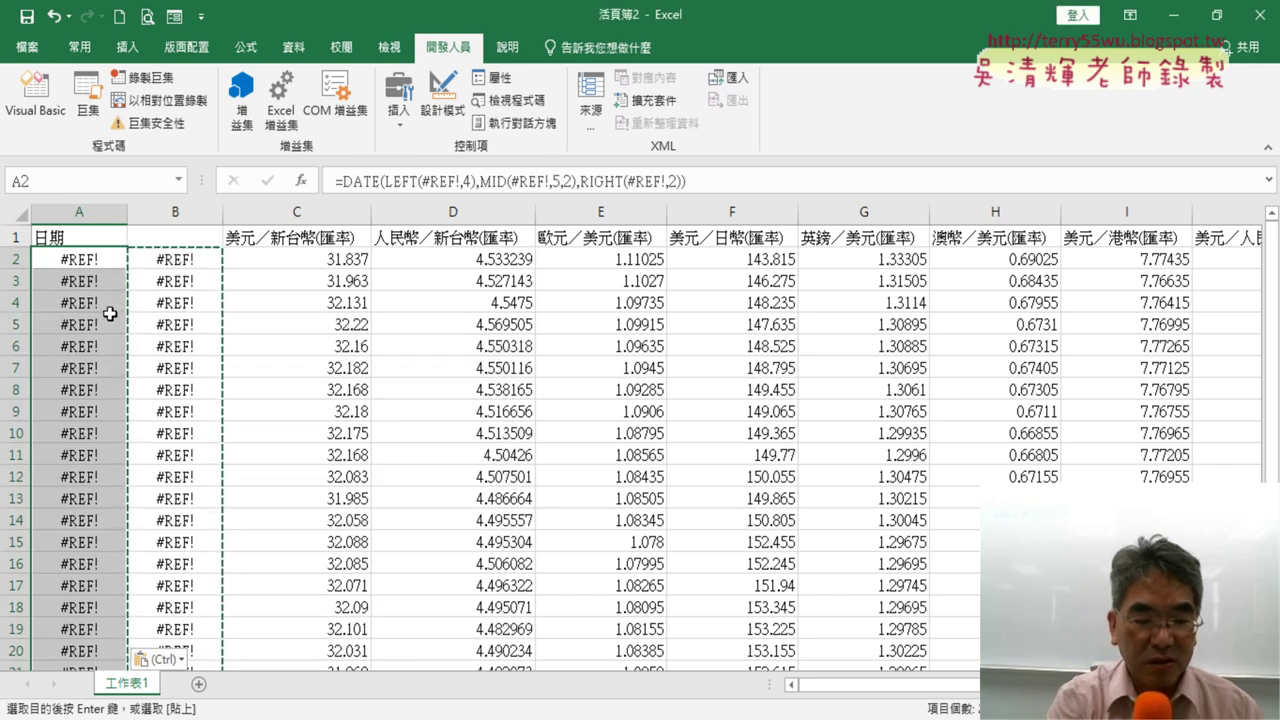
pyautogui.hotkey('ctrl', 'z')
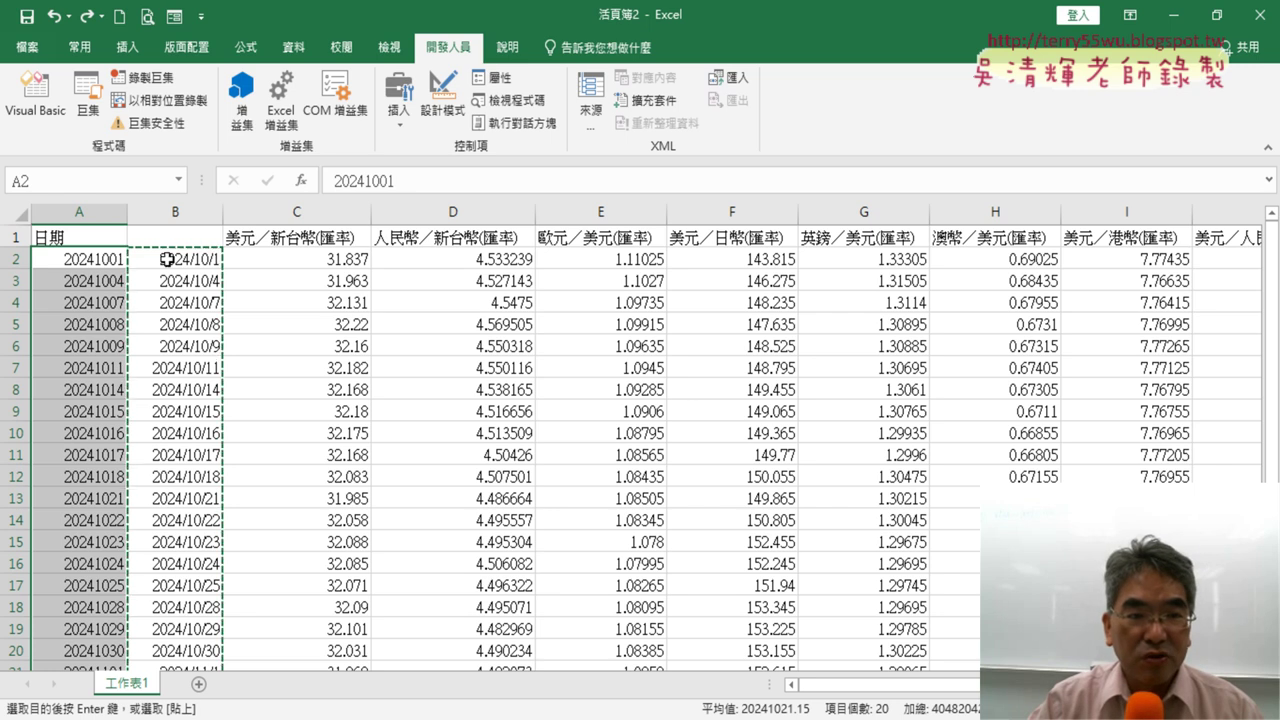
# - Paste column B's converted dates into column A as values only
pyautogui.click(83, 258)
pyautogui.rightClick(83, 258)
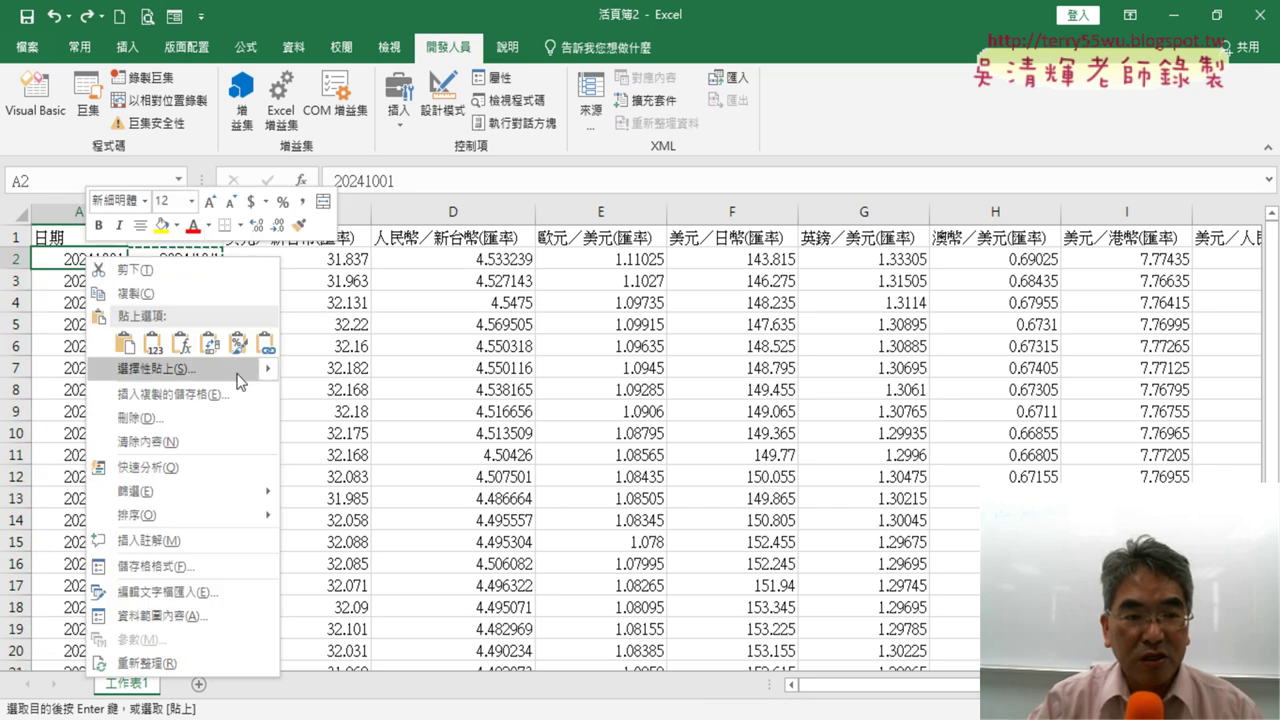
pyautogui.moveTo(266, 368)
pyautogui.click(350, 556)
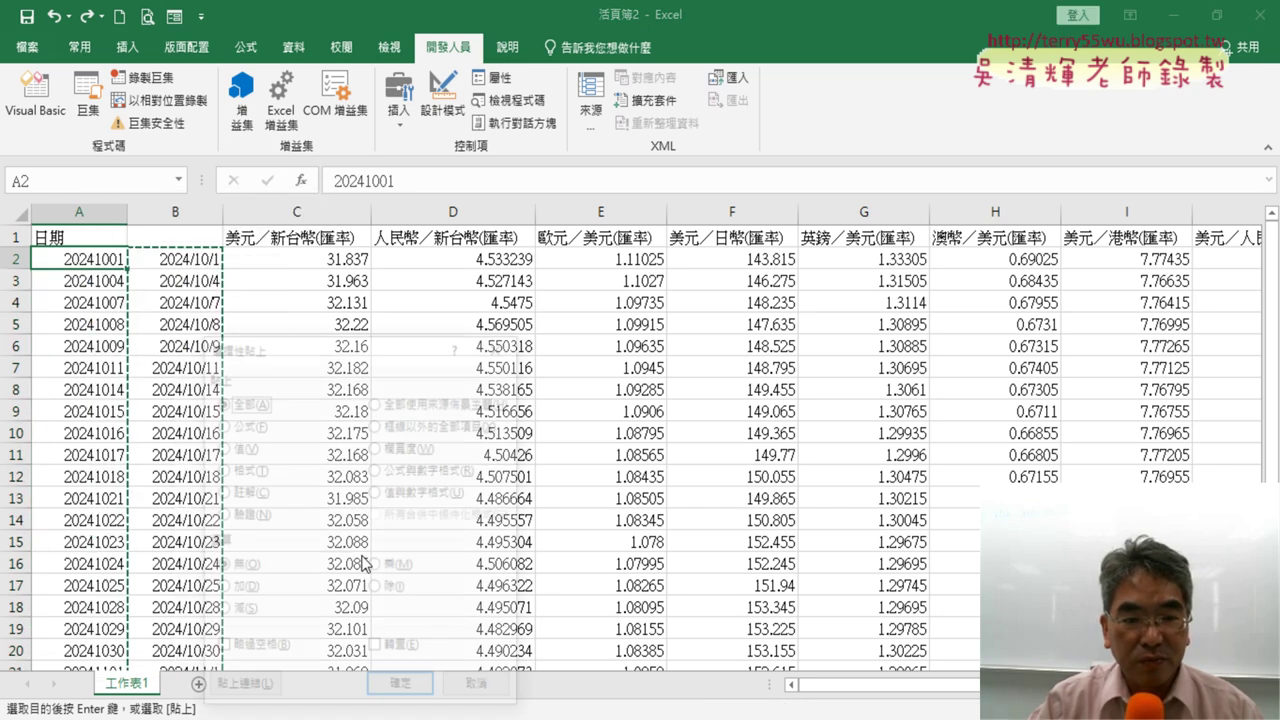
pyautogui.click(247, 453)
pyautogui.moveTo(335, 352); pyautogui.dragTo(503, 228)
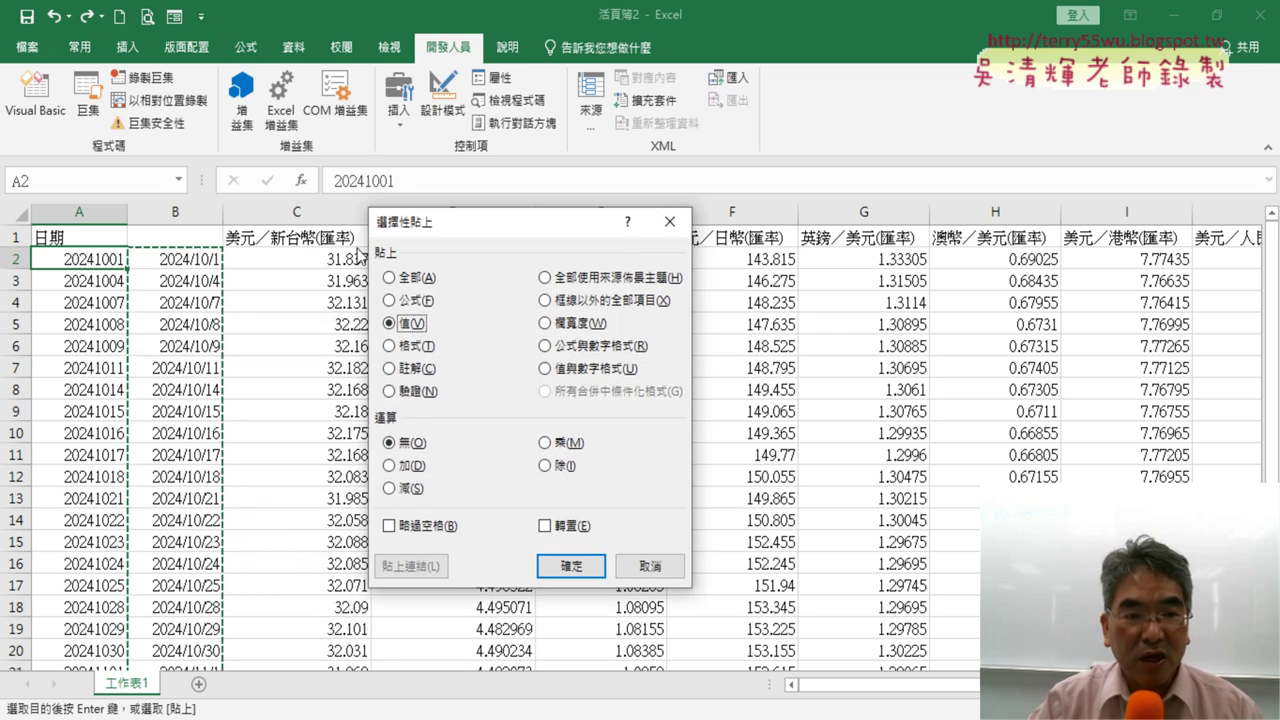
pyautogui.click(570, 566)
# - Delete the helper column B
pyautogui.click(190, 212)
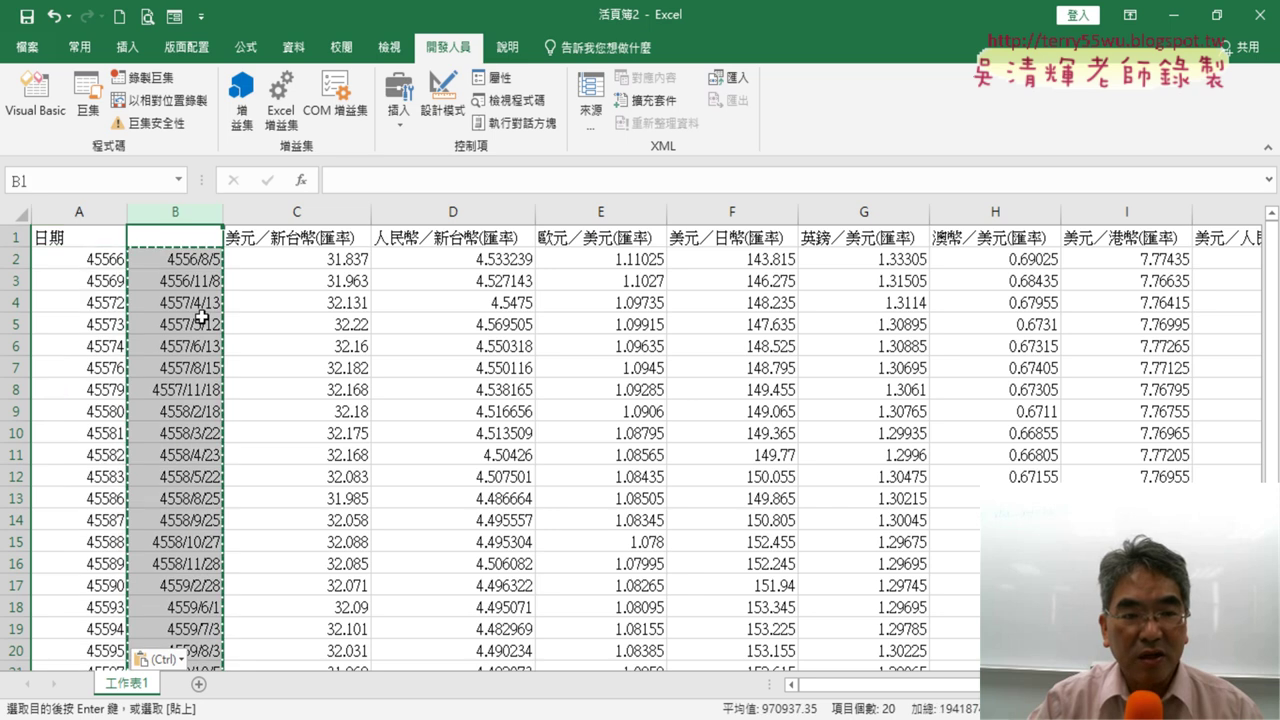
pyautogui.rightClick(206, 331)
pyautogui.click(273, 492)
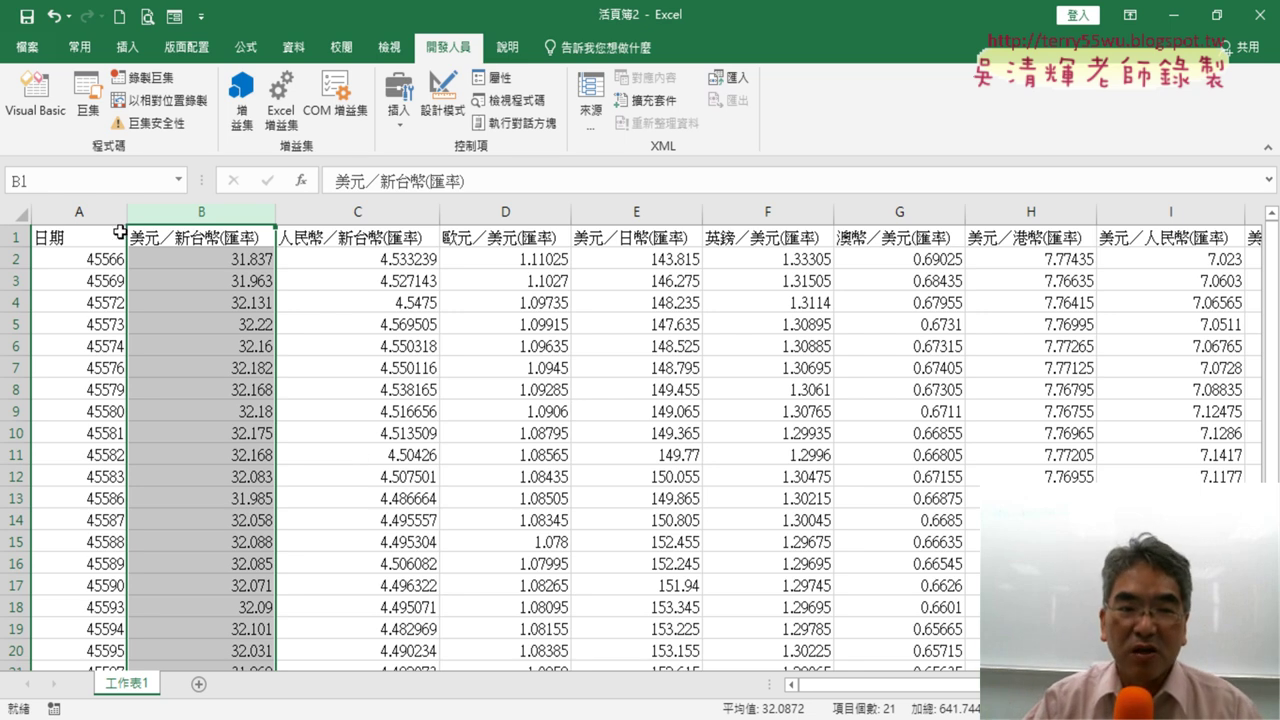
# - Apply the Date number format to column A's values from A2 down, then undo it
pyautogui.click(97, 262)
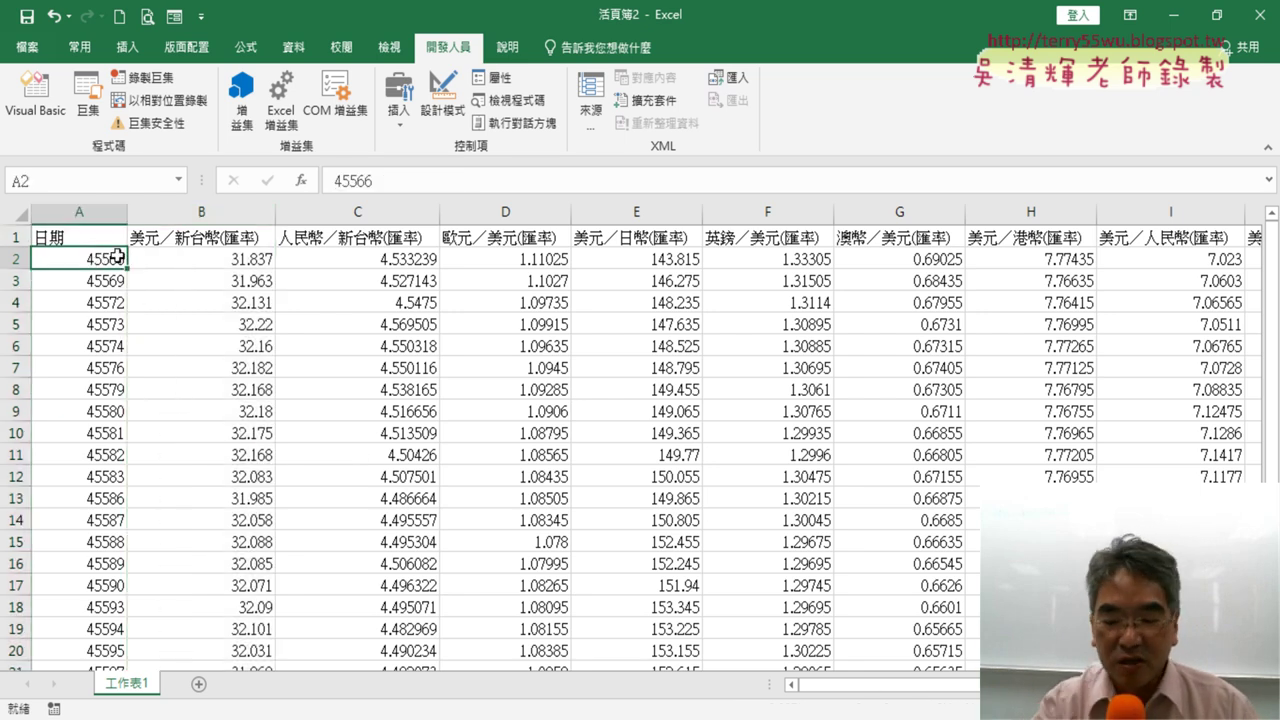
pyautogui.hotkey('ctrl', 'shift', 'Down')
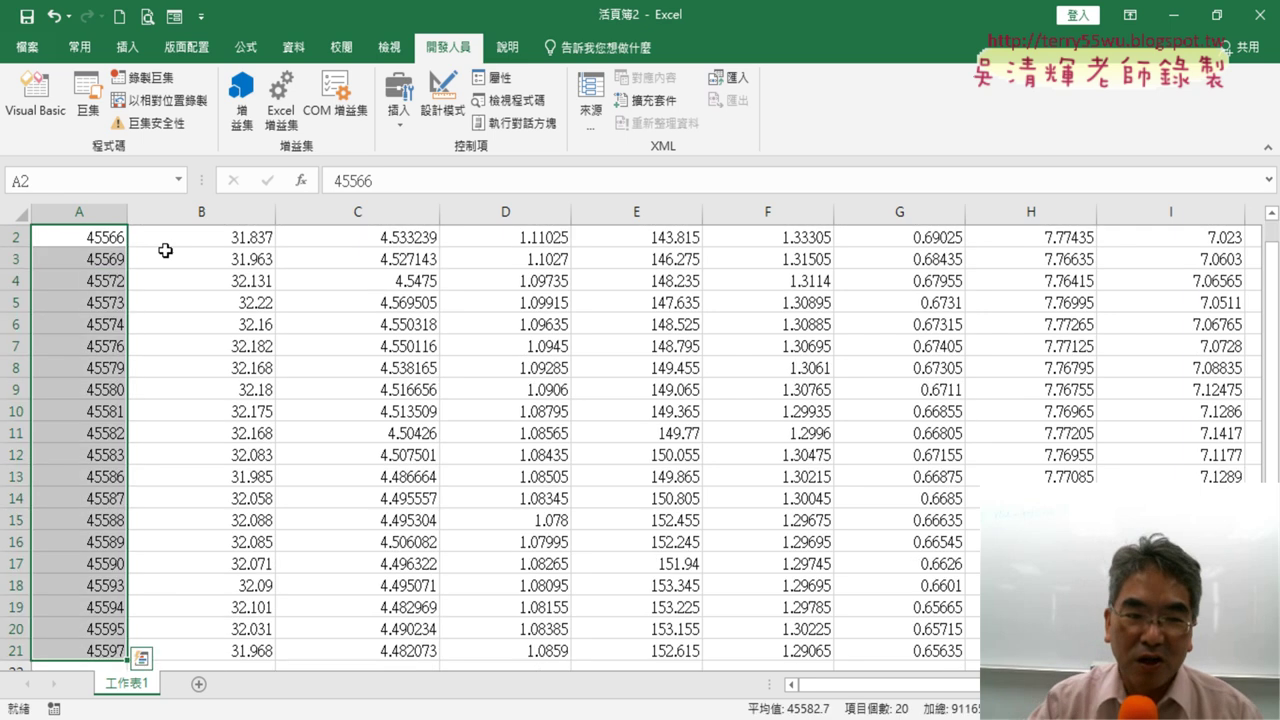
pyautogui.rightClick(104, 268)
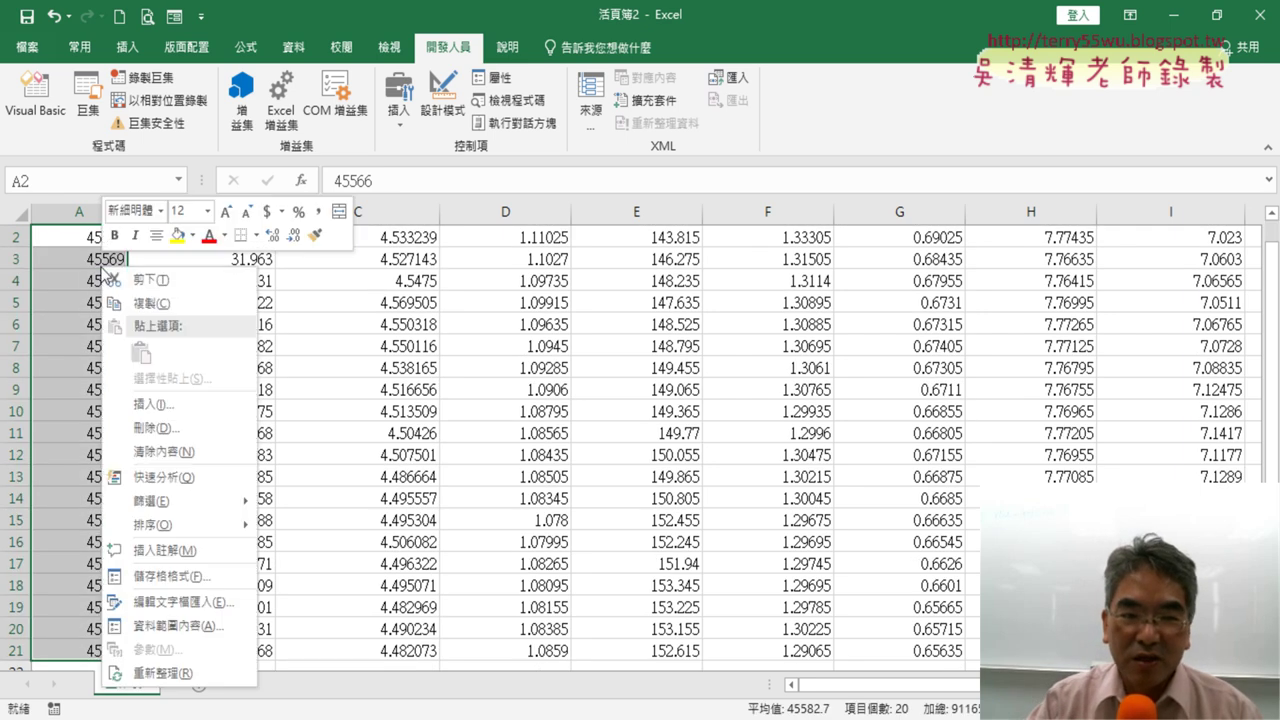
pyautogui.click(183, 575)
pyautogui.moveTo(286, 208); pyautogui.dragTo(624, 156)
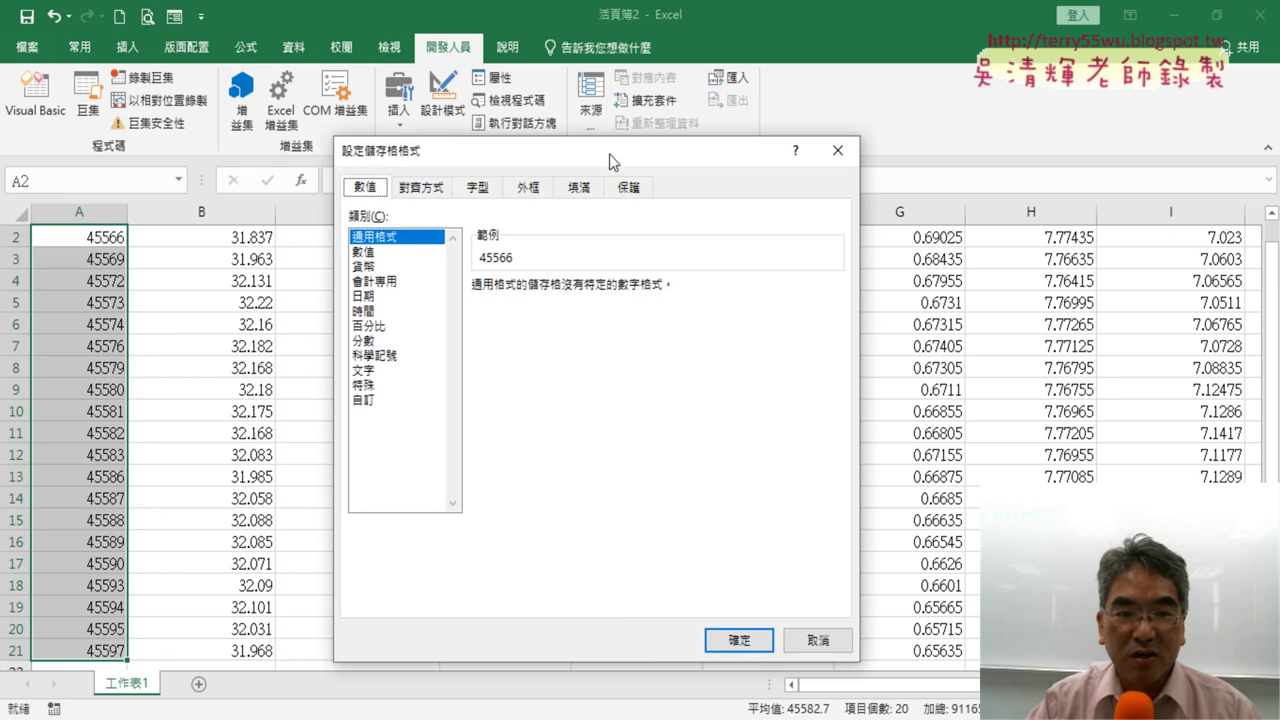
pyautogui.click(375, 294)
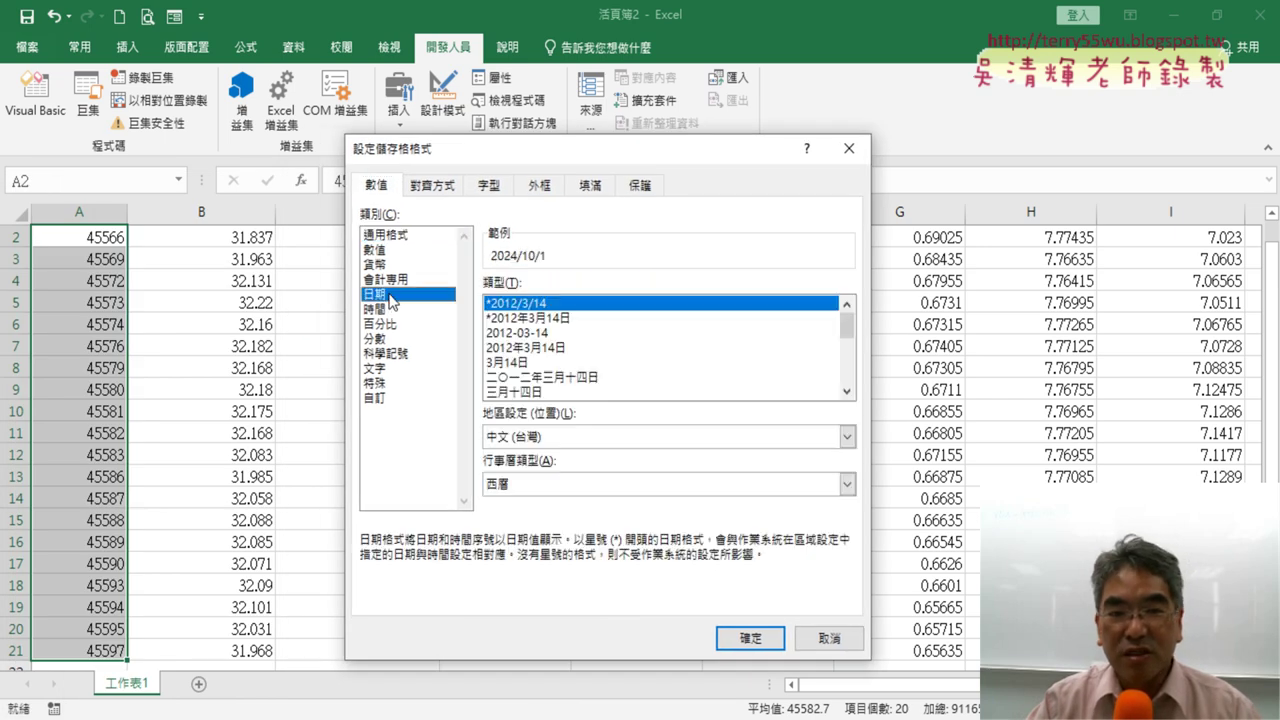
pyautogui.click(751, 637)
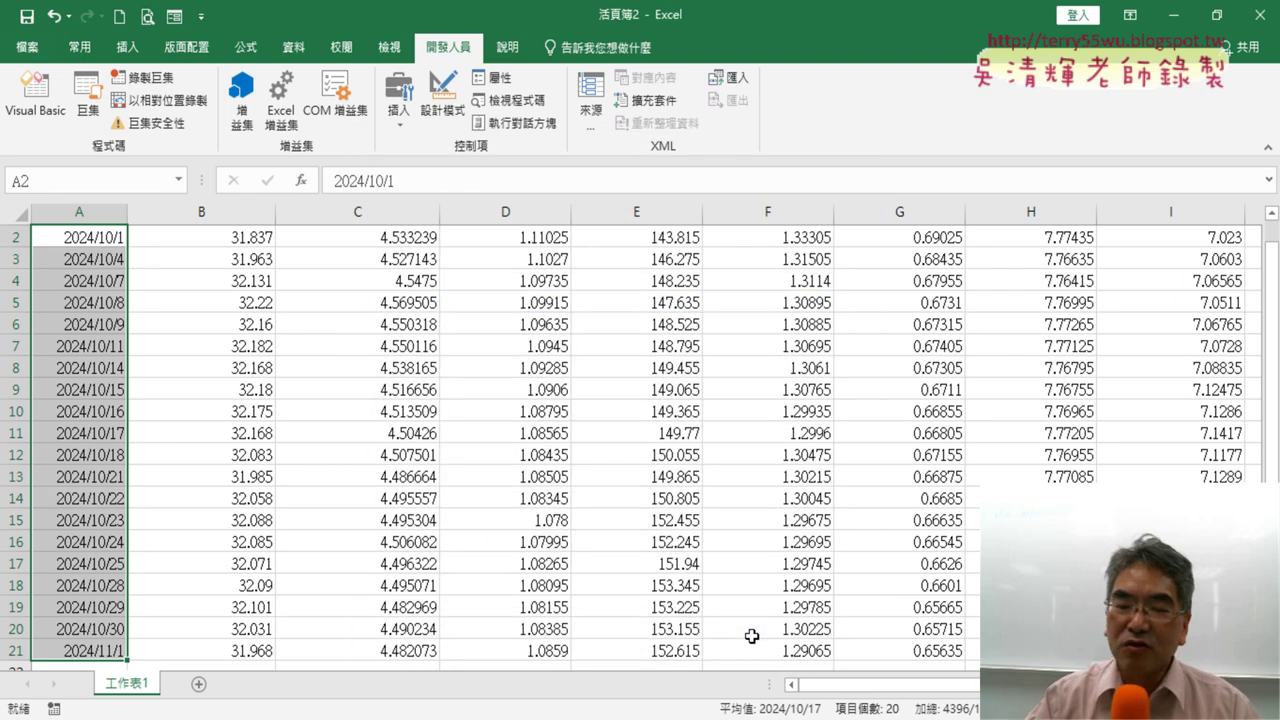
pyautogui.hotkey('ctrl', 'z')
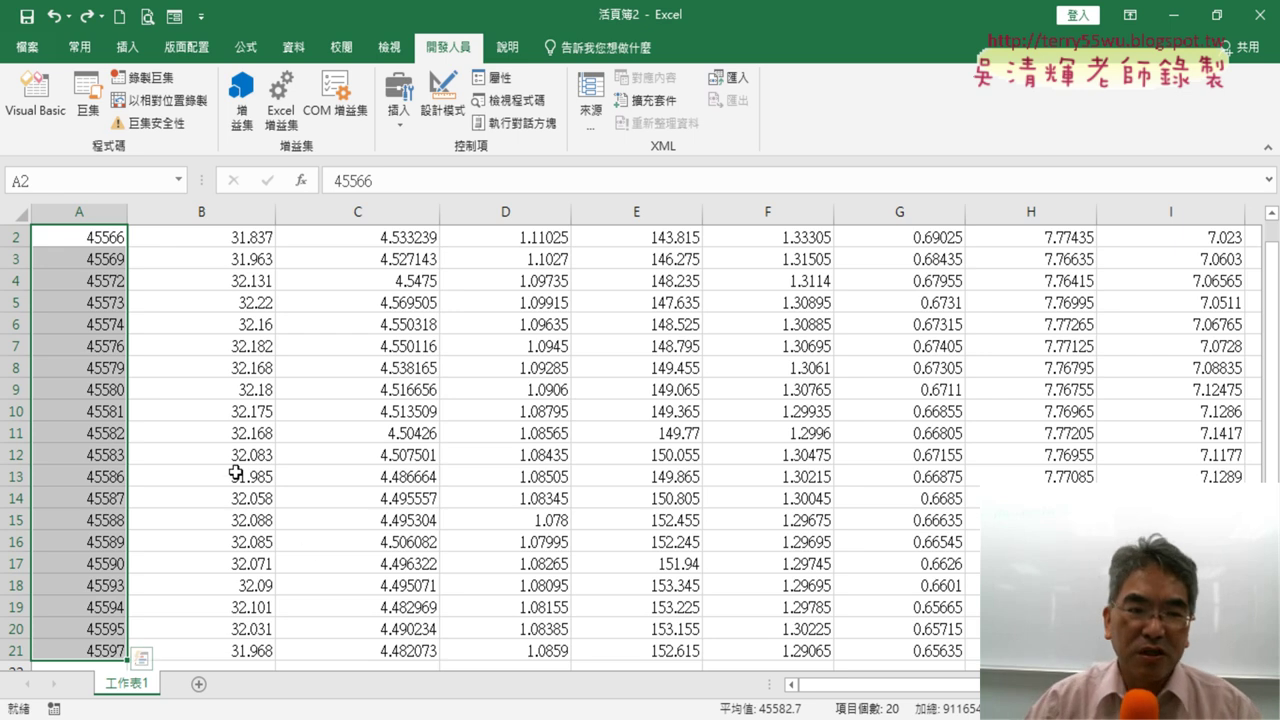
# - Reapply the Date format to column A so serials read 2024/10/1 onward
pyautogui.scroll(1, 219, 440)
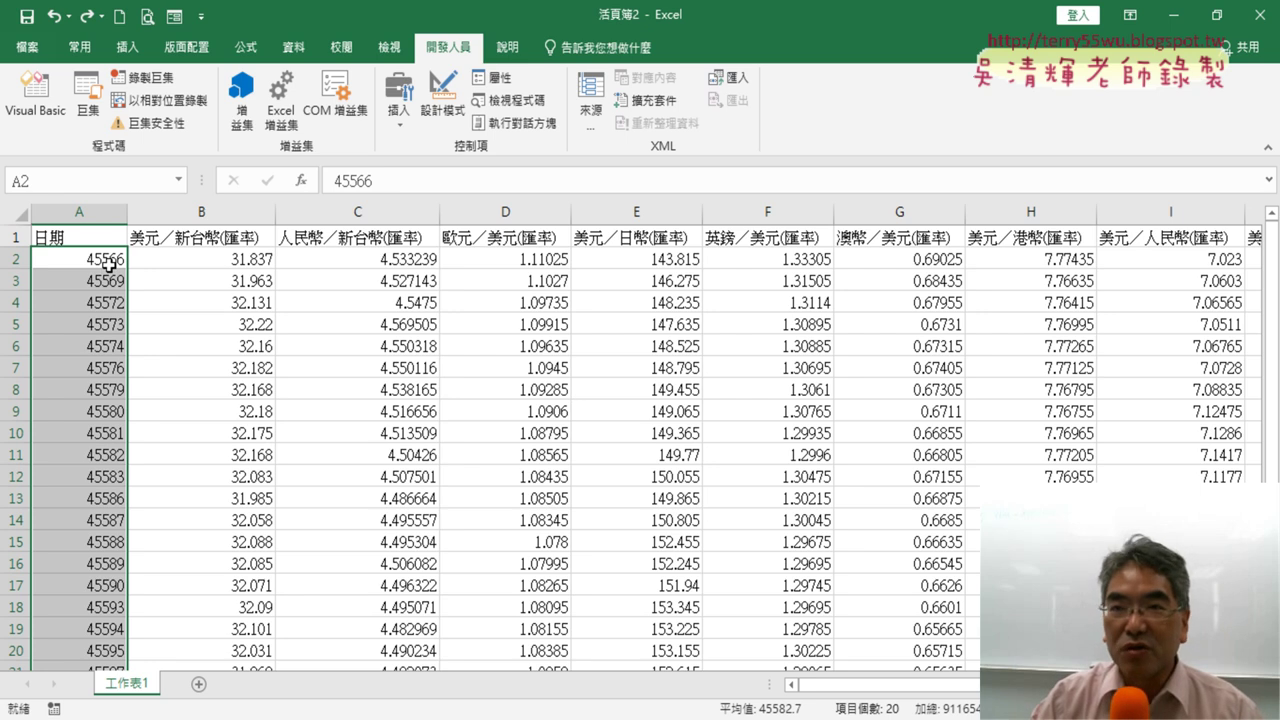
pyautogui.rightClick(109, 265)
pyautogui.click(217, 576)
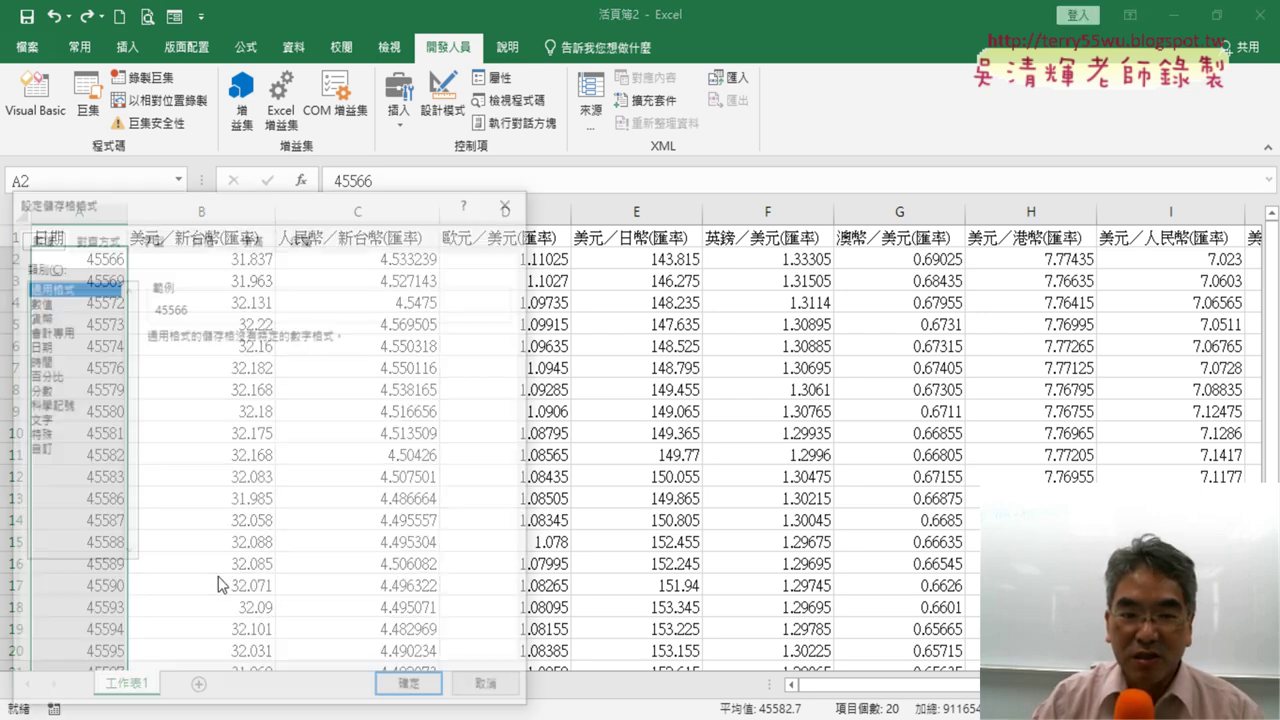
pyautogui.click(45, 347)
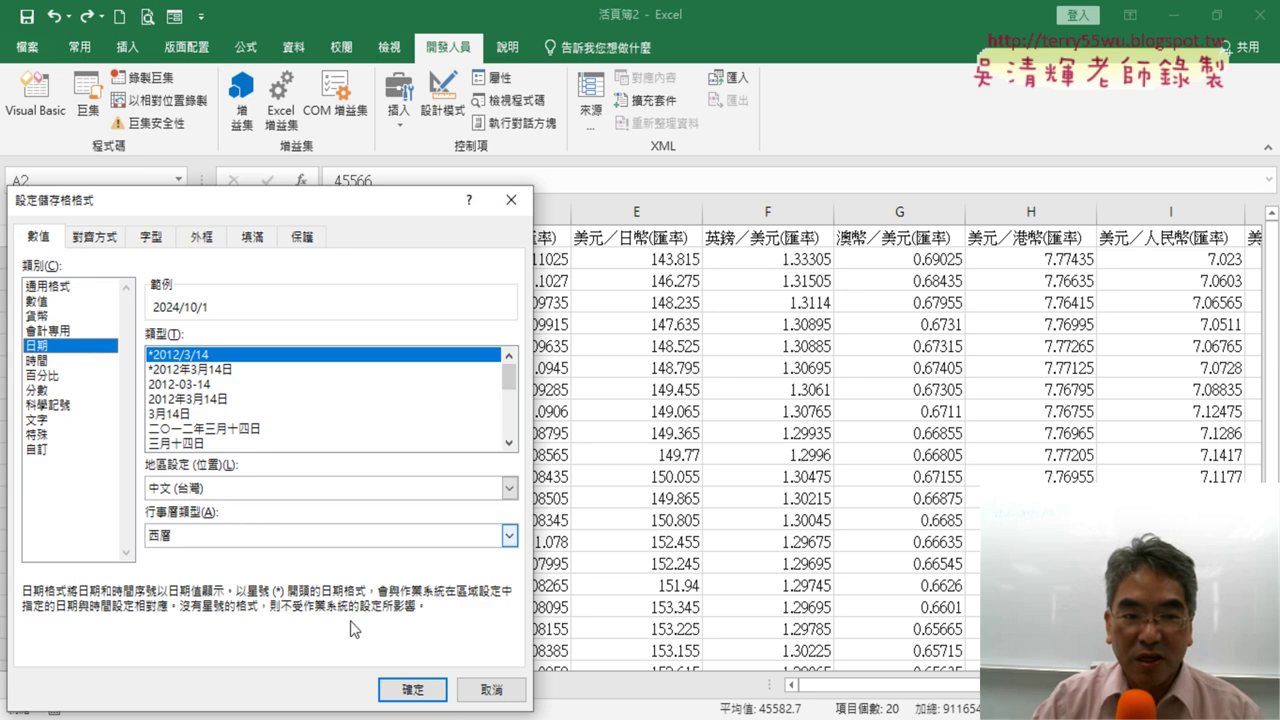
pyautogui.click(412, 689)
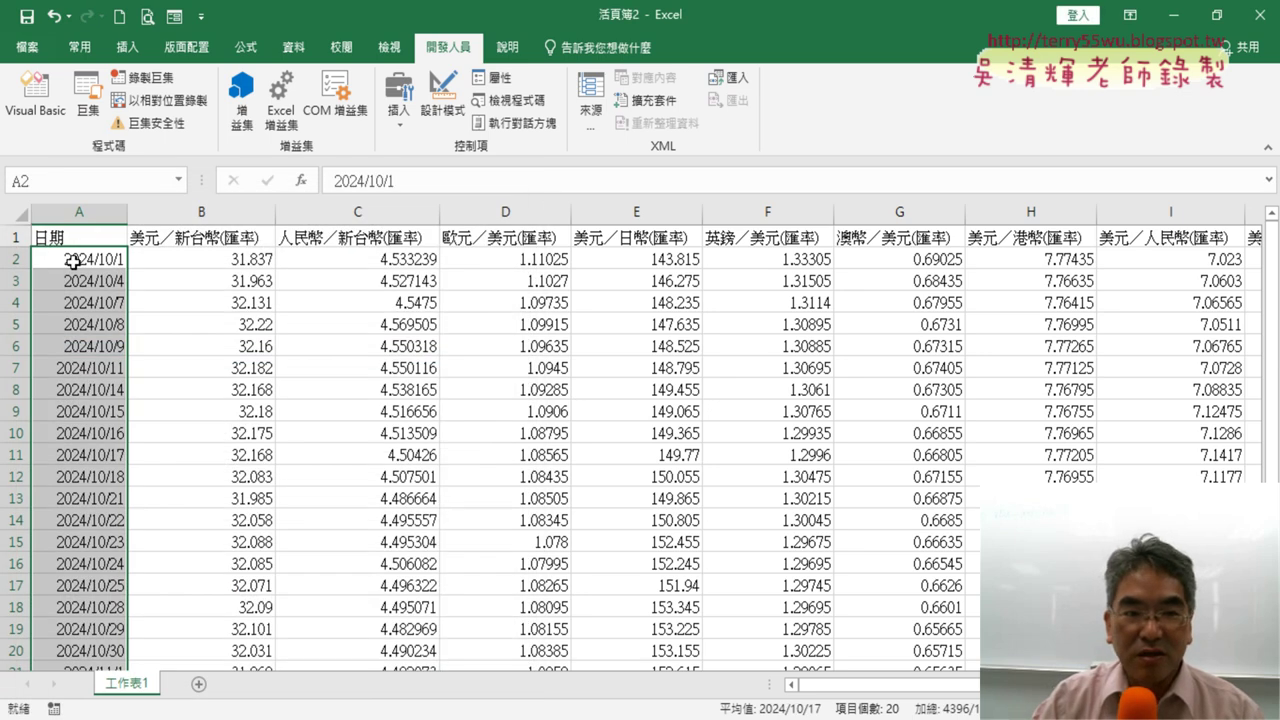
pyautogui.click(109, 261)
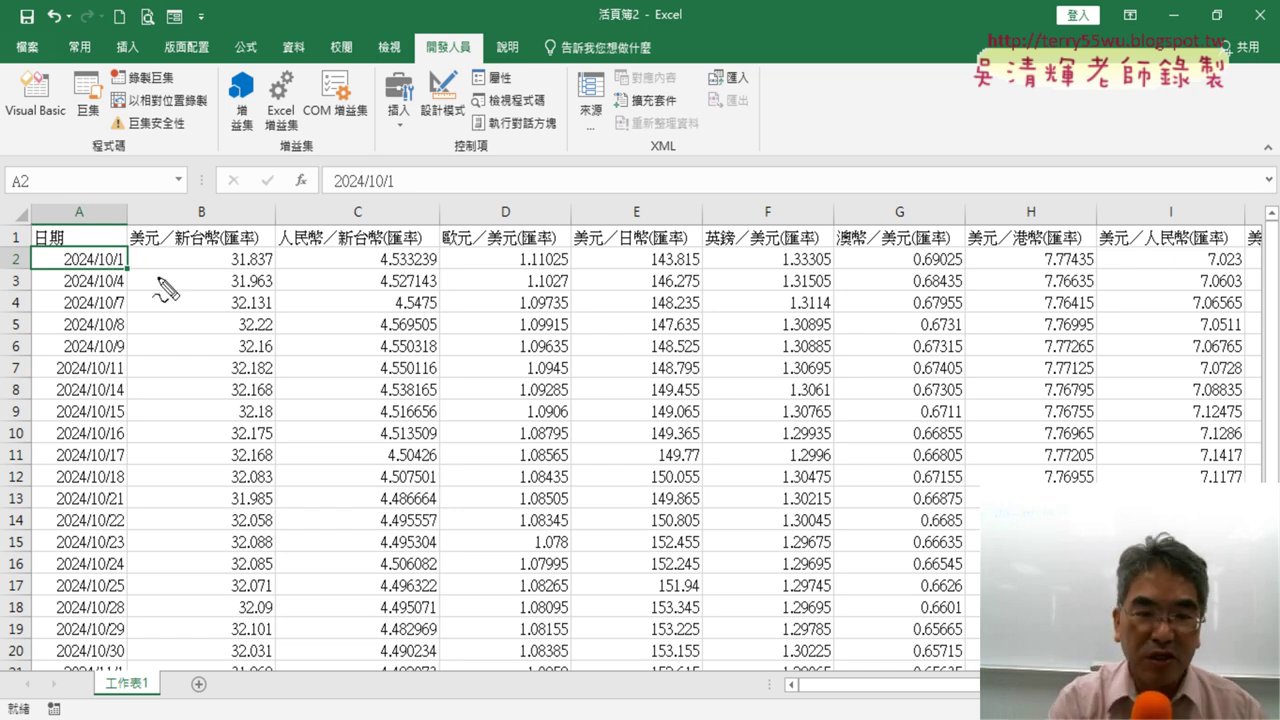
# - Annotate 1900/1/1 on screen with an arrow to A2, clear the ink, and undo the Date format
pyautogui.moveTo(205, 306); pyautogui.dragTo(228, 380)
pyautogui.moveTo(272, 313)
pyautogui.mouseDown()
pyautogui.moveTo(298, 329)
pyautogui.moveTo(292, 384)
pyautogui.mouseUp()
pyautogui.moveTo(340, 326); pyautogui.dragTo(393, 331)
pyautogui.moveTo(474, 290); pyautogui.dragTo(412, 420)
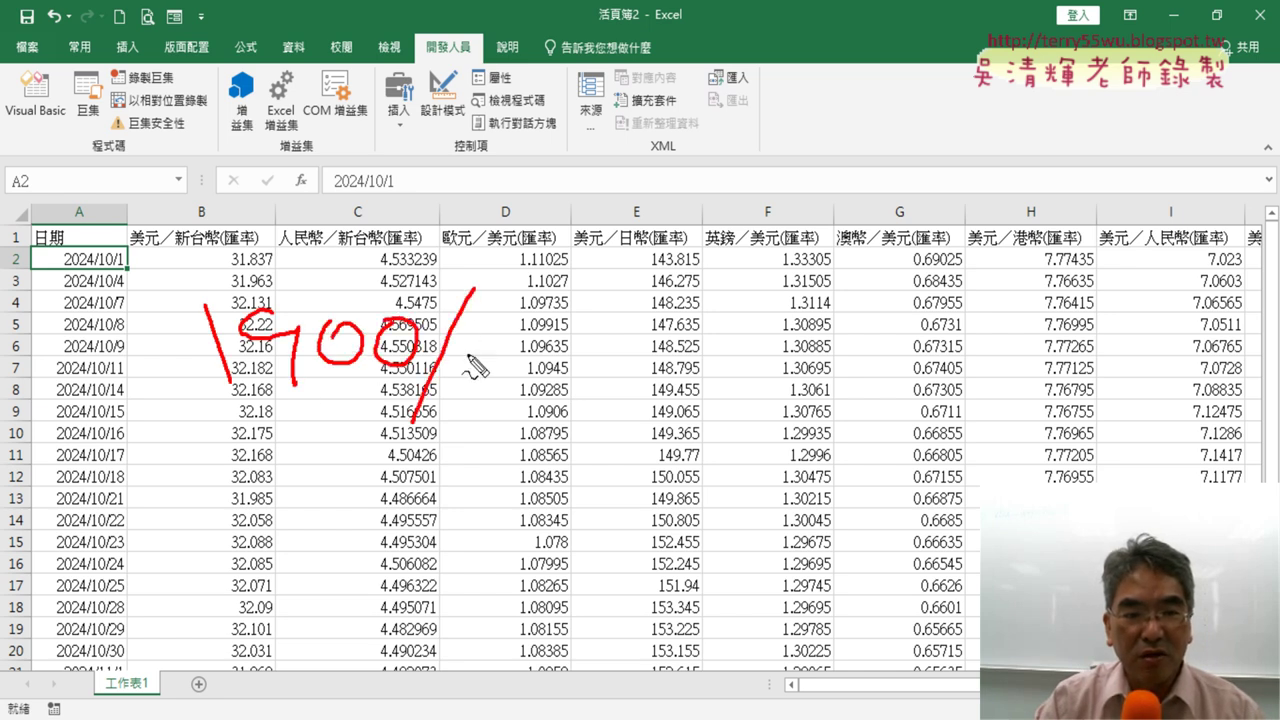
pyautogui.moveTo(490, 324); pyautogui.dragTo(486, 380)
pyautogui.moveTo(596, 265); pyautogui.dragTo(530, 428)
pyautogui.moveTo(632, 292); pyautogui.dragTo(627, 368)
pyautogui.moveTo(187, 419); pyautogui.dragTo(772, 416)
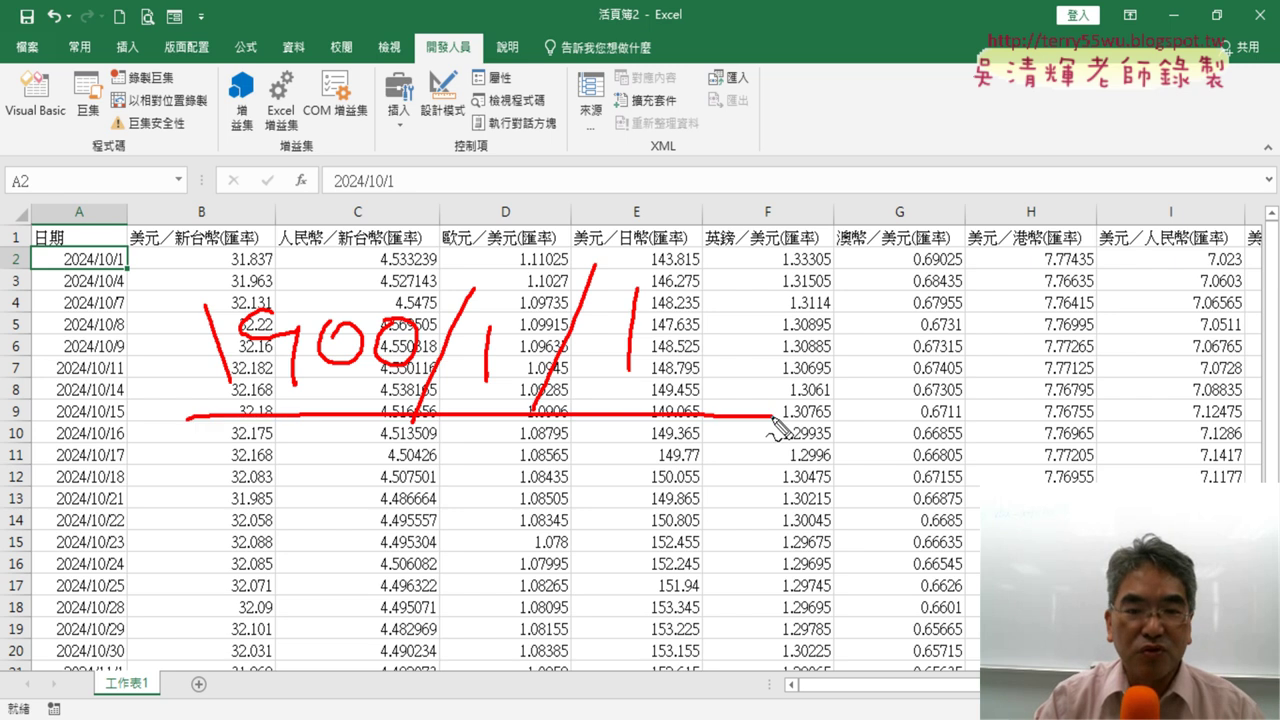
pyautogui.moveTo(226, 378)
pyautogui.mouseDown()
pyautogui.moveTo(122, 272)
pyautogui.moveTo(150, 277)
pyautogui.mouseUp()
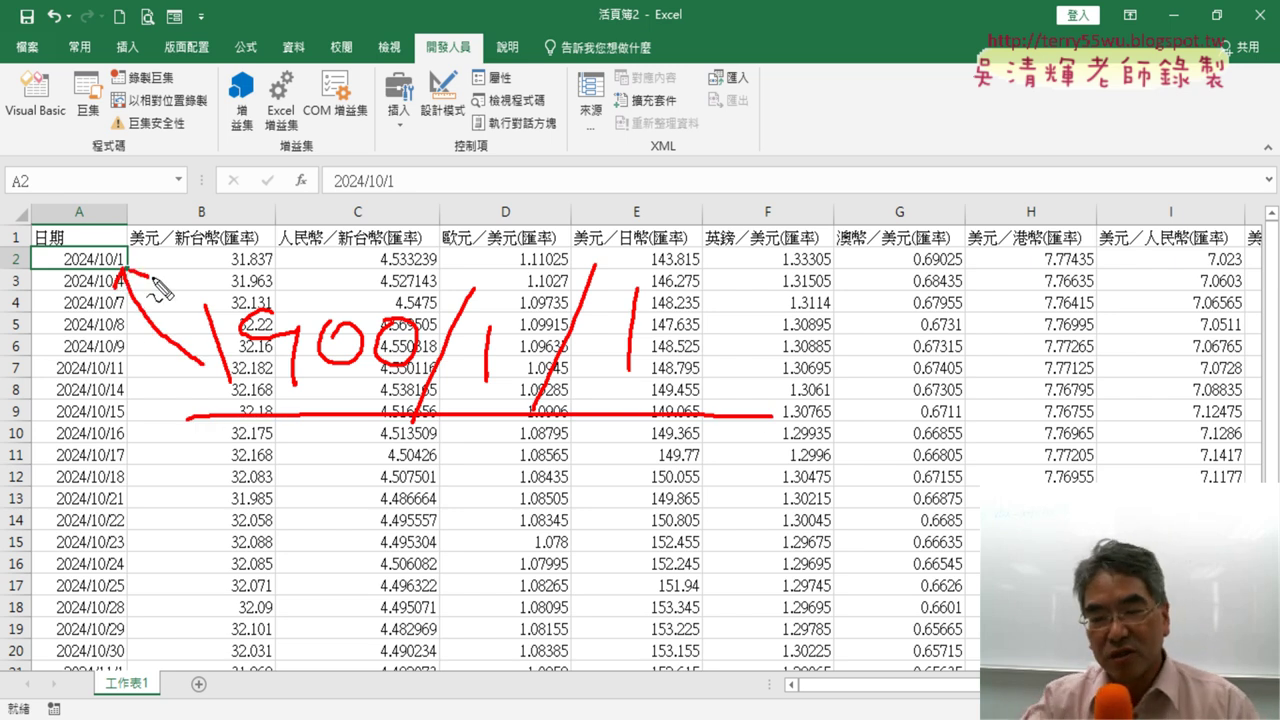
pyautogui.press('Escape')
pyautogui.hotkey('ctrl', 'z')
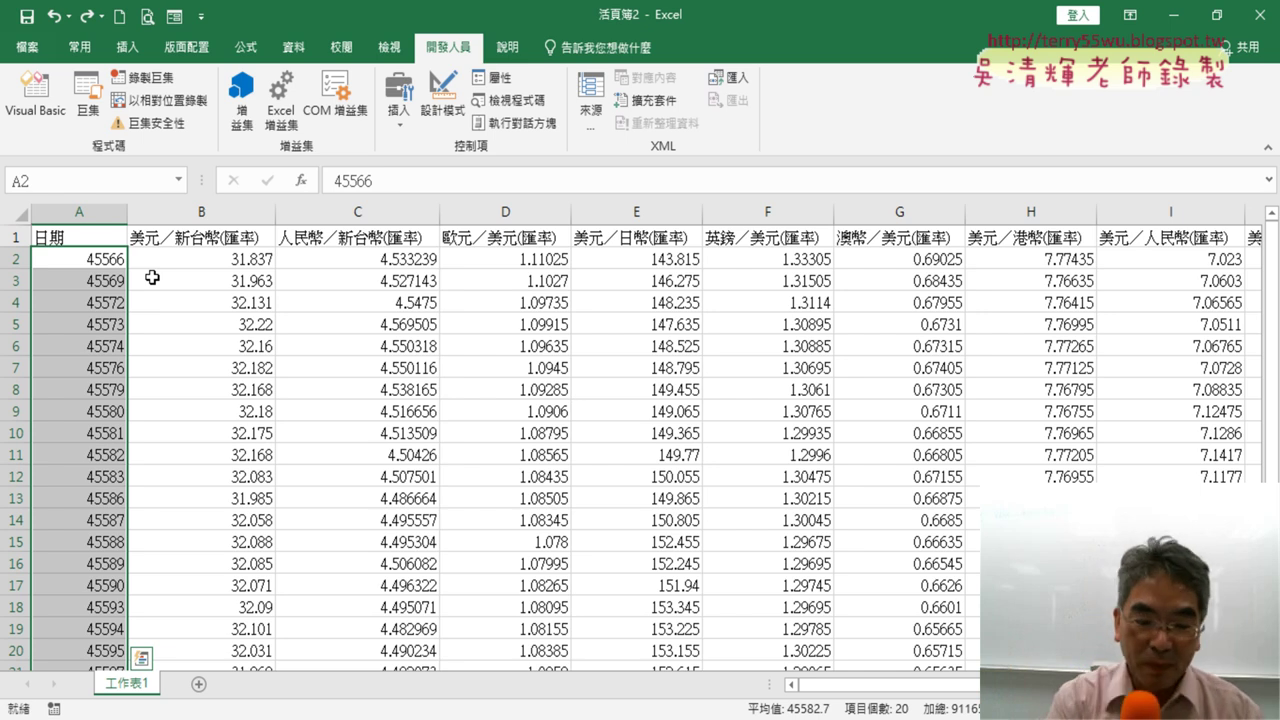
# - Run the Ctrl+Shift+A macro and check the dates' General value in Format Cells without changing it
pyautogui.hotkey('ctrl', 'shift', 'a')
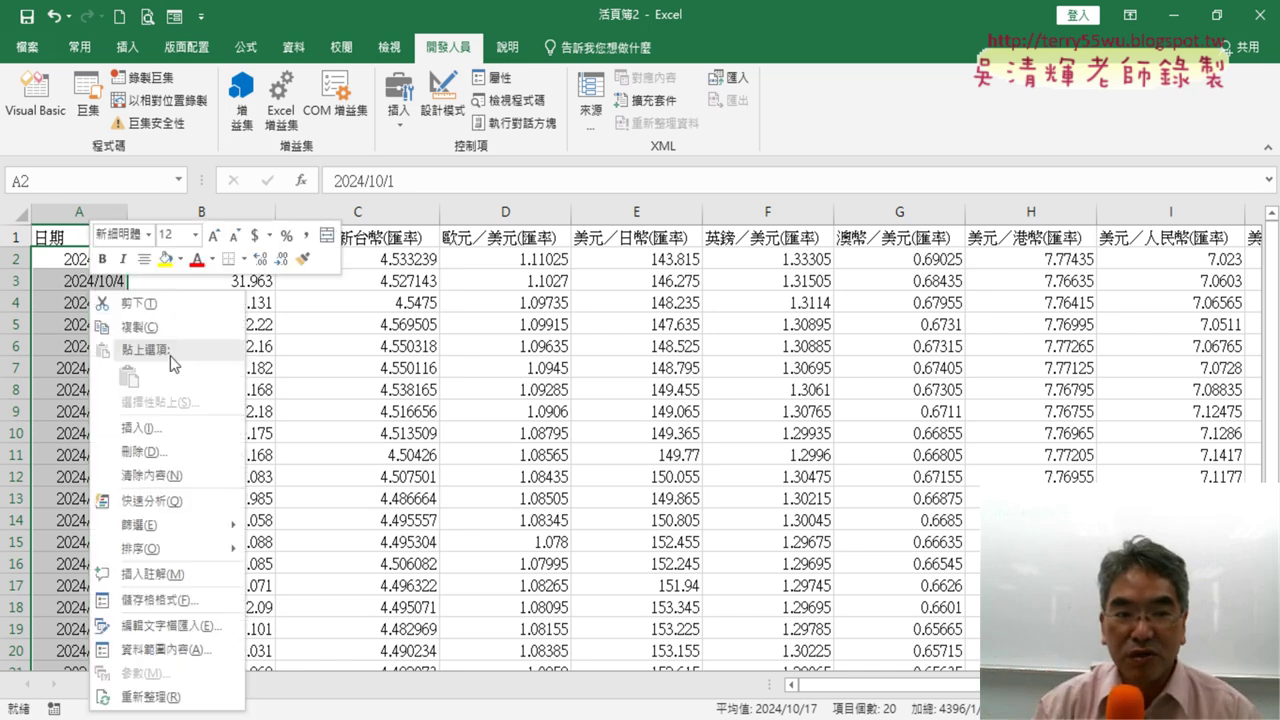
pyautogui.click(158, 600)
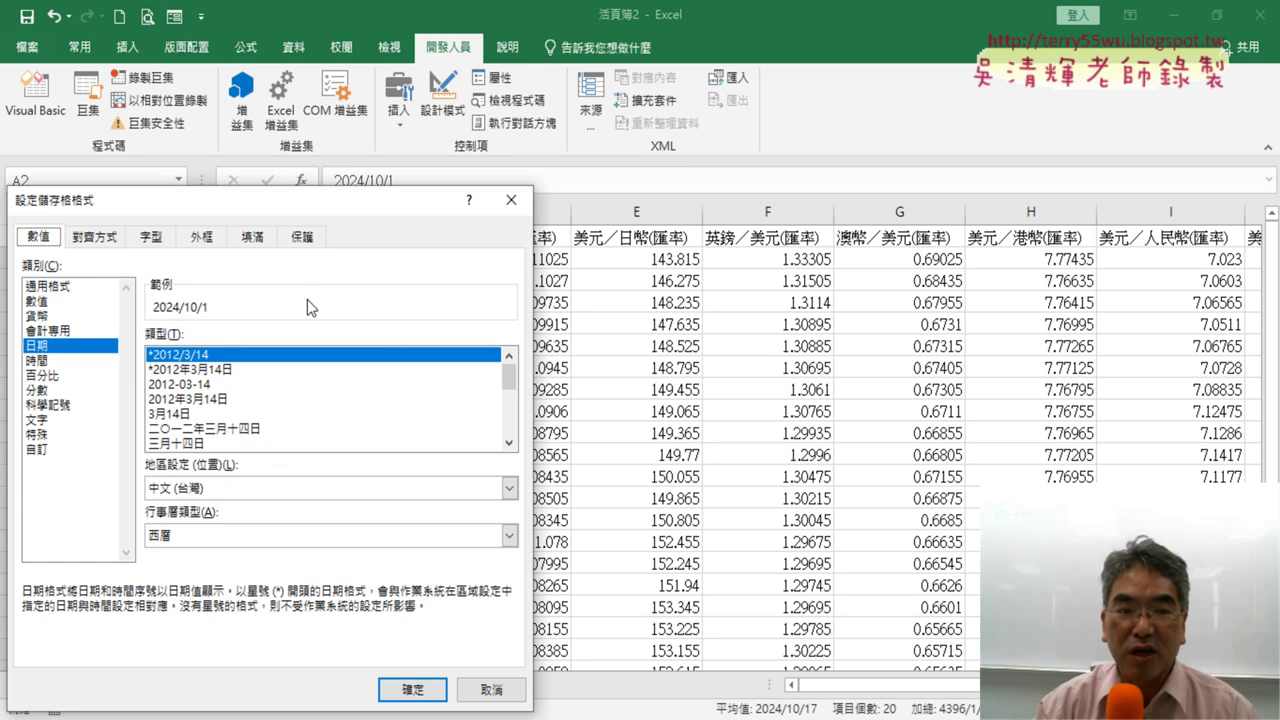
pyautogui.click(72, 287)
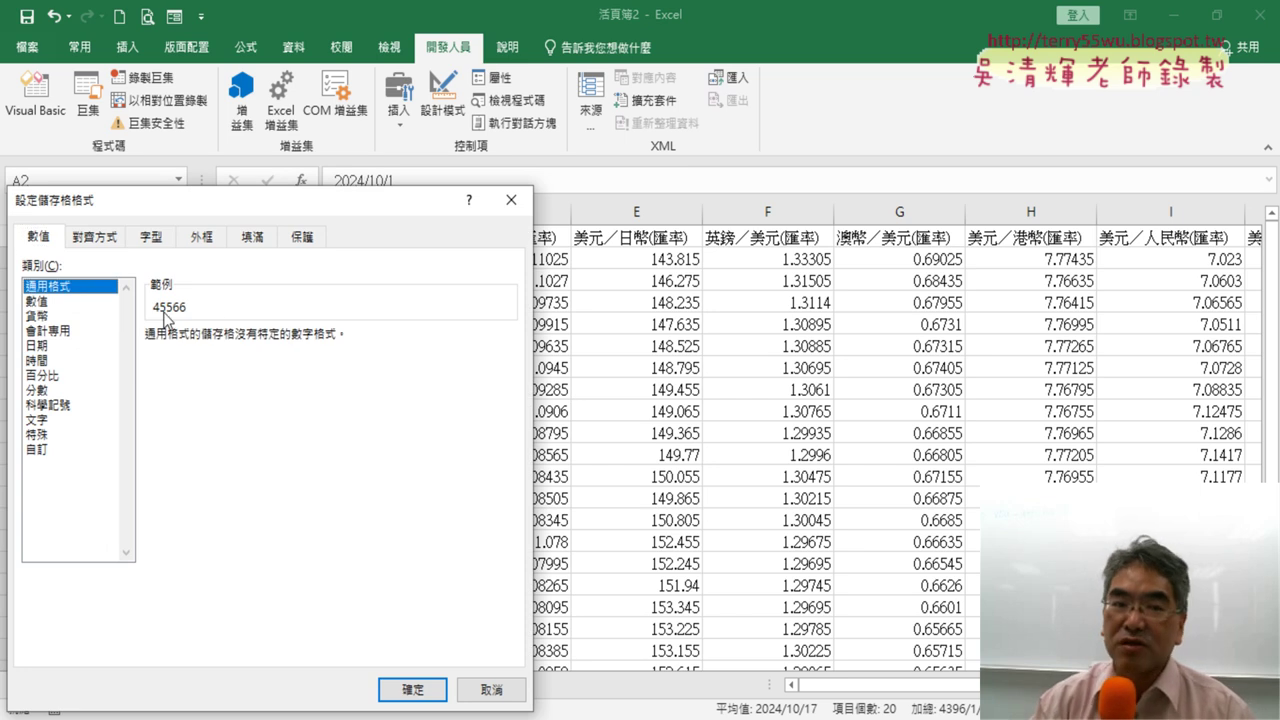
pyautogui.moveTo(290, 200); pyautogui.dragTo(635, 143)
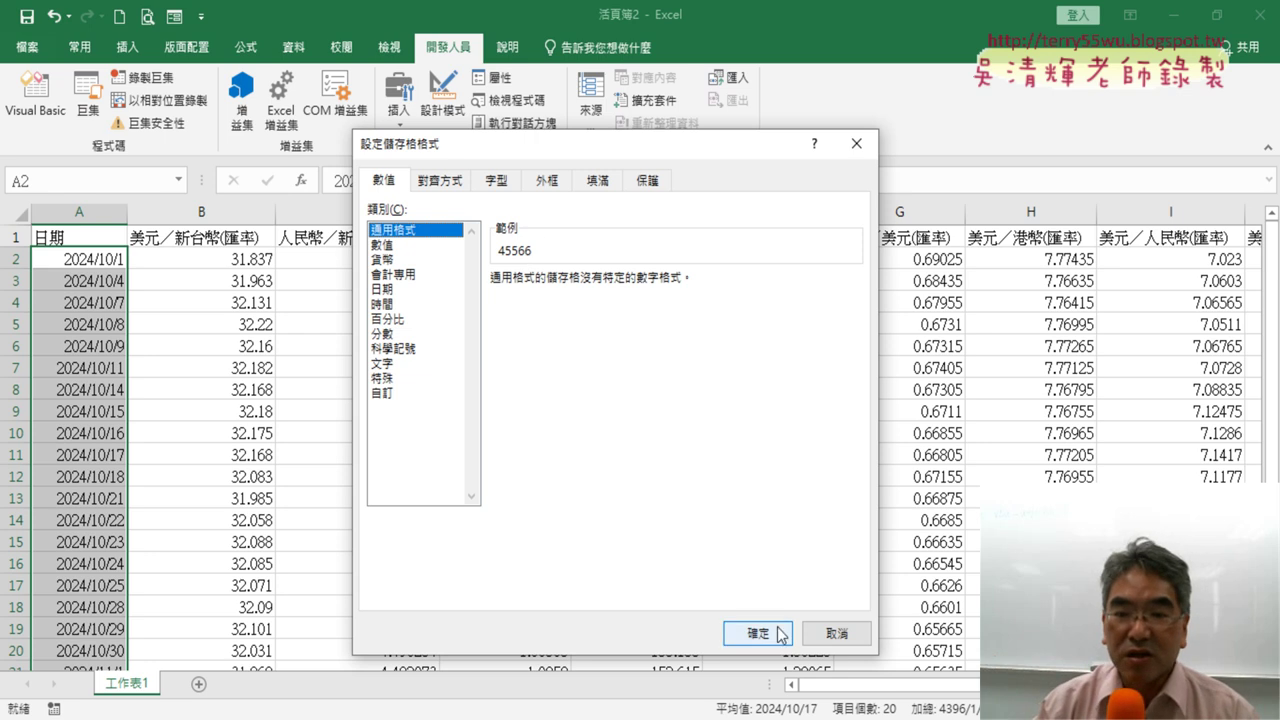
pyautogui.click(835, 632)
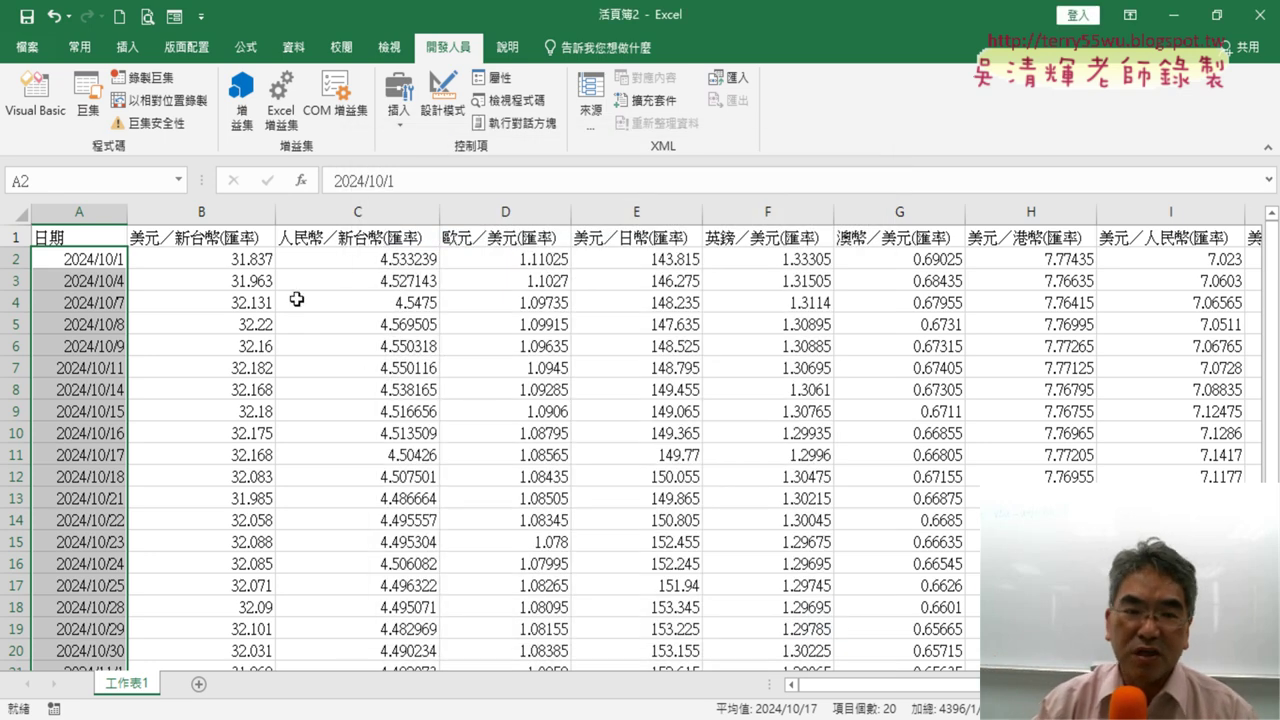
# - Copy the =DATE(...) formula from the lesson notes and select column B in Excel
pyautogui.hotkey('alt', 'Tab')
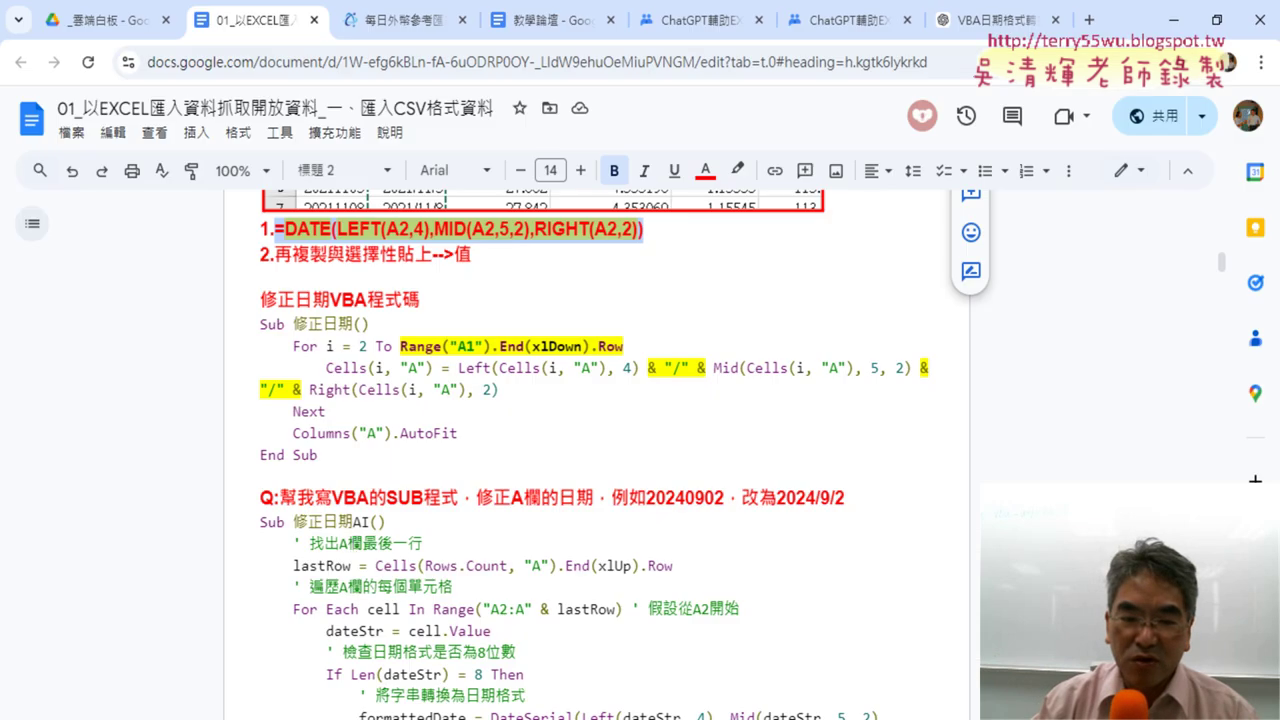
pyautogui.rightClick(431, 222)
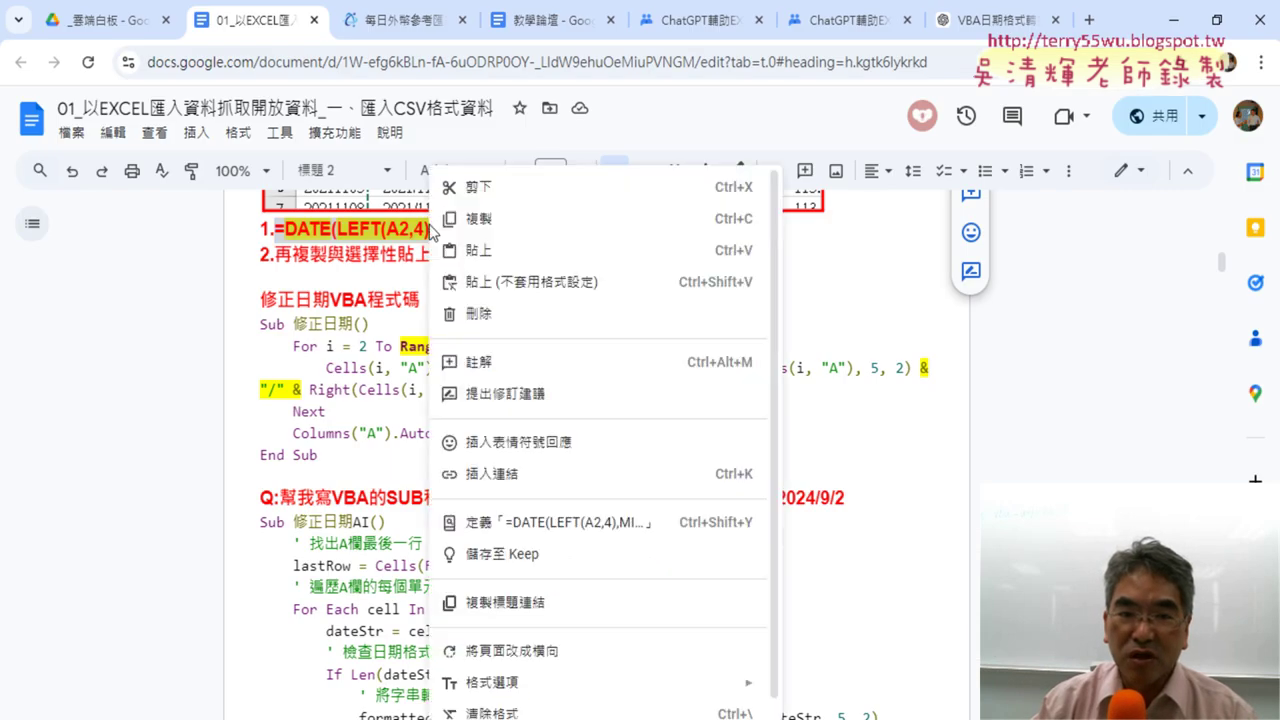
pyautogui.click(465, 218)
pyautogui.click(1174, 20)
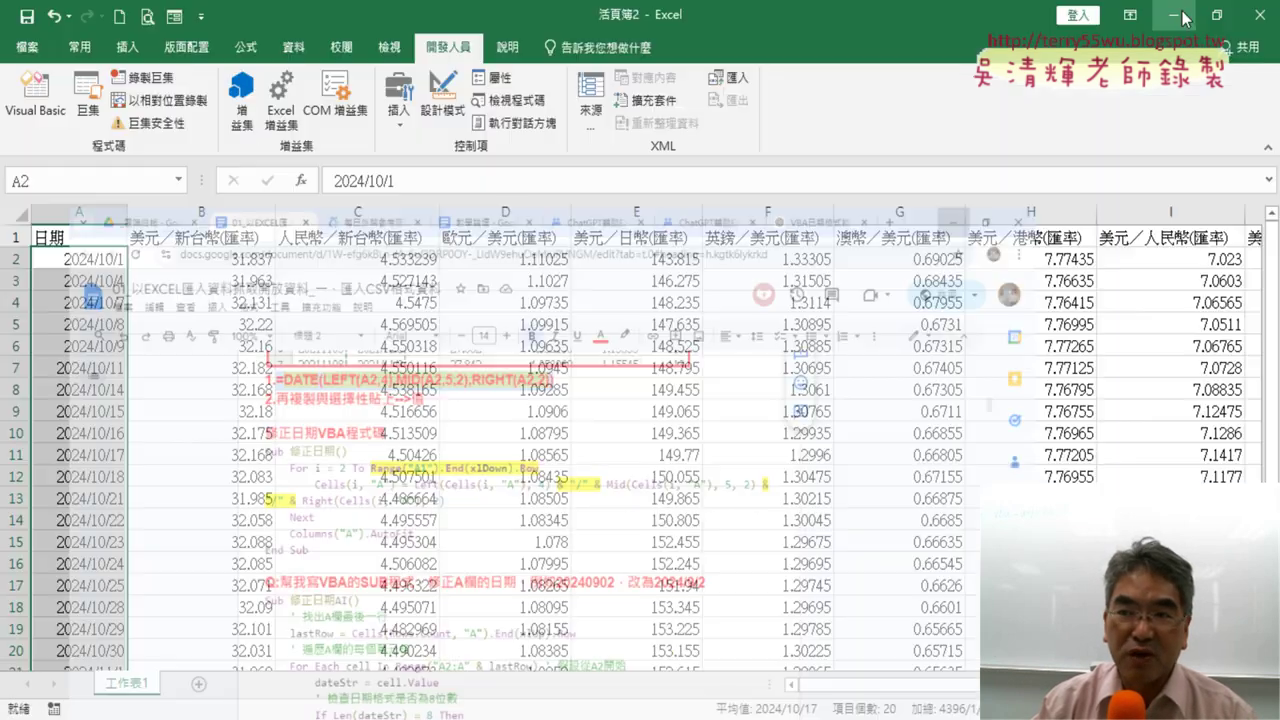
pyautogui.click(190, 217)
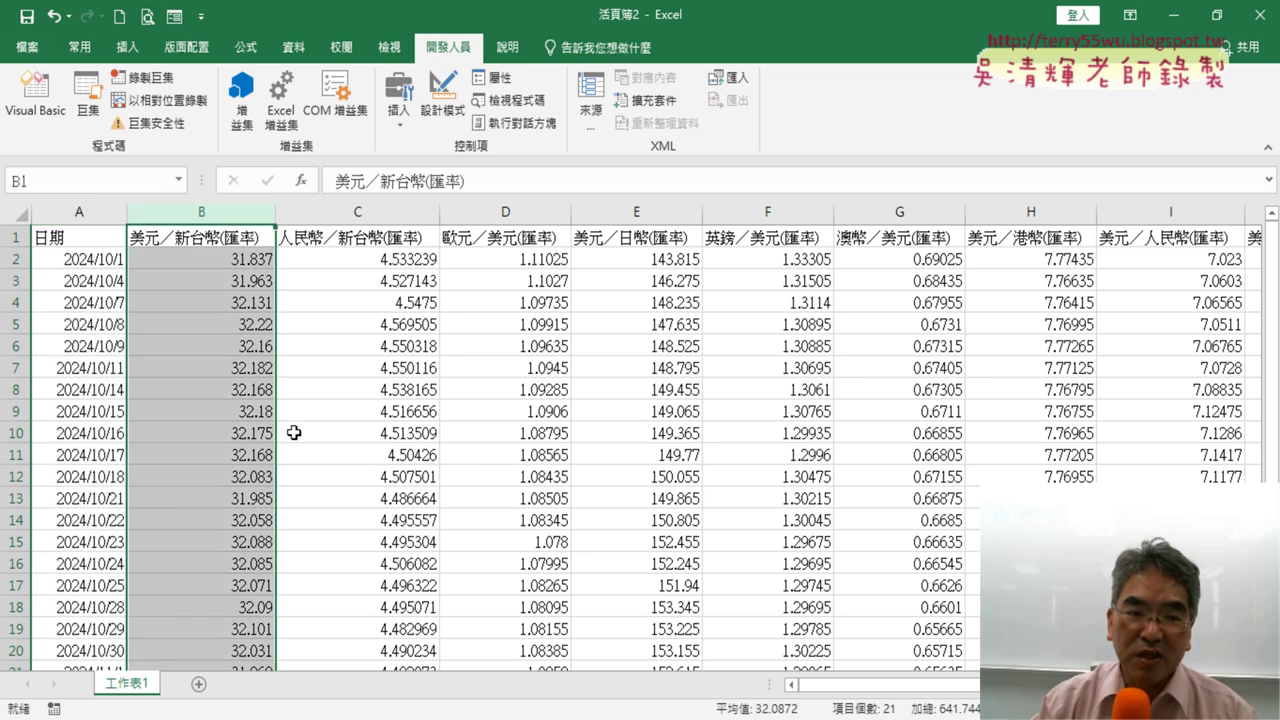
# - Step back with undo/redo to the raw 20241001 values with formula dates in column B
pyautogui.hotkey('ctrl', 'z')
pyautogui.hotkey('ctrl', 'y')
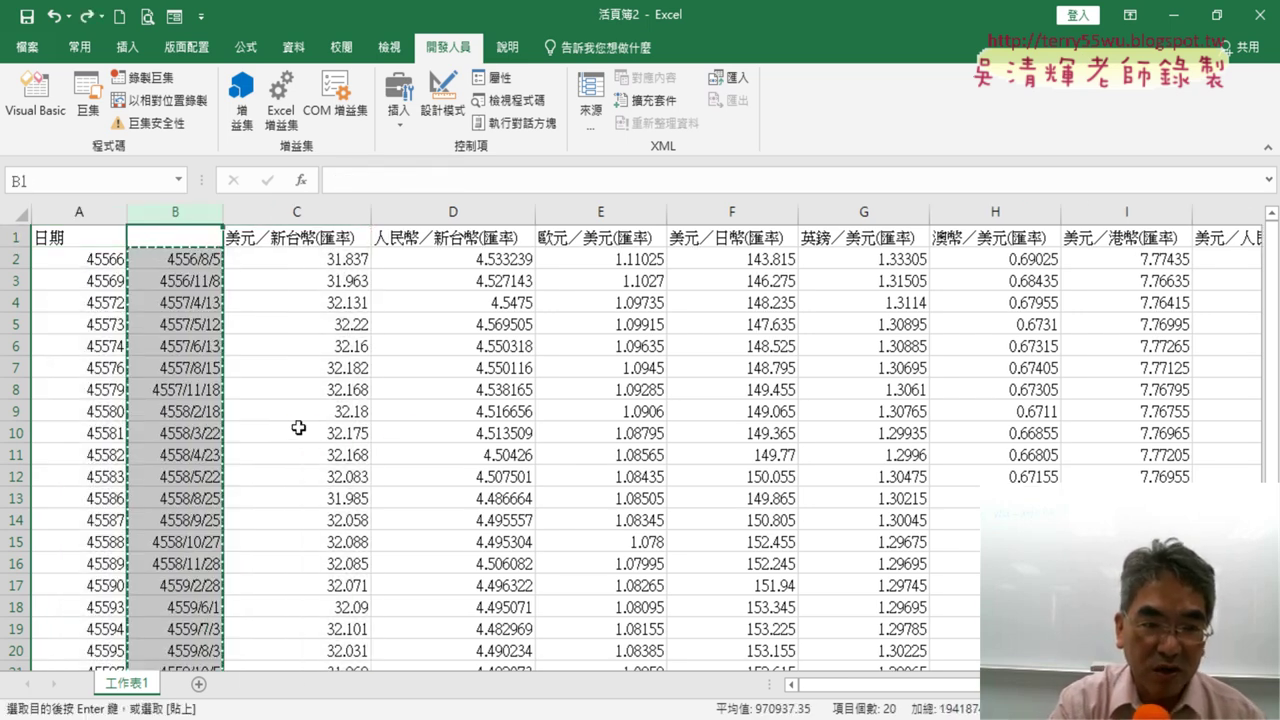
pyautogui.hotkey('ctrl', 'y')
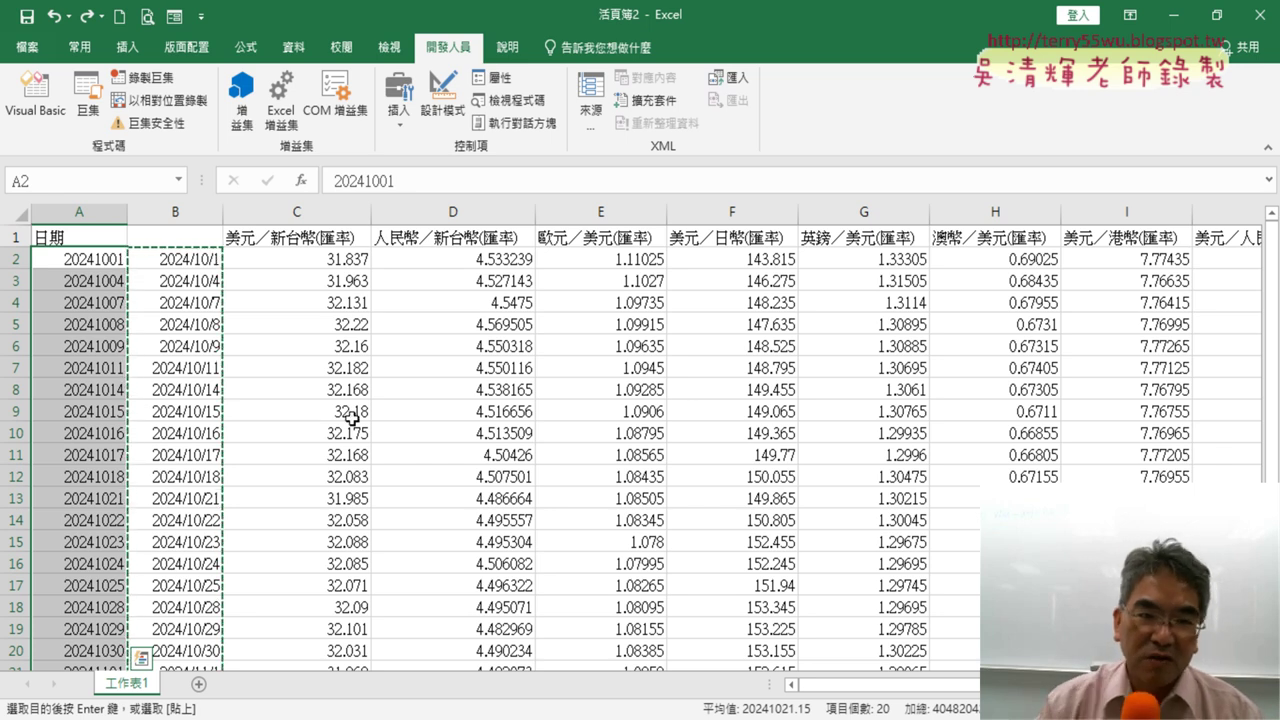
# - Rewrite B2's formula as LEFT(A2,4)&"/"&MID(A2,5,2)&"/"&RIGHT(A2,2), removing DATE(
pyautogui.click(200, 262)
pyautogui.moveTo(342, 181); pyautogui.dragTo(381, 181)
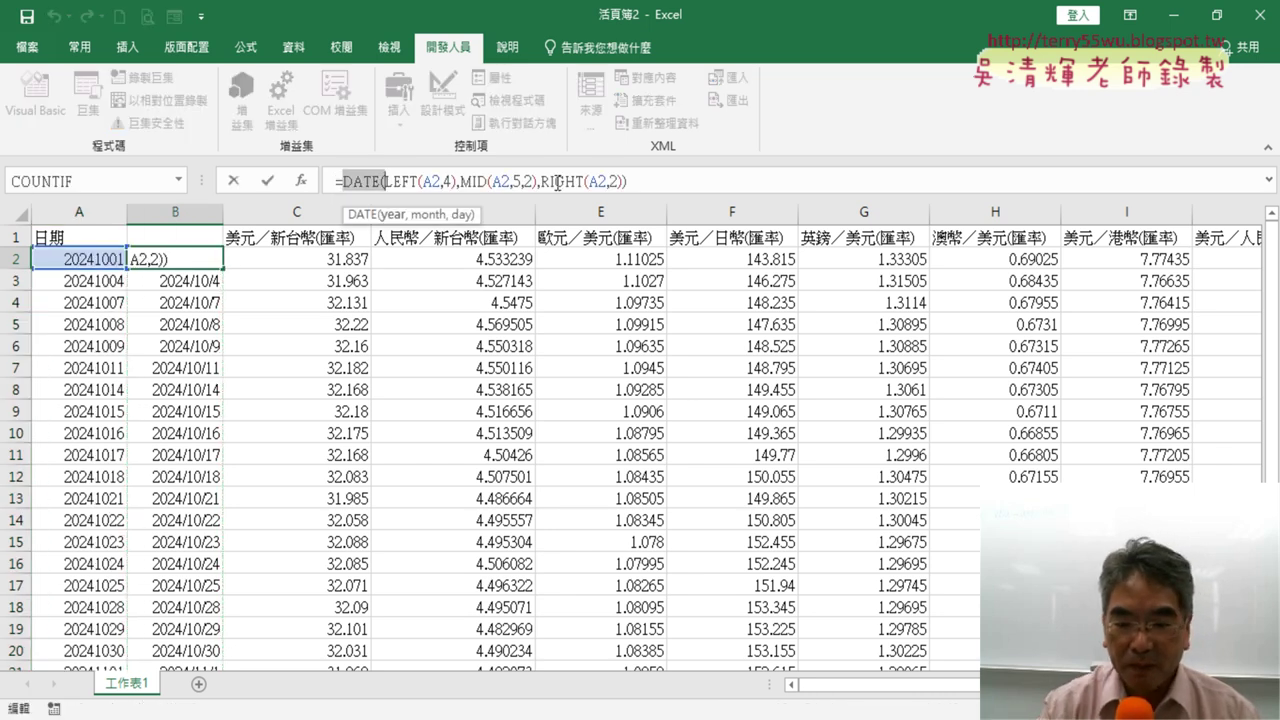
pyautogui.press('Delete')
pyautogui.press('Delete')
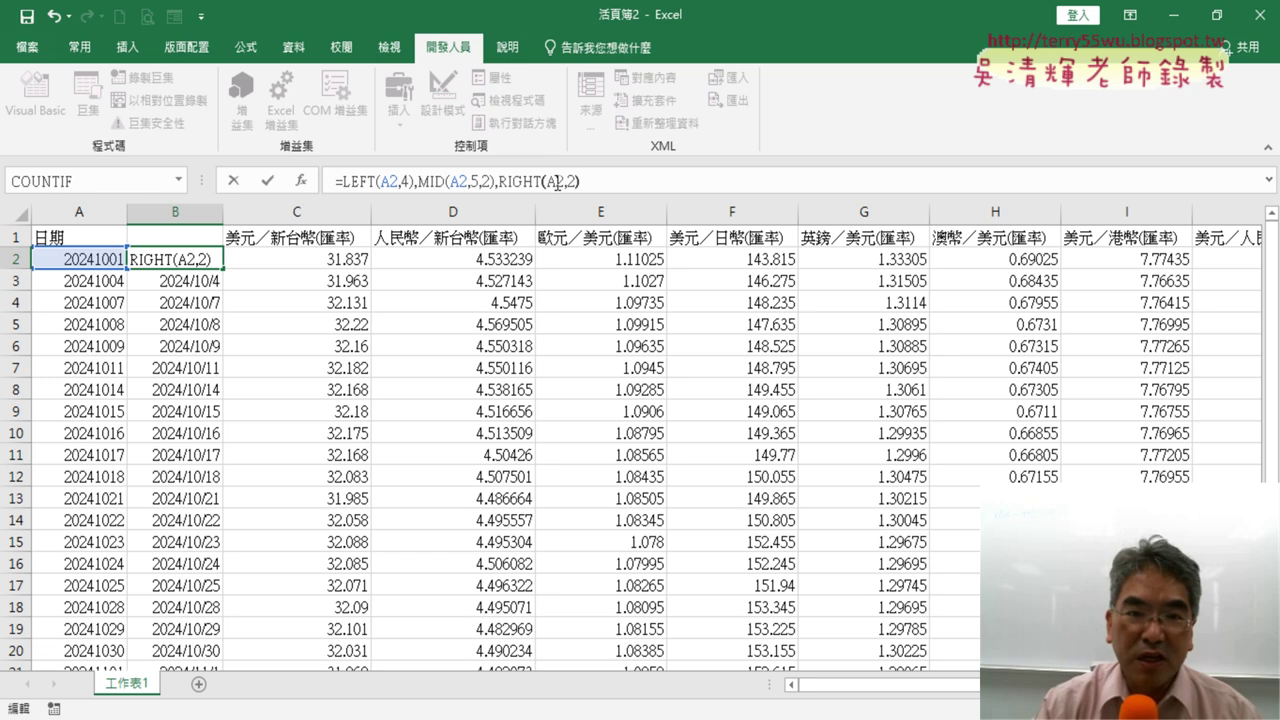
pyautogui.press('Left')
pyautogui.press('Left')
pyautogui.press('Left')
pyautogui.press('Delete')
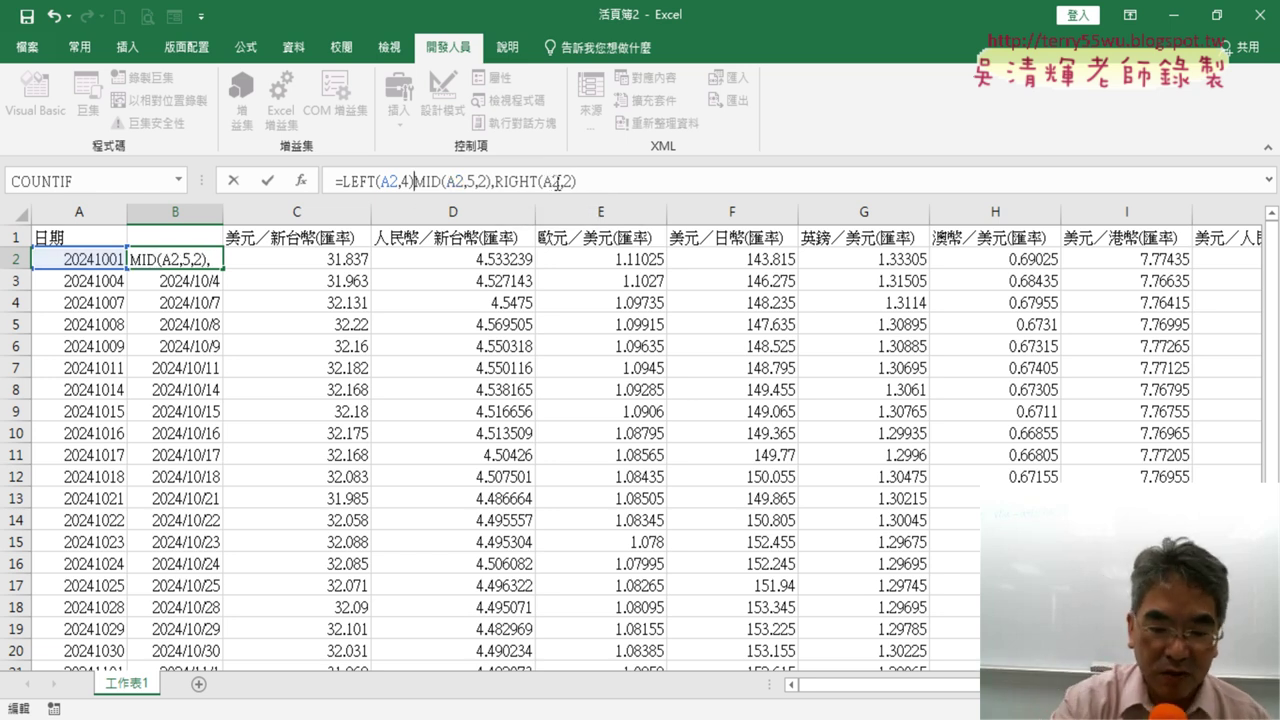
pyautogui.write('&&')
pyautogui.press('Left')
pyautogui.write('"')
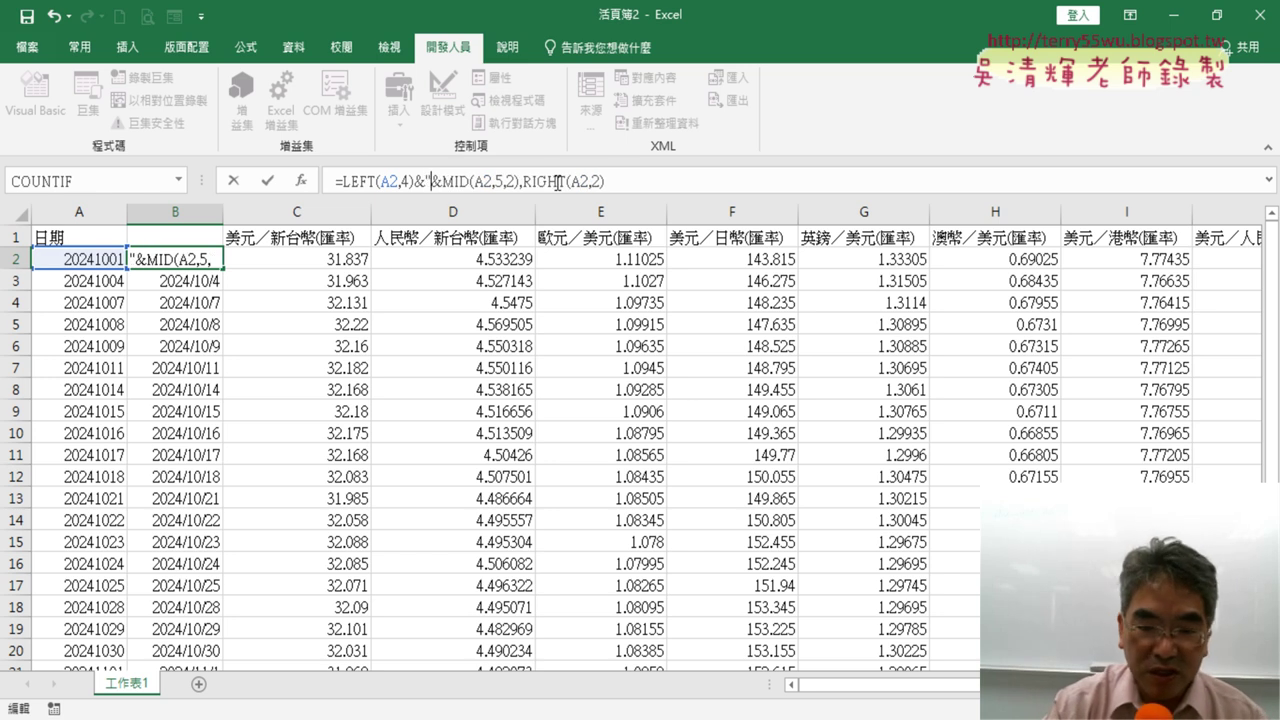
pyautogui.write('"')
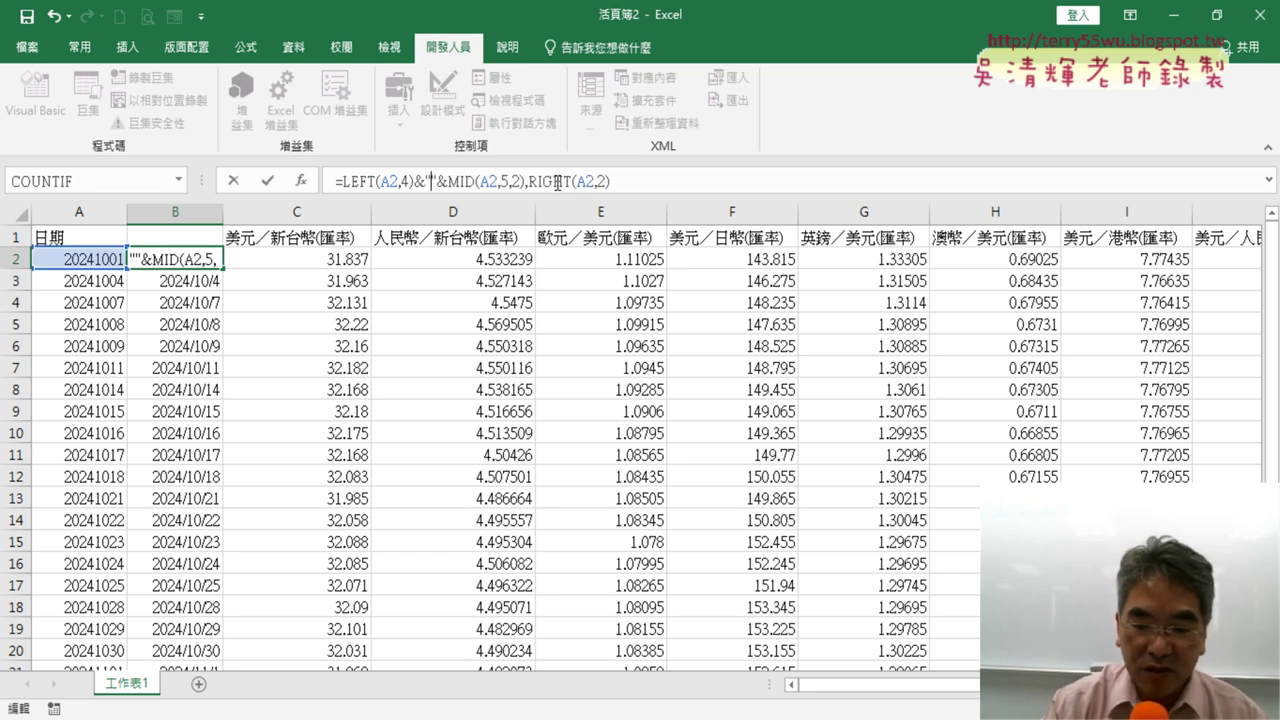
pyautogui.write('/')
pyautogui.press('Left')
pyautogui.press('Left')
pyautogui.press('Left')
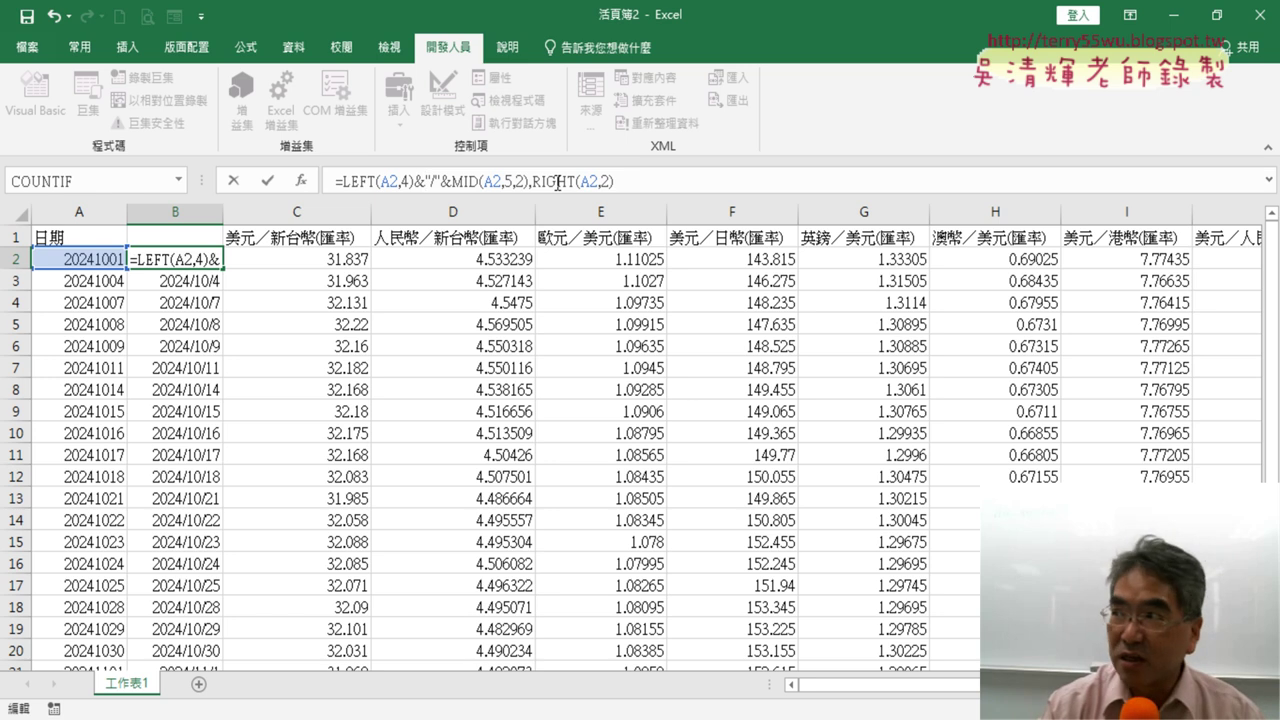
pyautogui.hotkey('shift', 'Right')
pyautogui.hotkey('shift', 'Right')
pyautogui.hotkey('shift', 'Right')
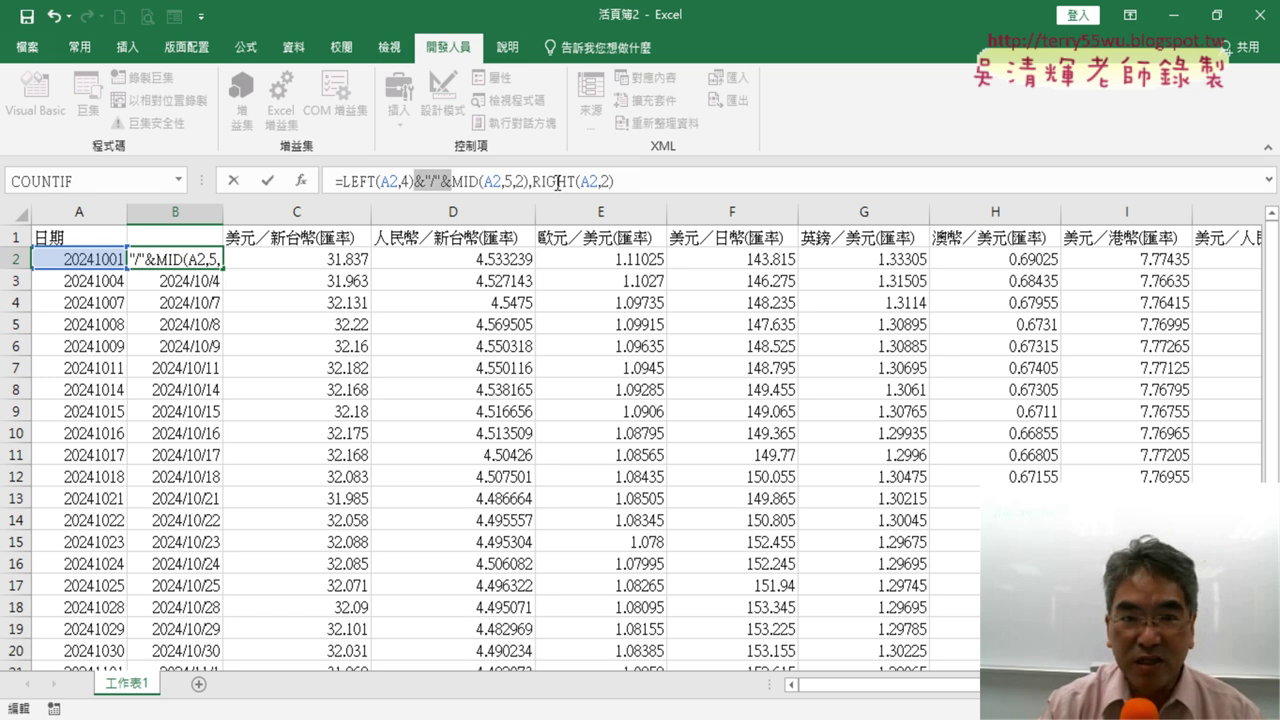
pyautogui.click(531, 181)
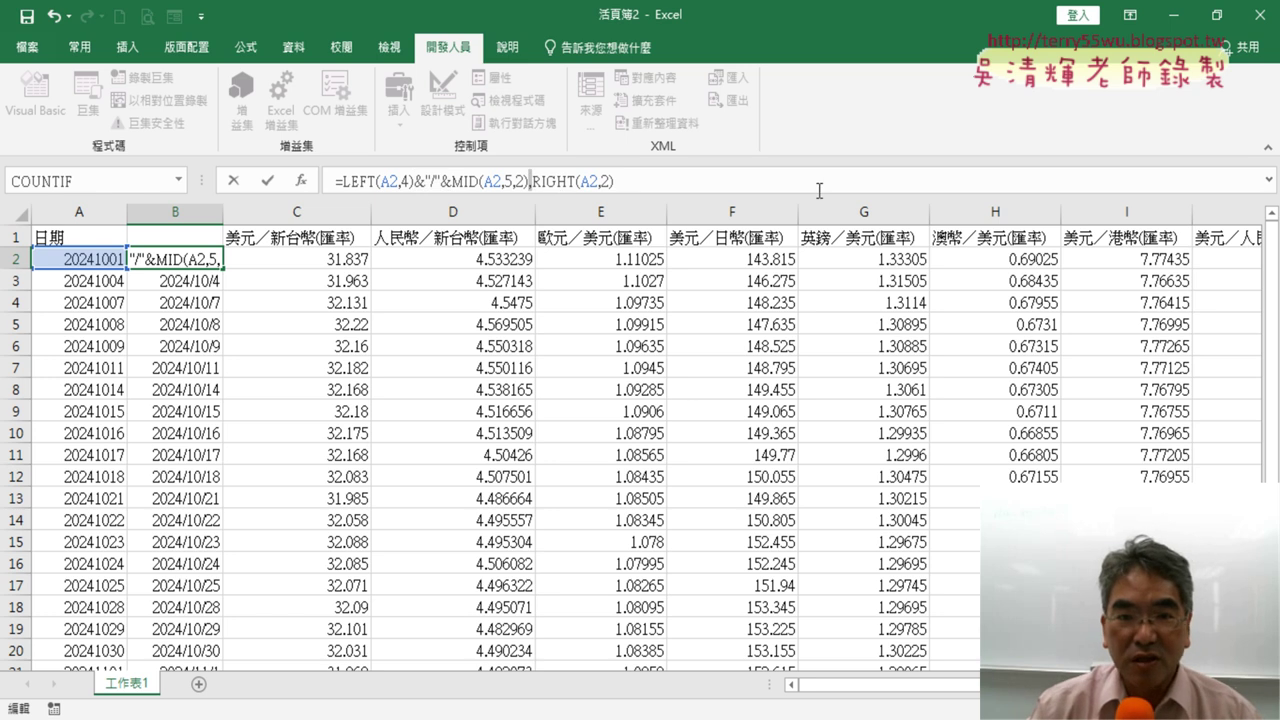
pyautogui.hotkey('ctrl', 'v')
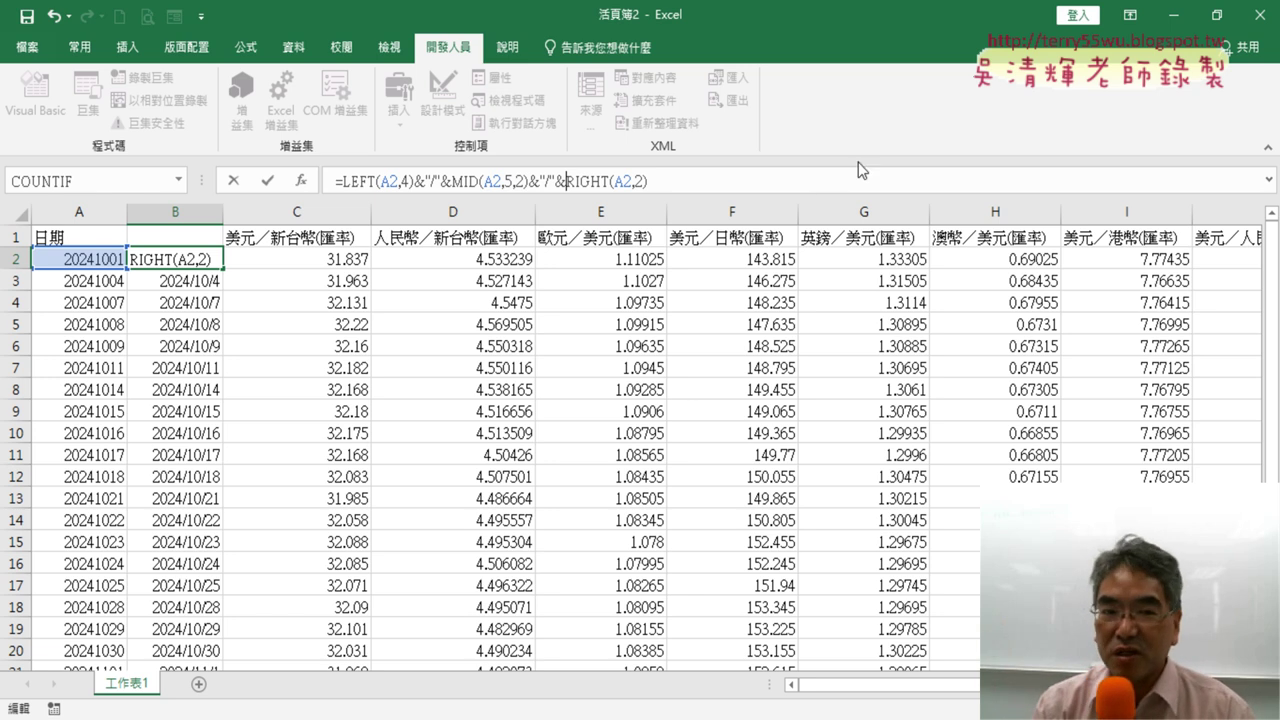
# - Commit the slash-joined formula in B2, fill it down column B, and copy the column
pyautogui.click(267, 181)
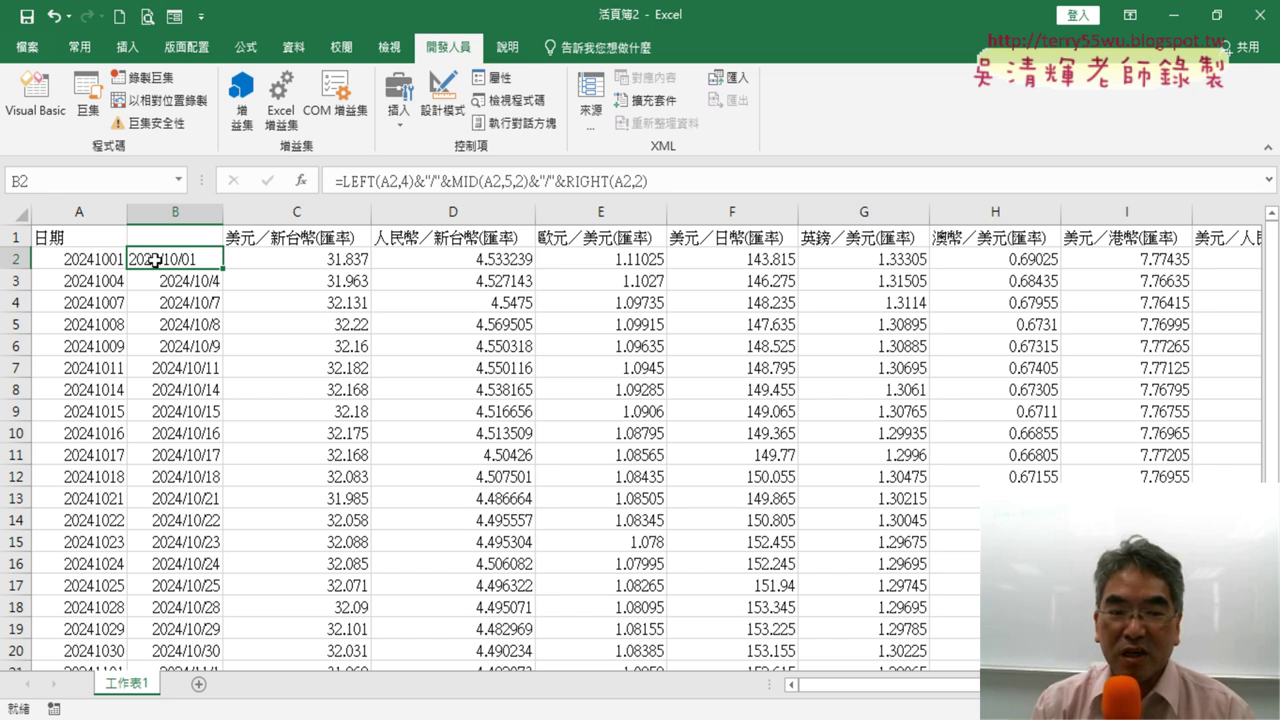
pyautogui.doubleClick(224, 271)
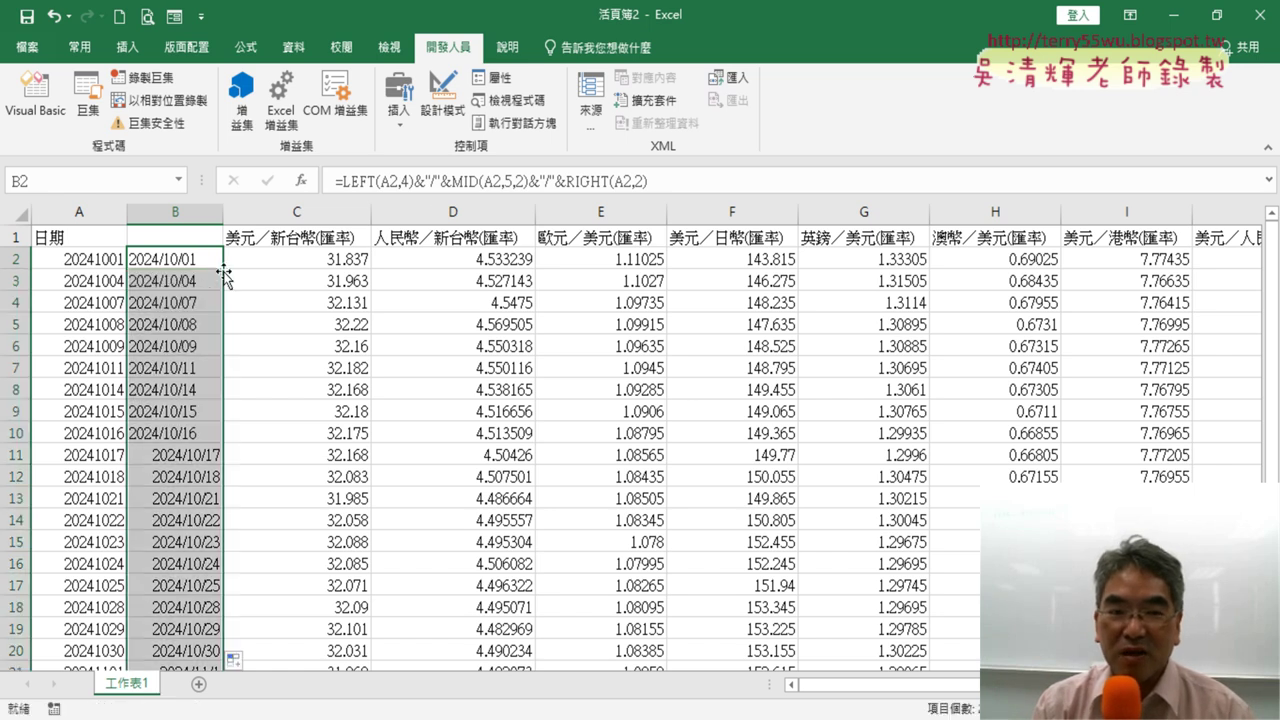
pyautogui.rightClick(179, 259)
pyautogui.click(215, 295)
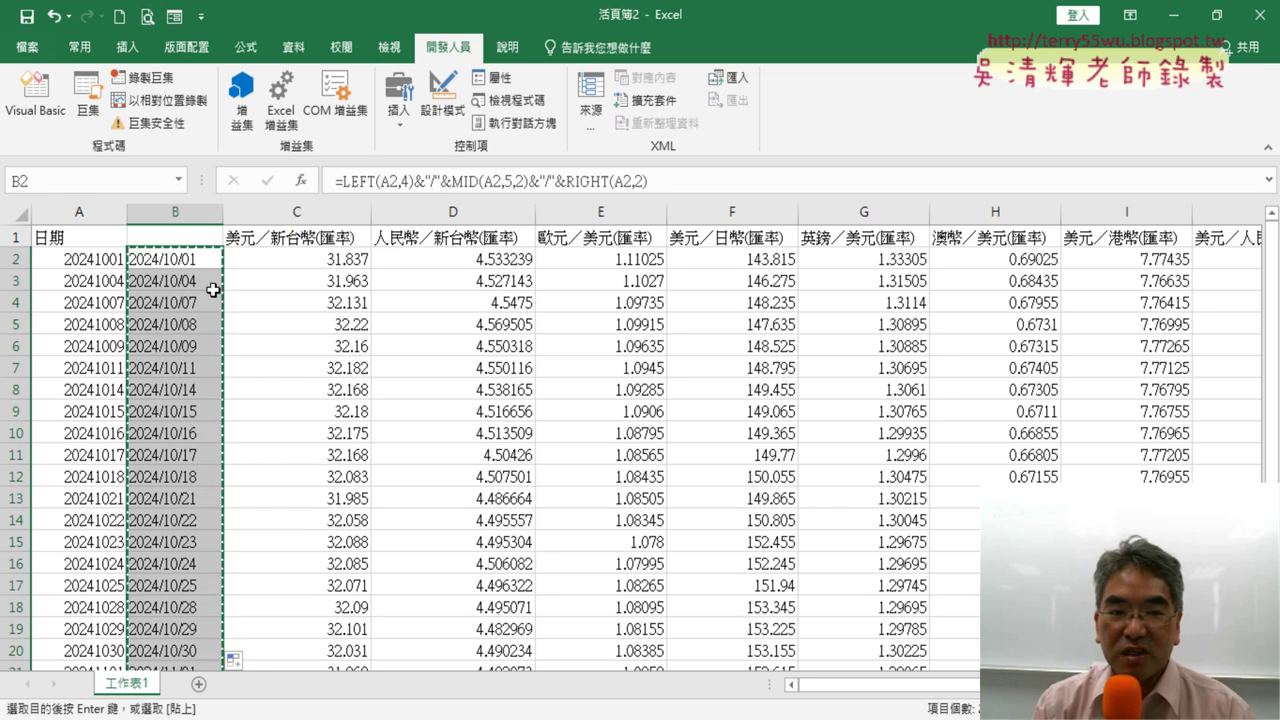
# - Paste the copied dates into column A as values only
pyautogui.rightClick(100, 260)
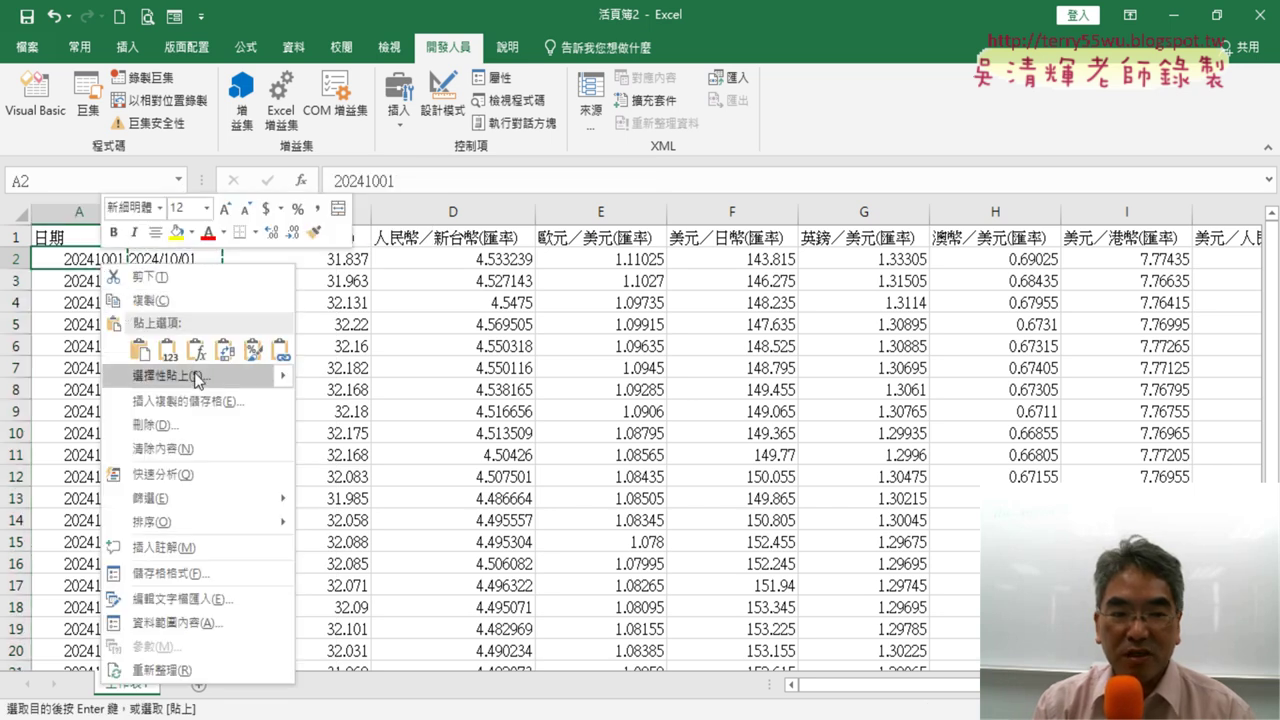
pyautogui.moveTo(283, 381)
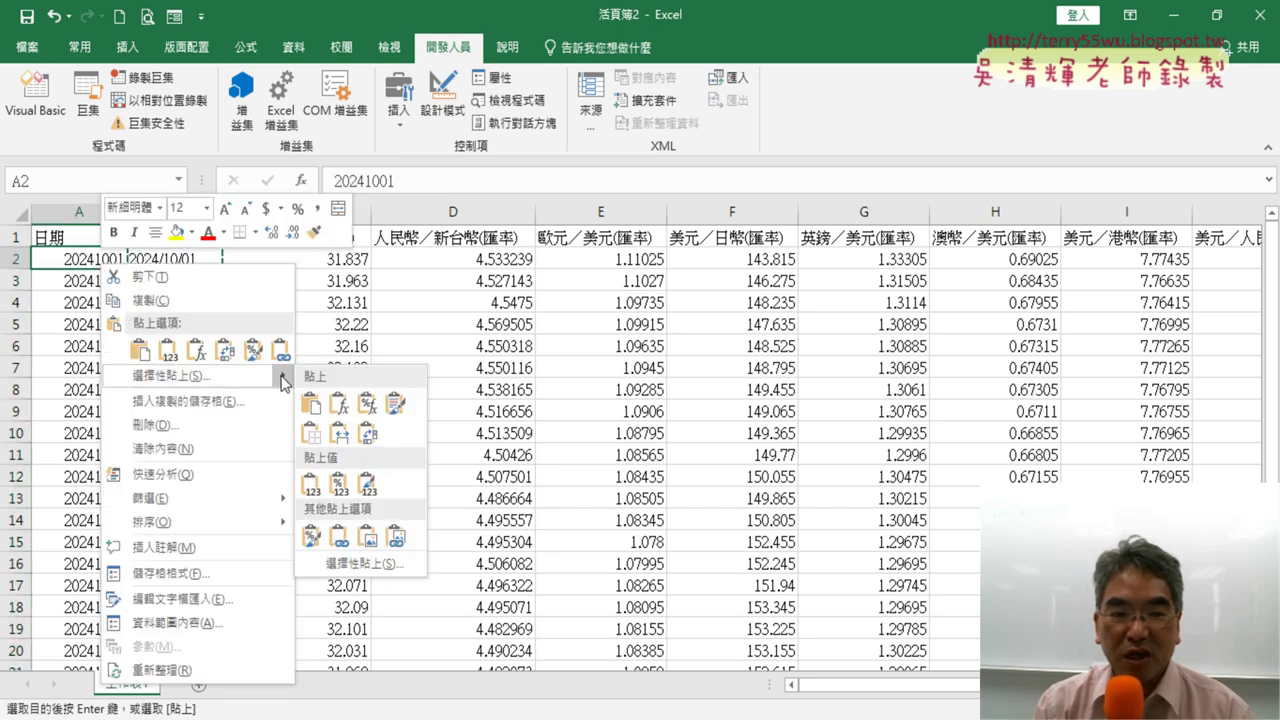
pyautogui.click(368, 563)
pyautogui.click(245, 447)
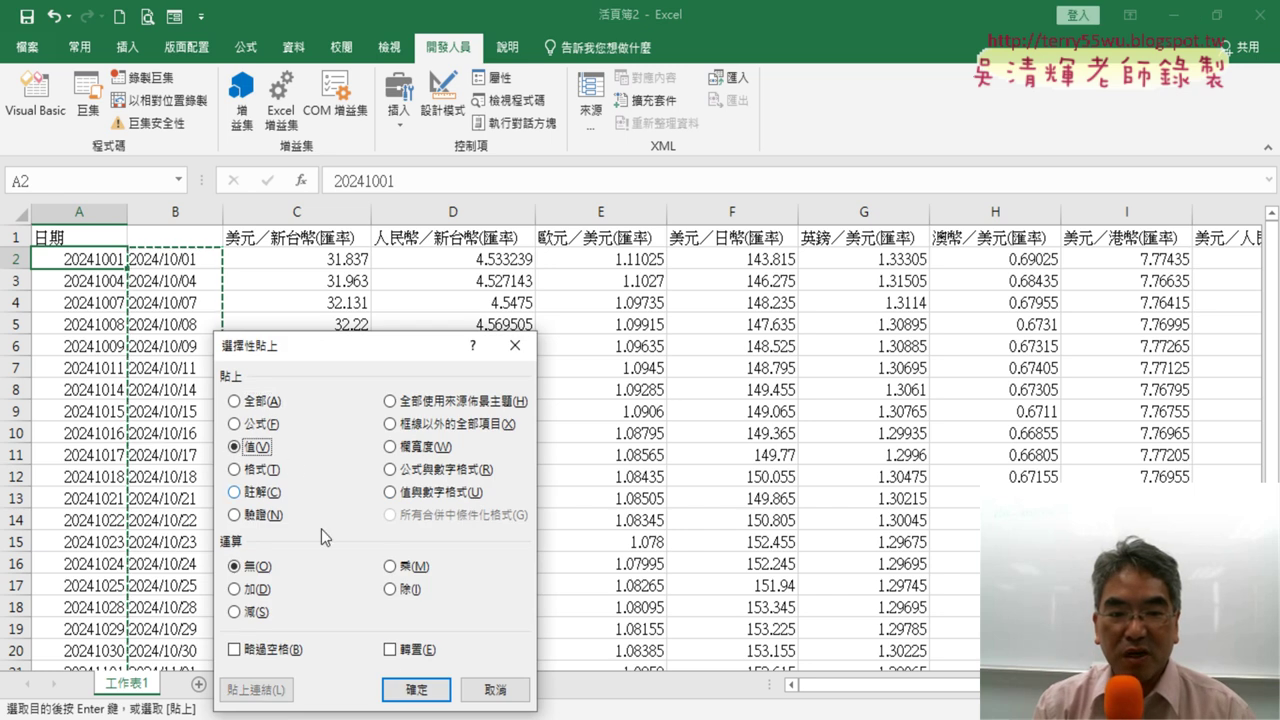
pyautogui.click(416, 689)
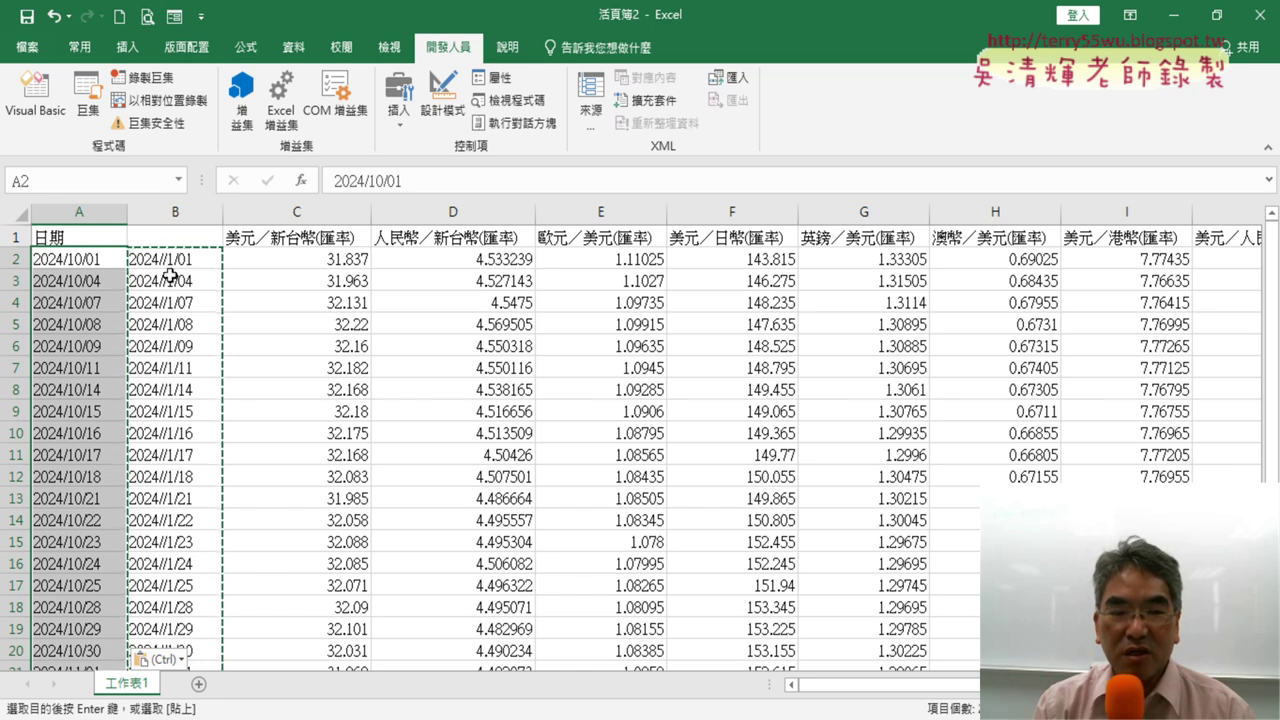
# - Delete helper column B and select the first dates in column A
pyautogui.click(172, 214)
pyautogui.rightClick(172, 216)
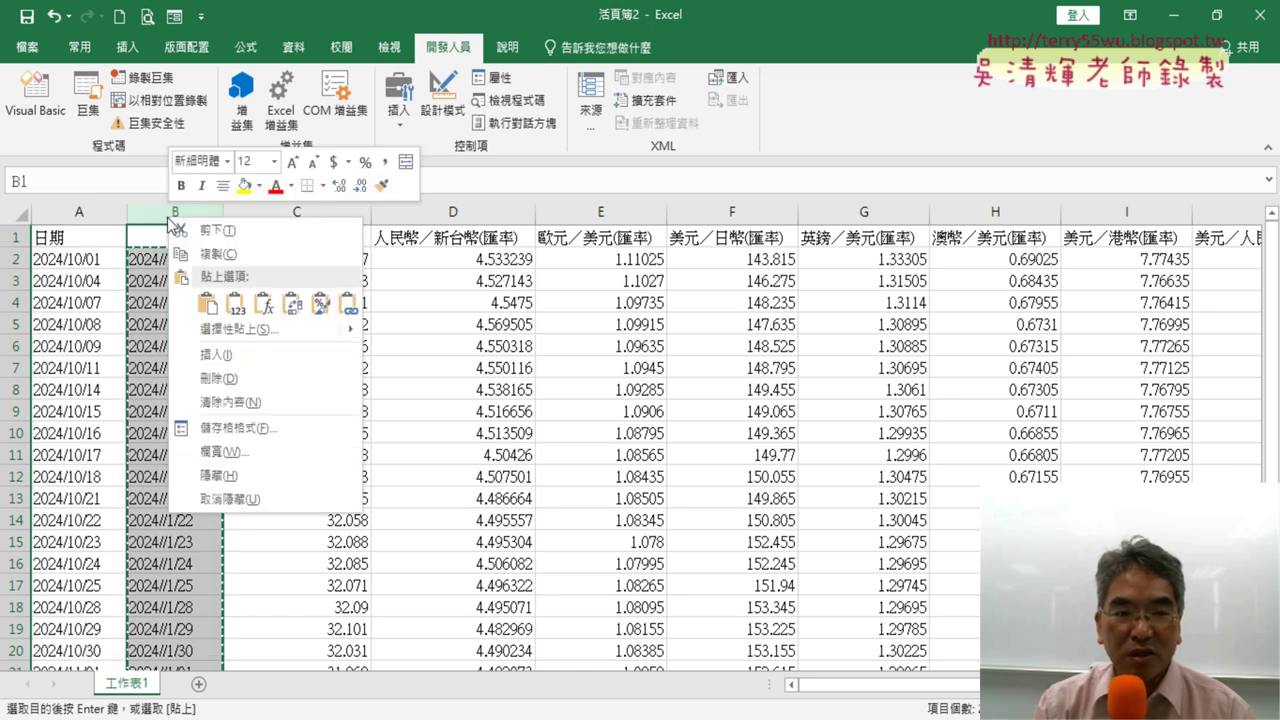
pyautogui.click(216, 378)
pyautogui.moveTo(92, 260); pyautogui.dragTo(92, 281)
pyautogui.rightClick(92, 260)
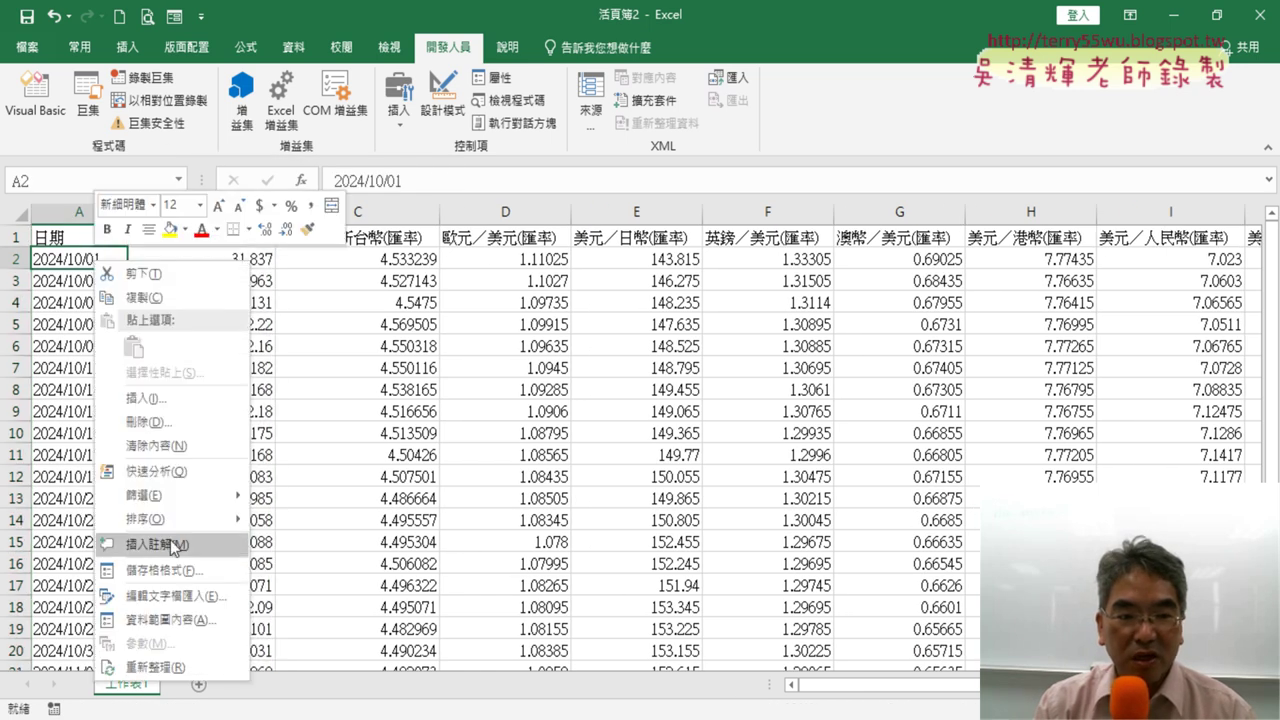
# - Apply the 日期 (Date) number format to the selected column A cells
pyautogui.click(189, 581)
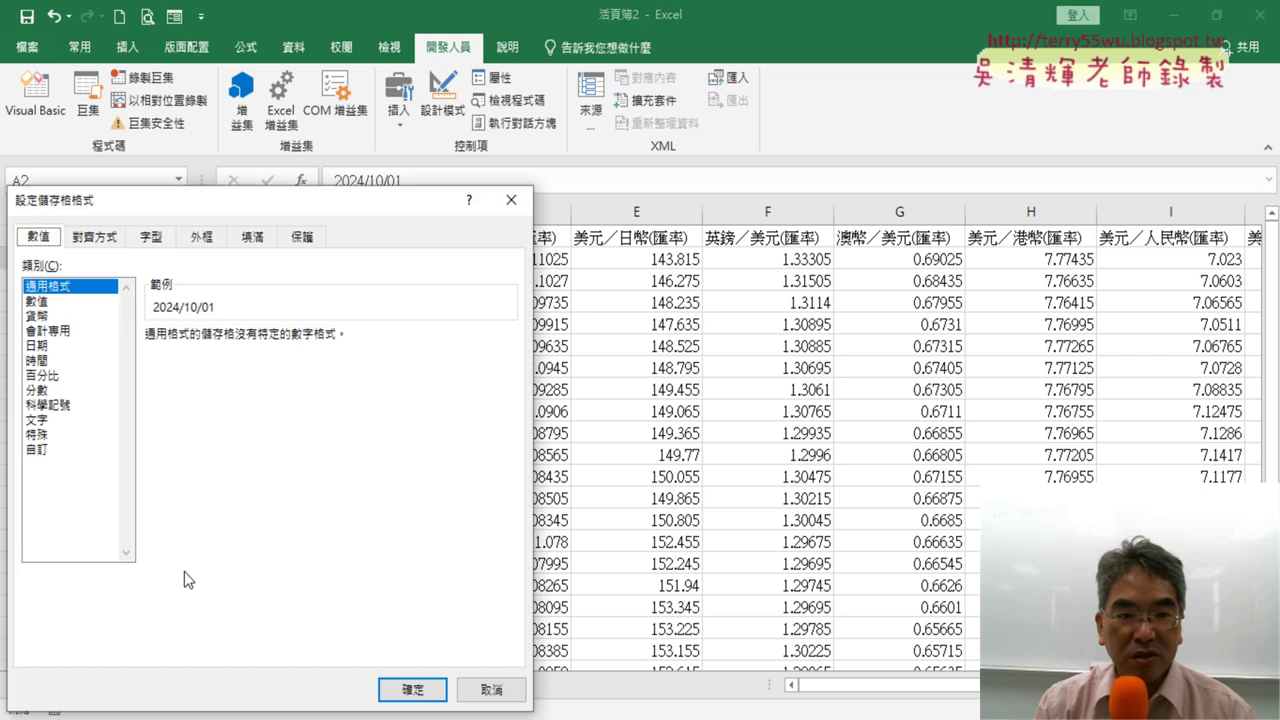
pyautogui.moveTo(209, 211); pyautogui.dragTo(531, 181)
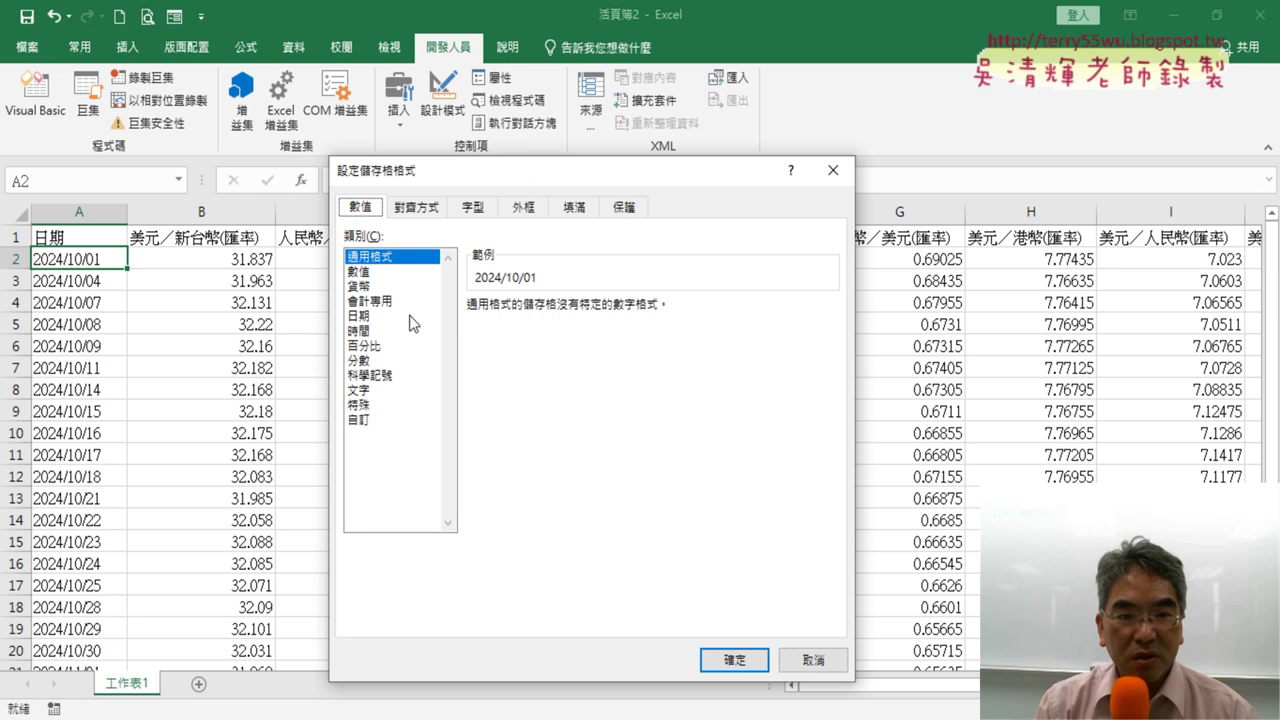
pyautogui.click(360, 316)
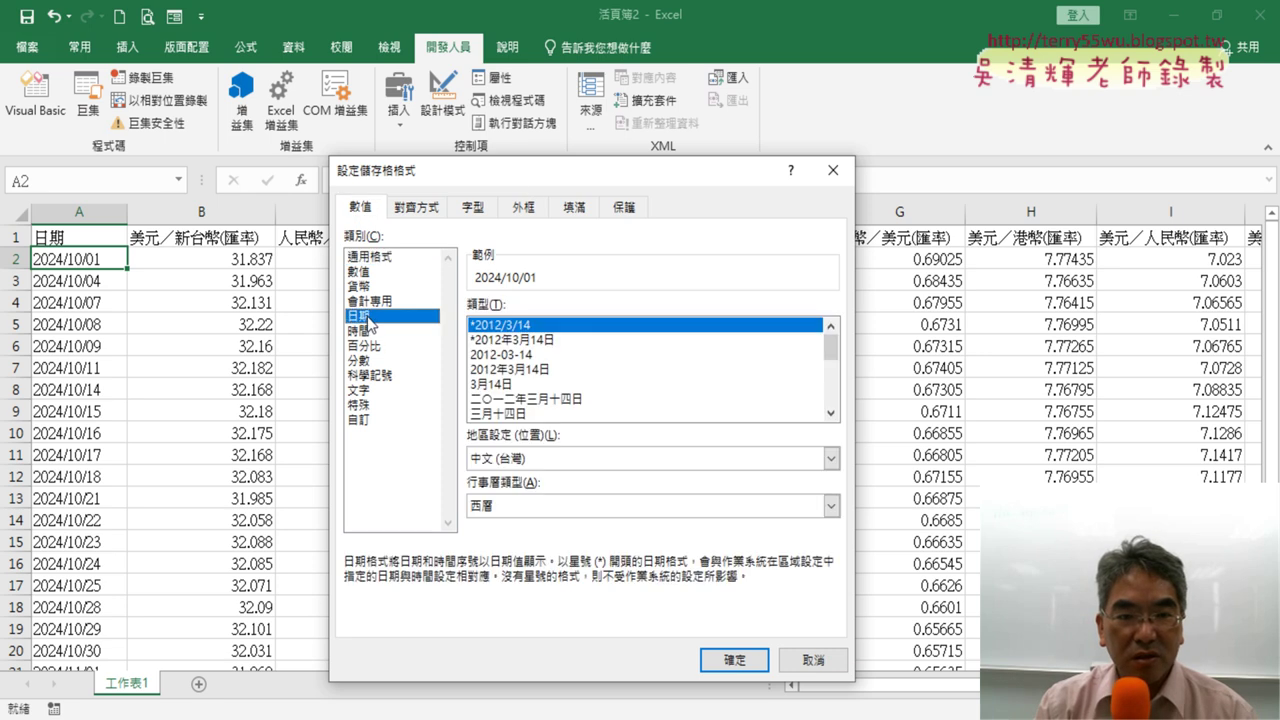
pyautogui.click(722, 658)
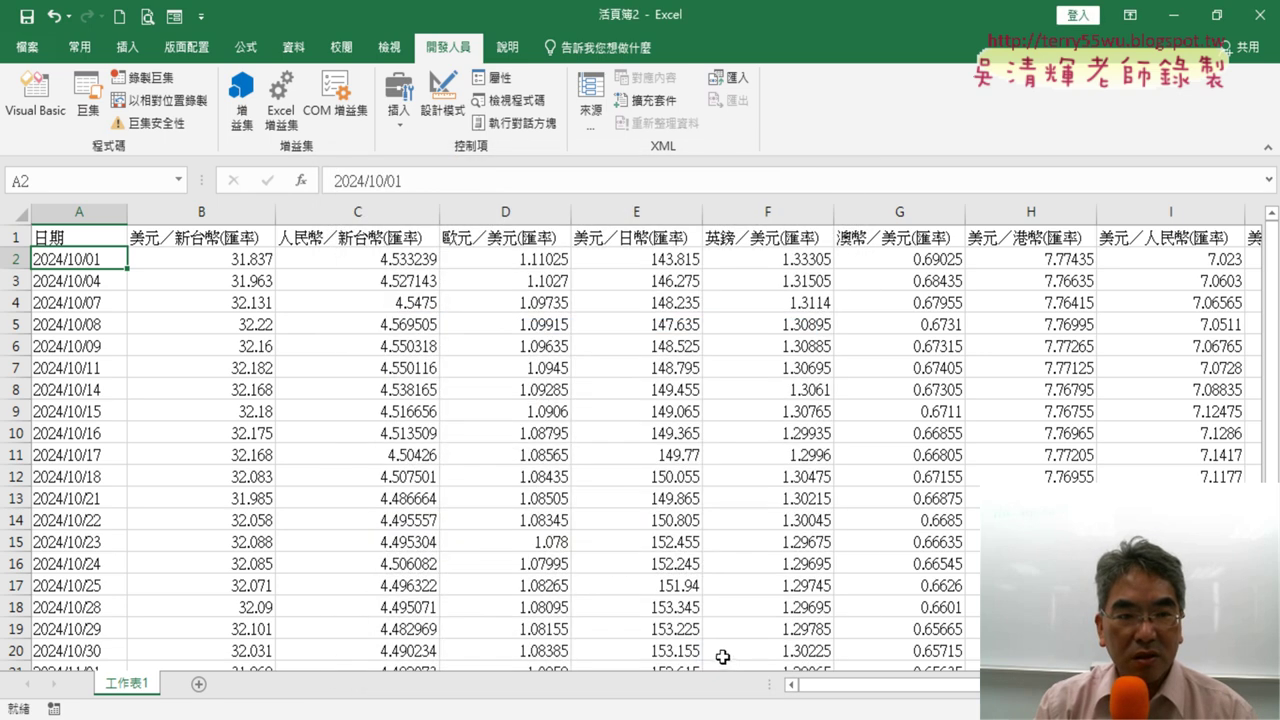
# - Select A2:A21 and apply the 日期 (Date) format to them
pyautogui.scroll(-8, 86, 300)
pyautogui.scroll(4, 86, 320)
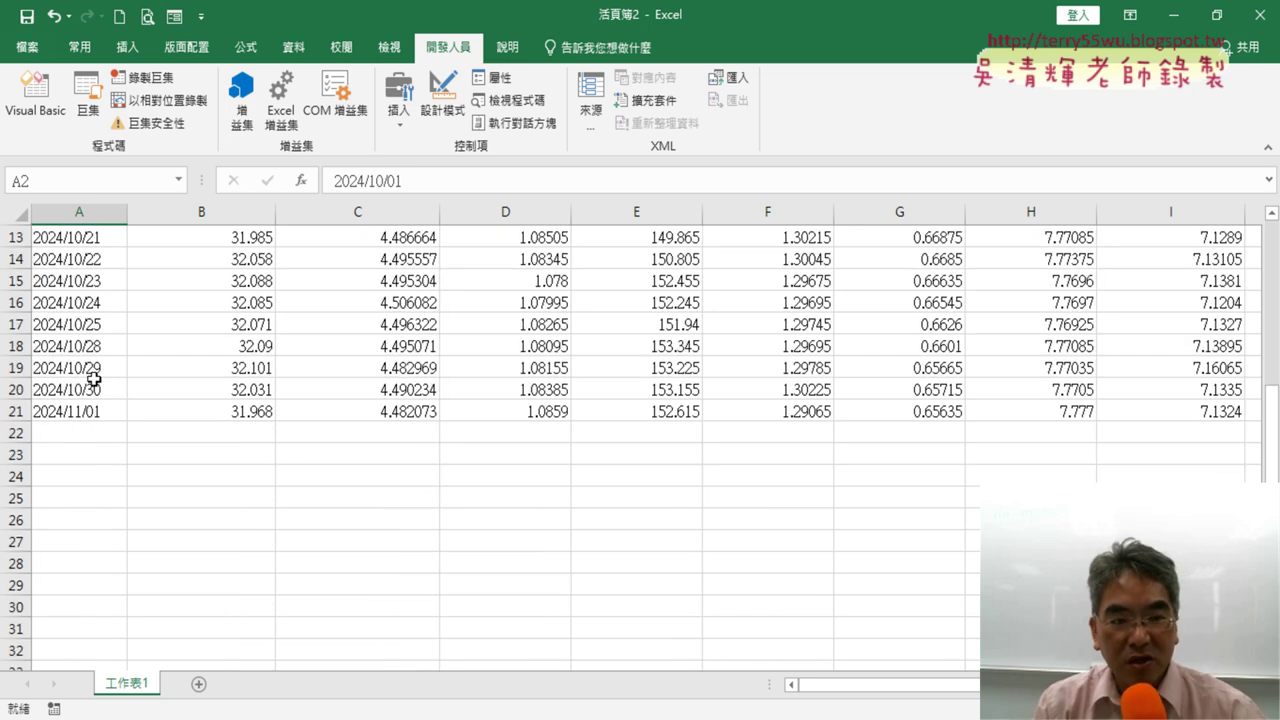
pyautogui.keyDown('shift'); pyautogui.click(100, 416); pyautogui.keyUp('shift')
pyautogui.rightClick(78, 293)
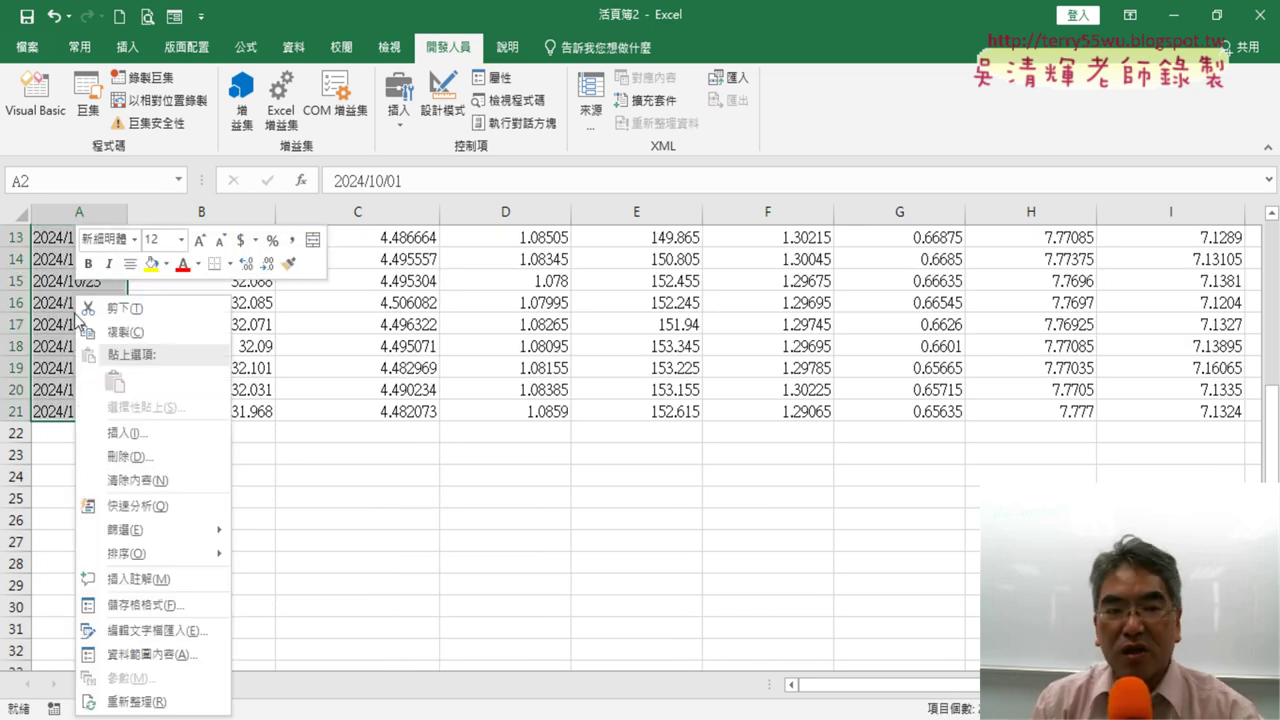
pyautogui.click(198, 607)
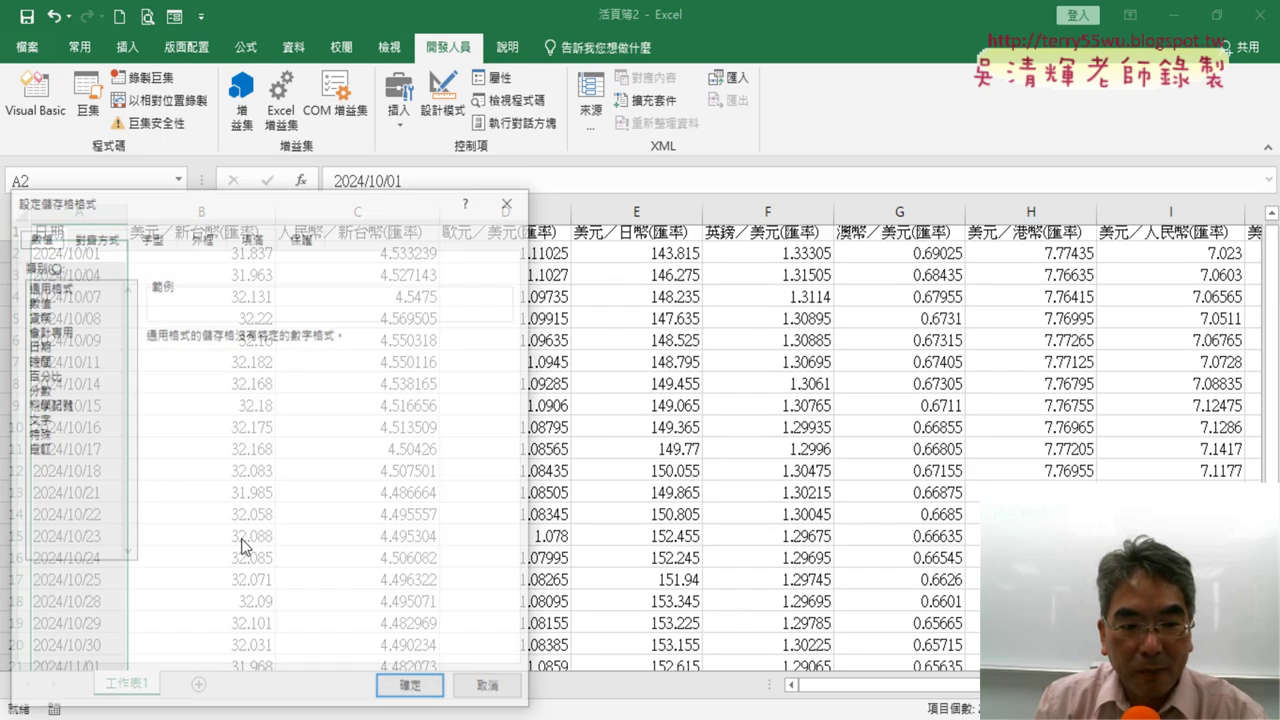
pyautogui.click(45, 345)
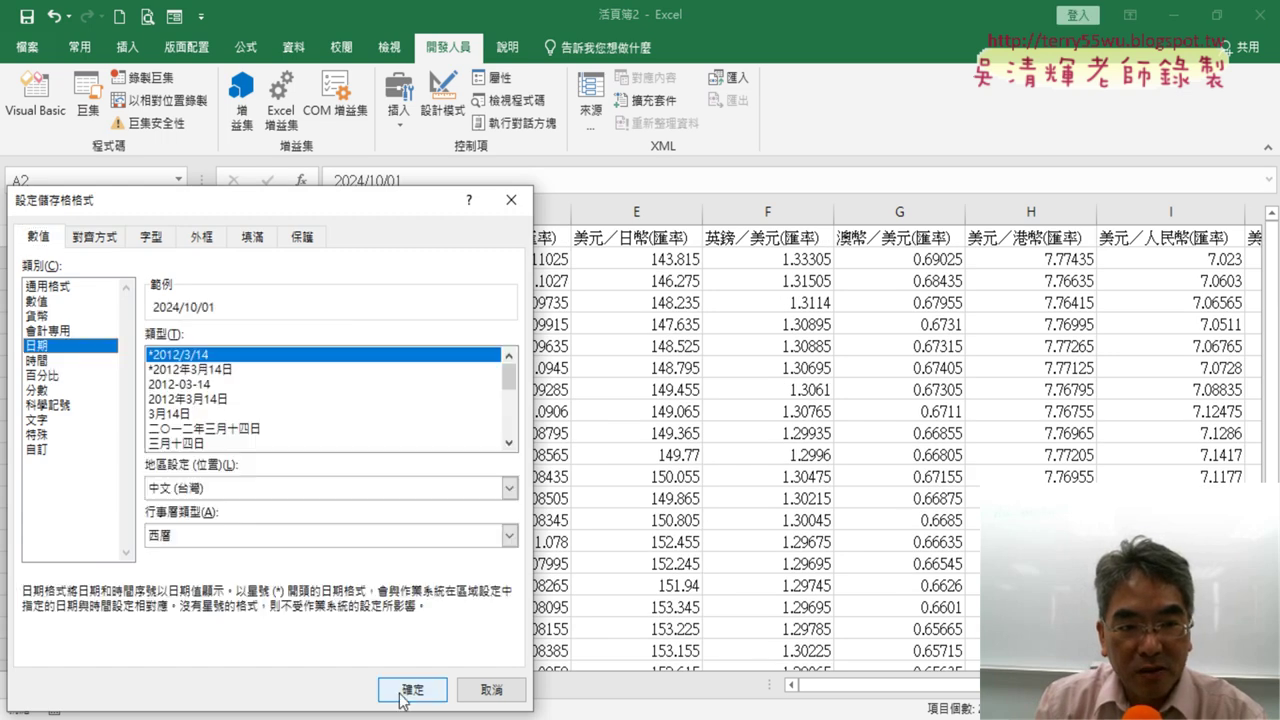
pyautogui.click(413, 690)
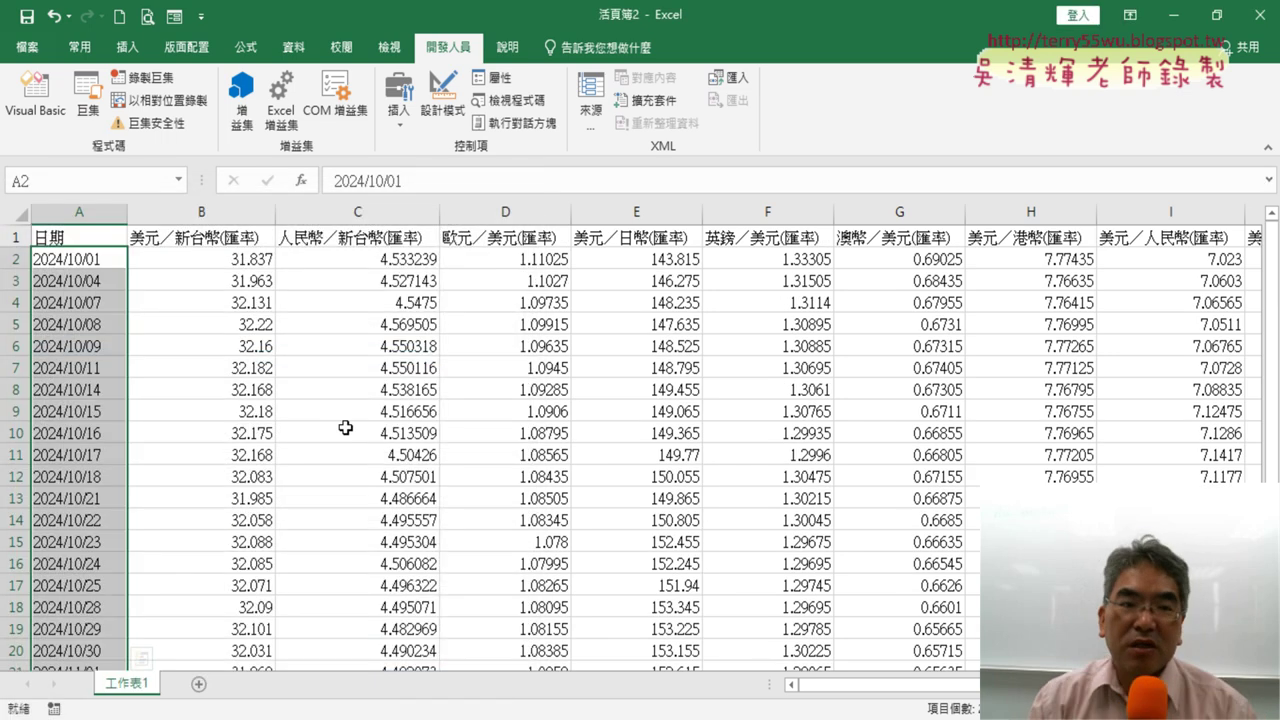
pyautogui.click(86, 236)
pyautogui.scroll(-4, 214, 371)
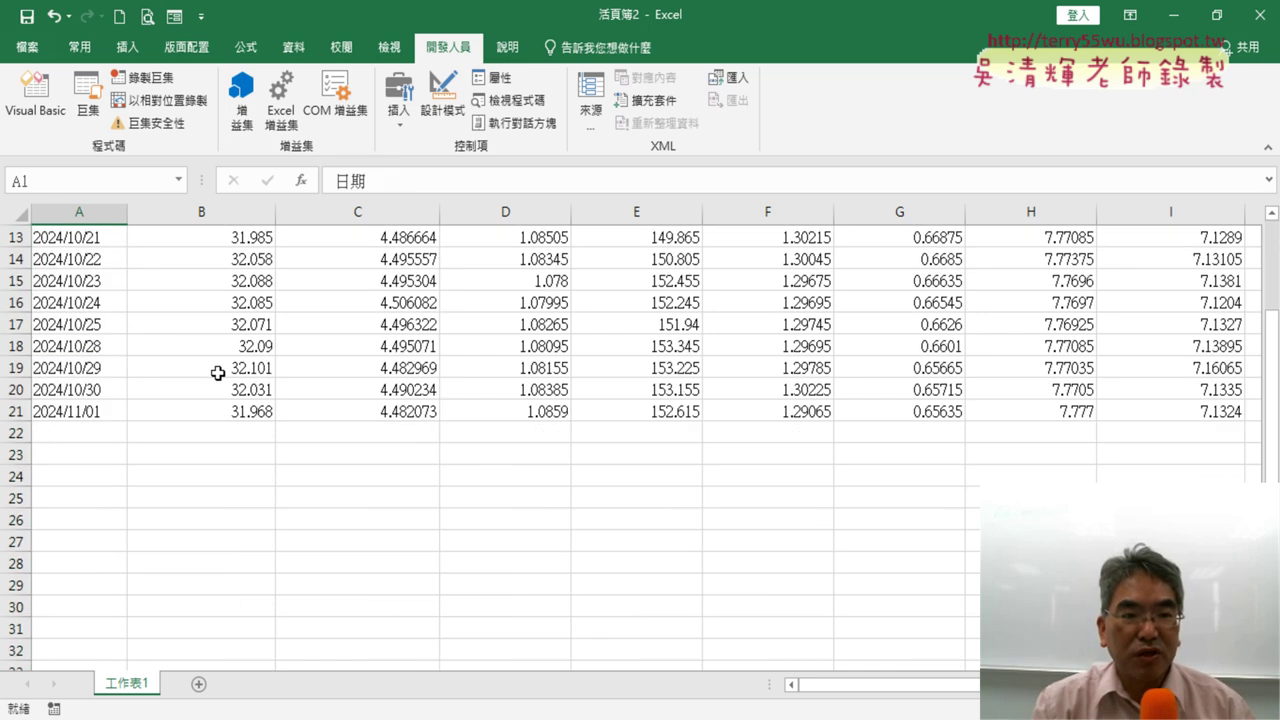
pyautogui.keyDown('shift'); pyautogui.click(250, 420); pyautogui.keyUp('shift')
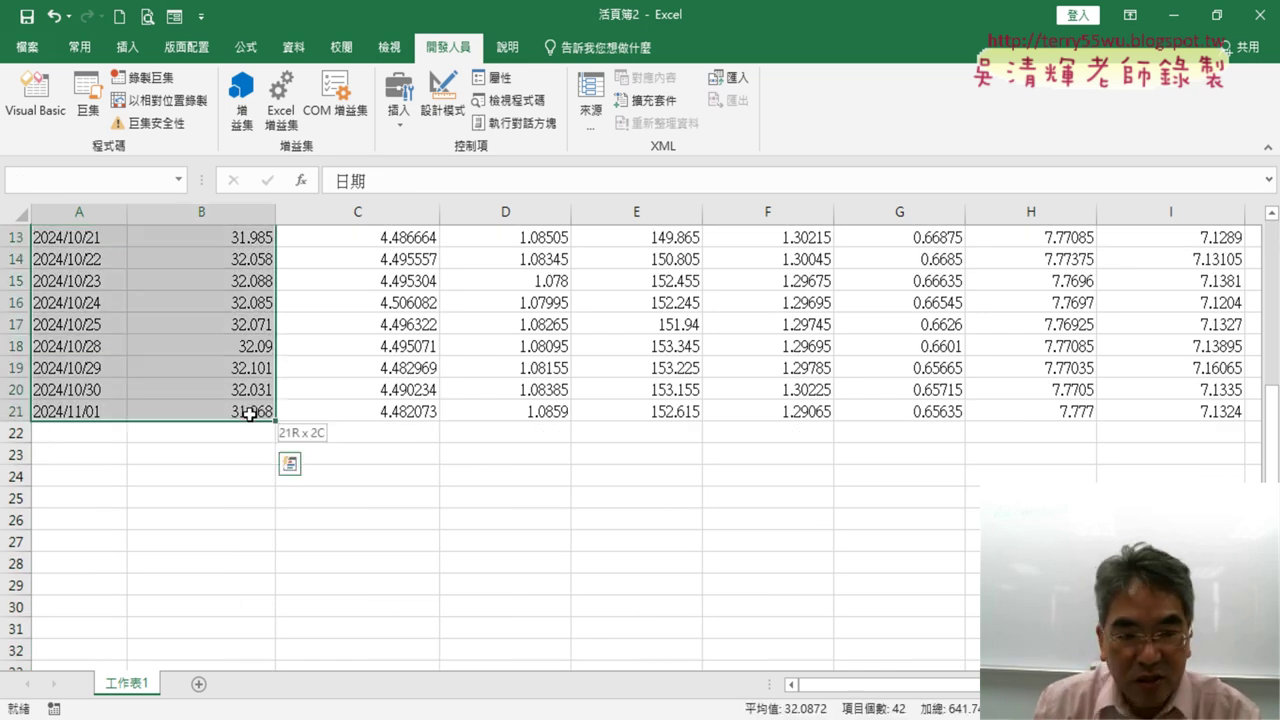
pyautogui.click(127, 47)
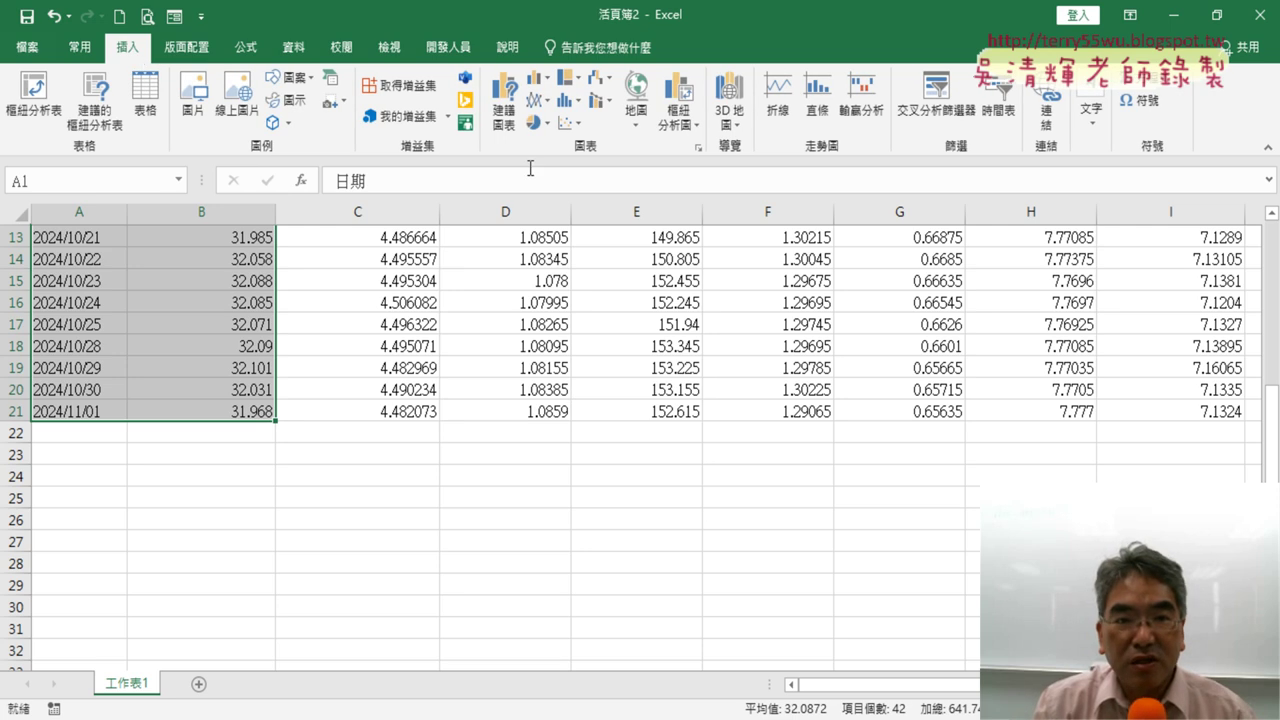
pyautogui.click(543, 101)
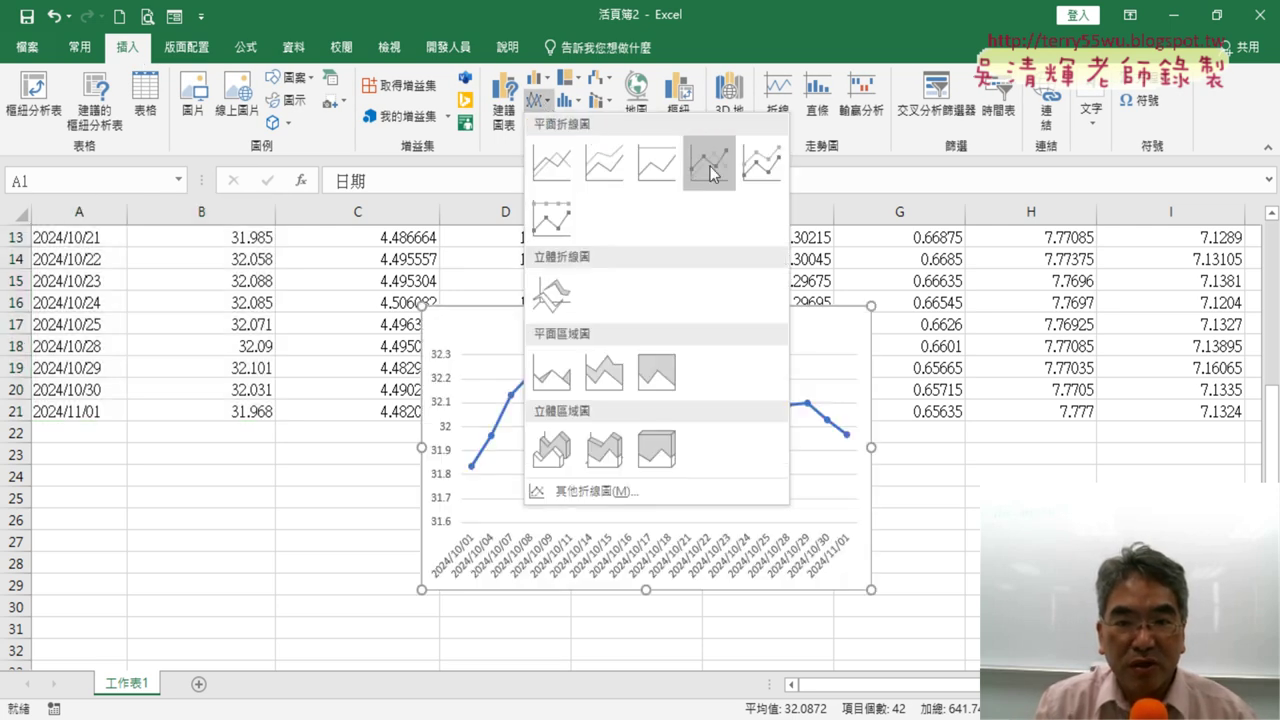
pyautogui.click(712, 173)
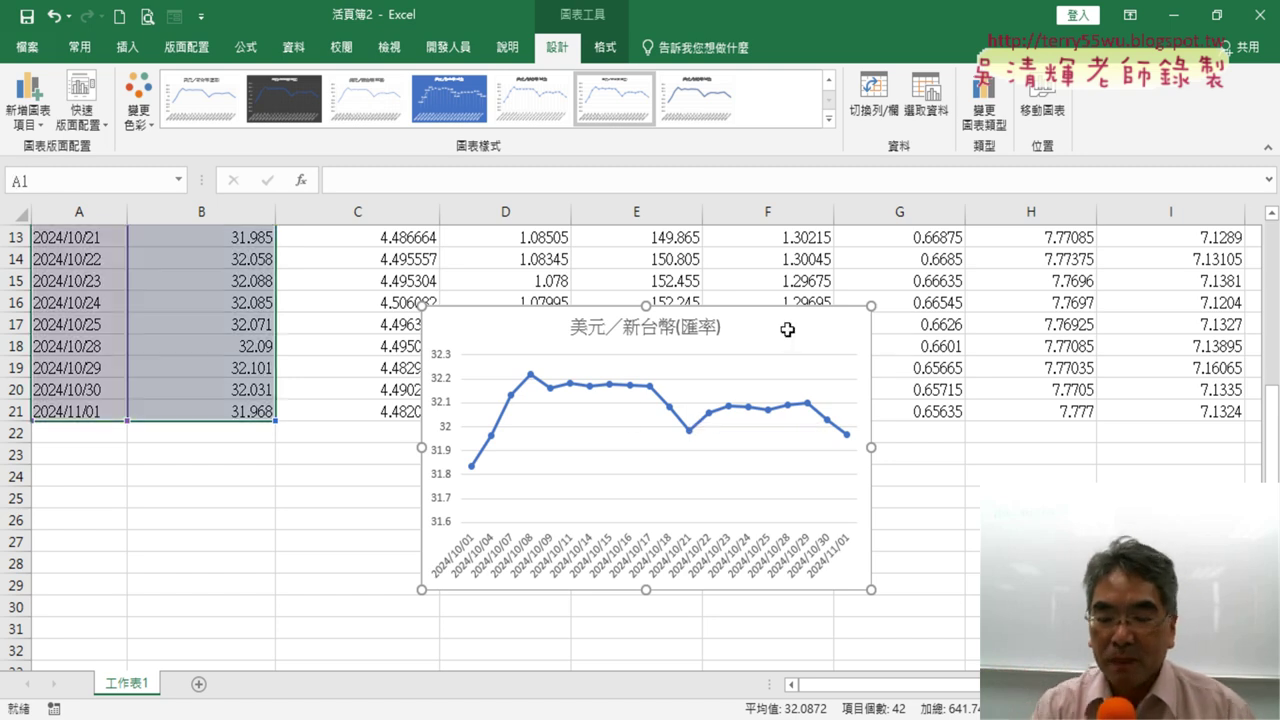
pyautogui.press('Delete')
pyautogui.scroll(4, 637, 365)
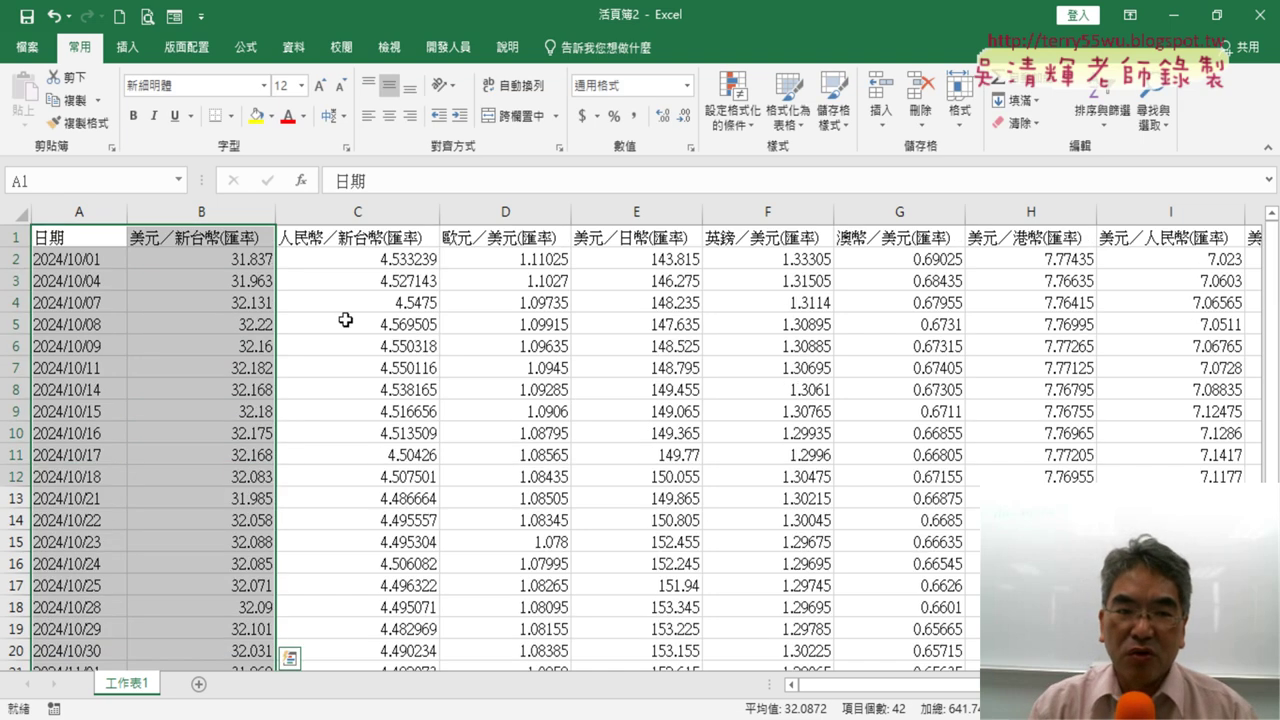
pyautogui.click(448, 47)
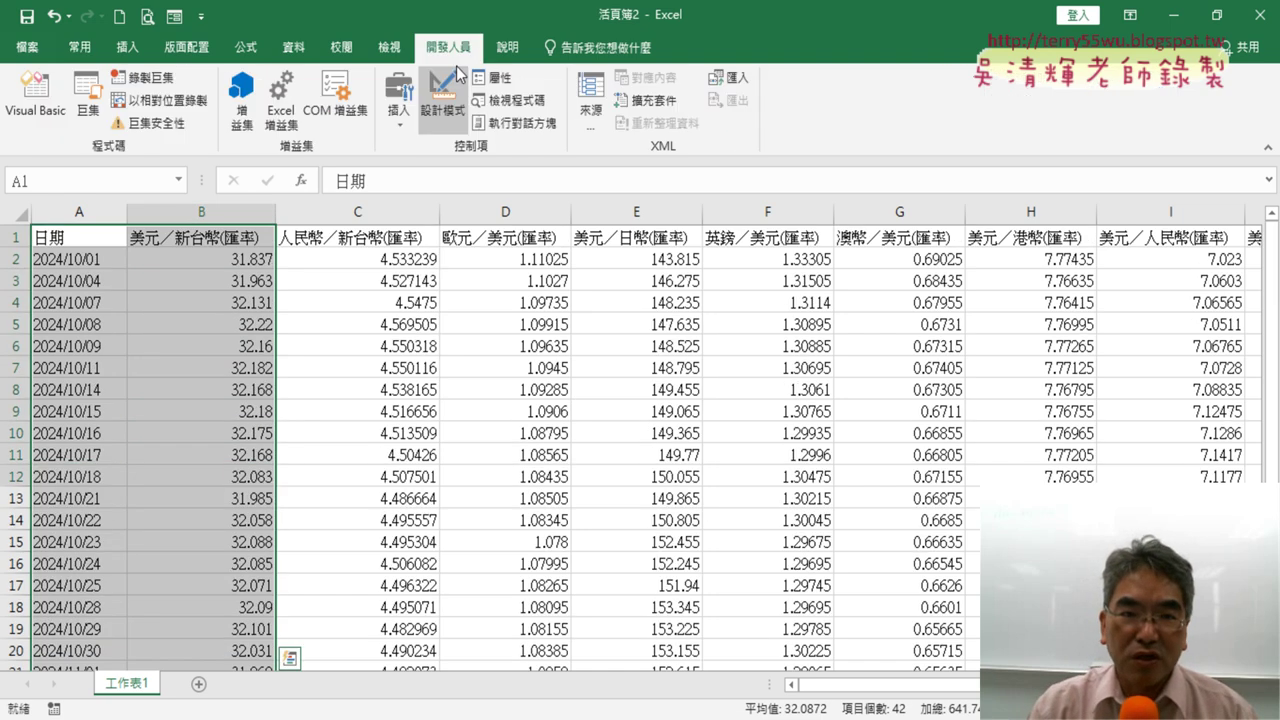
pyautogui.click(70, 113)
pyautogui.click(955, 358)
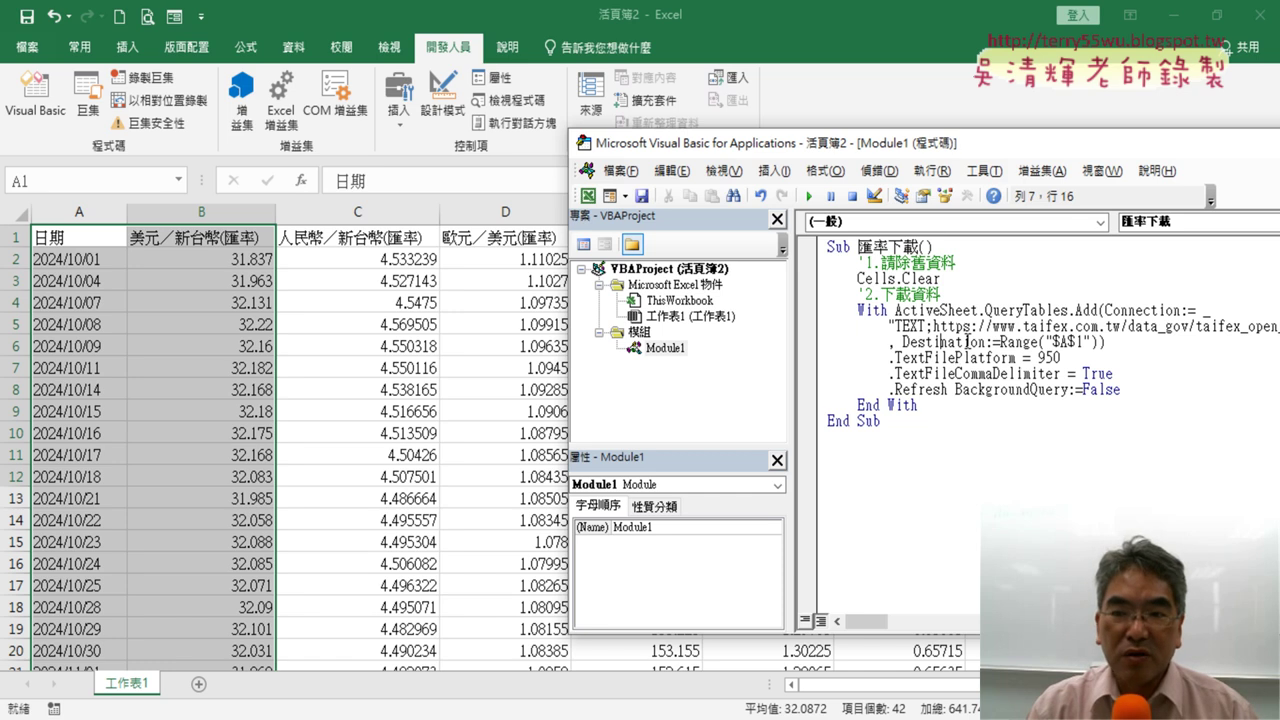
pyautogui.moveTo(880, 143); pyautogui.dragTo(523, 103)
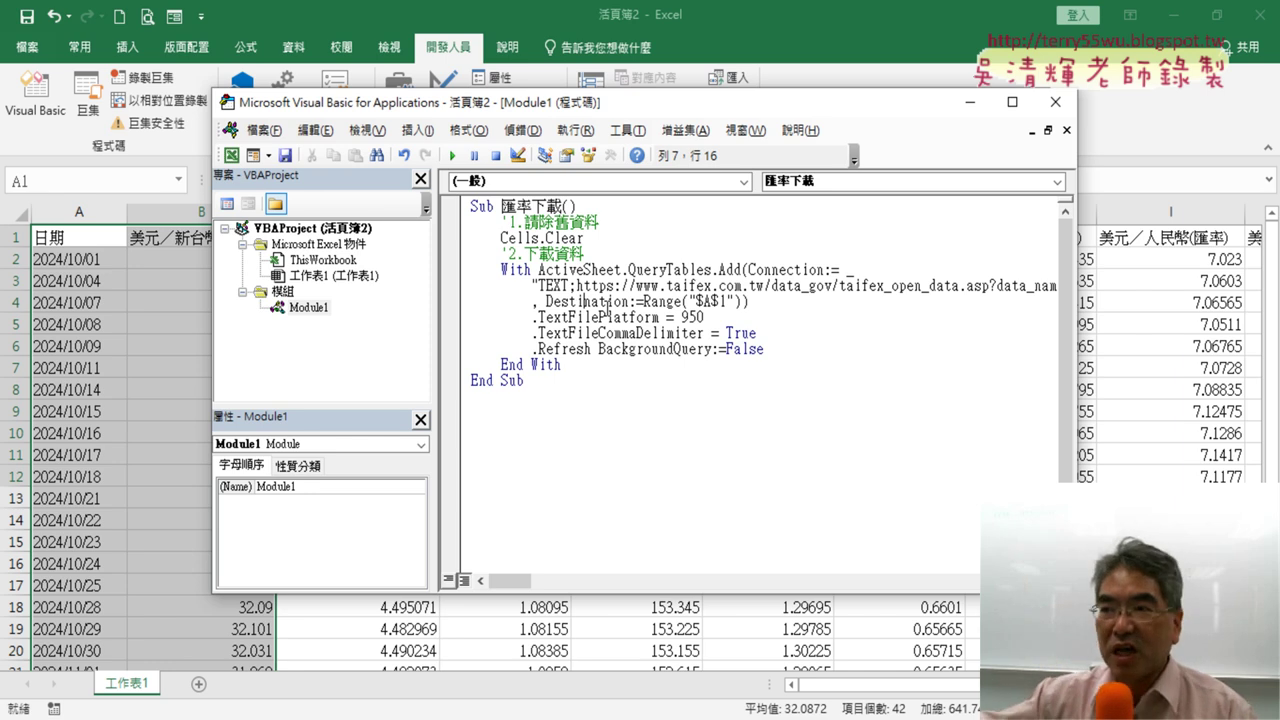
pyautogui.click(72, 282)
pyautogui.scroll(-1, 95, 310)
pyautogui.scroll(-4, 95, 310)
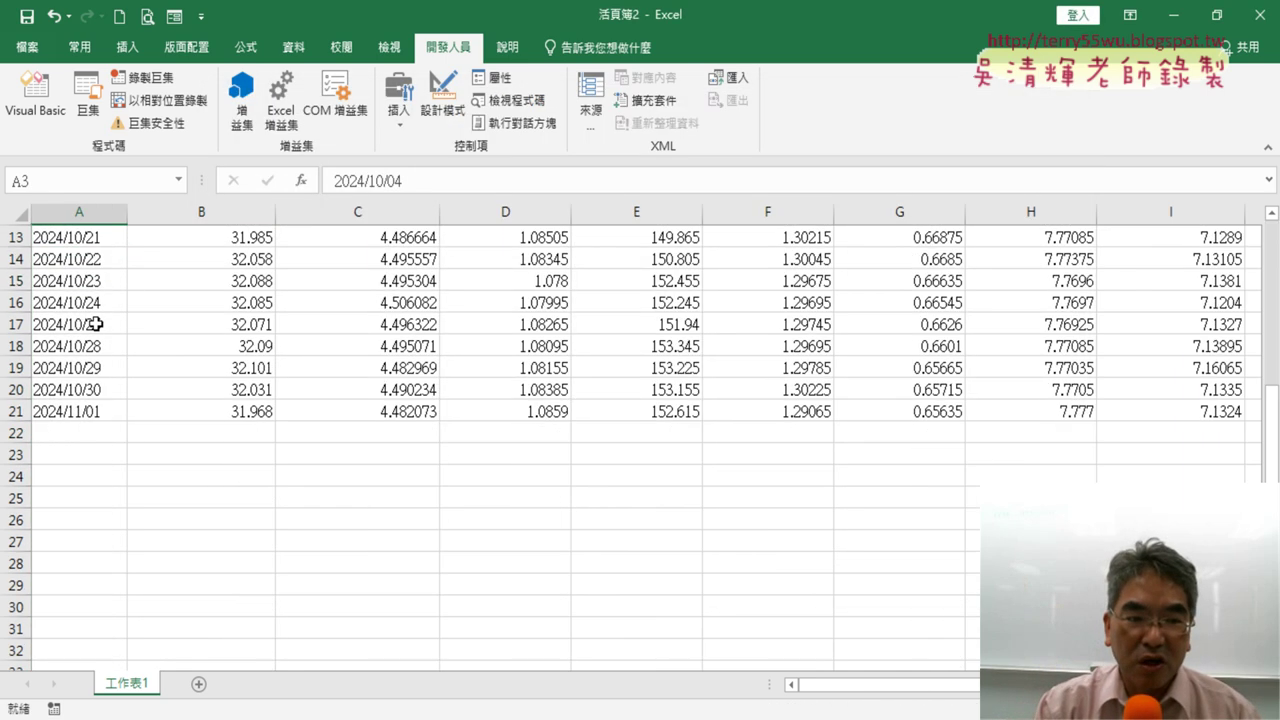
pyautogui.click(90, 410)
pyautogui.click(91, 433)
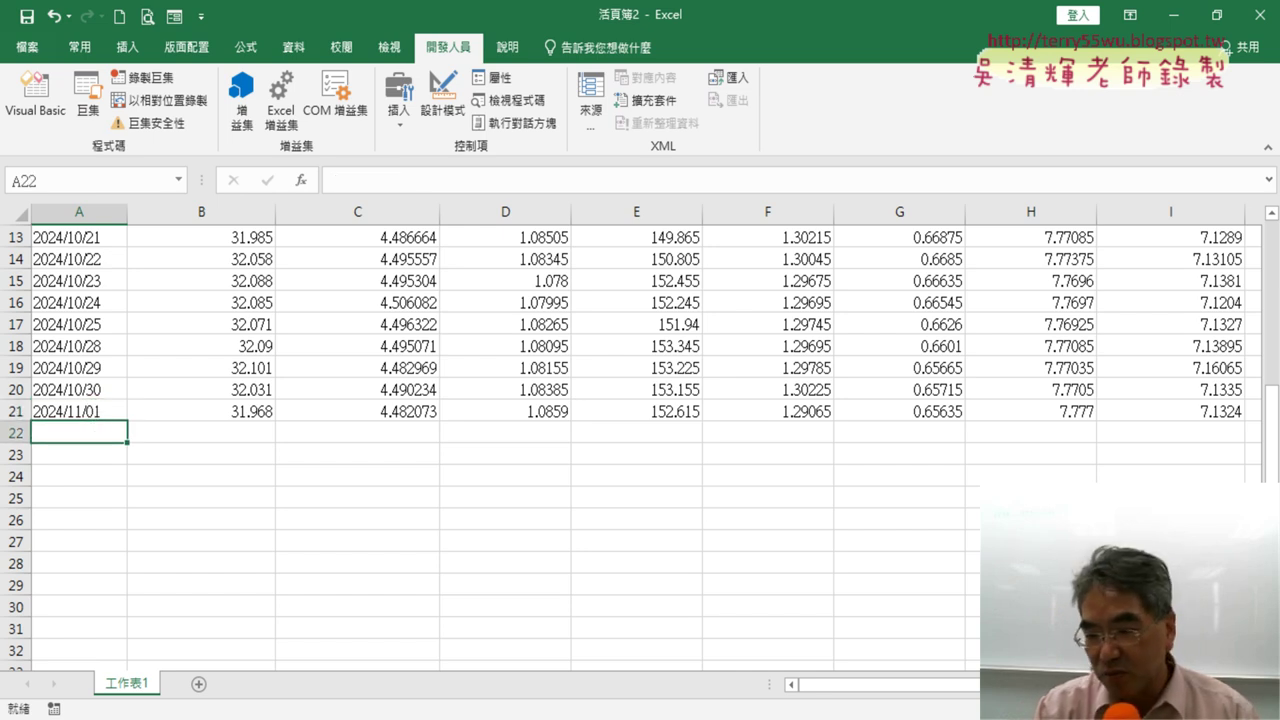
pyautogui.hotkey('alt', 'F11')
pyautogui.click(1230, 719)
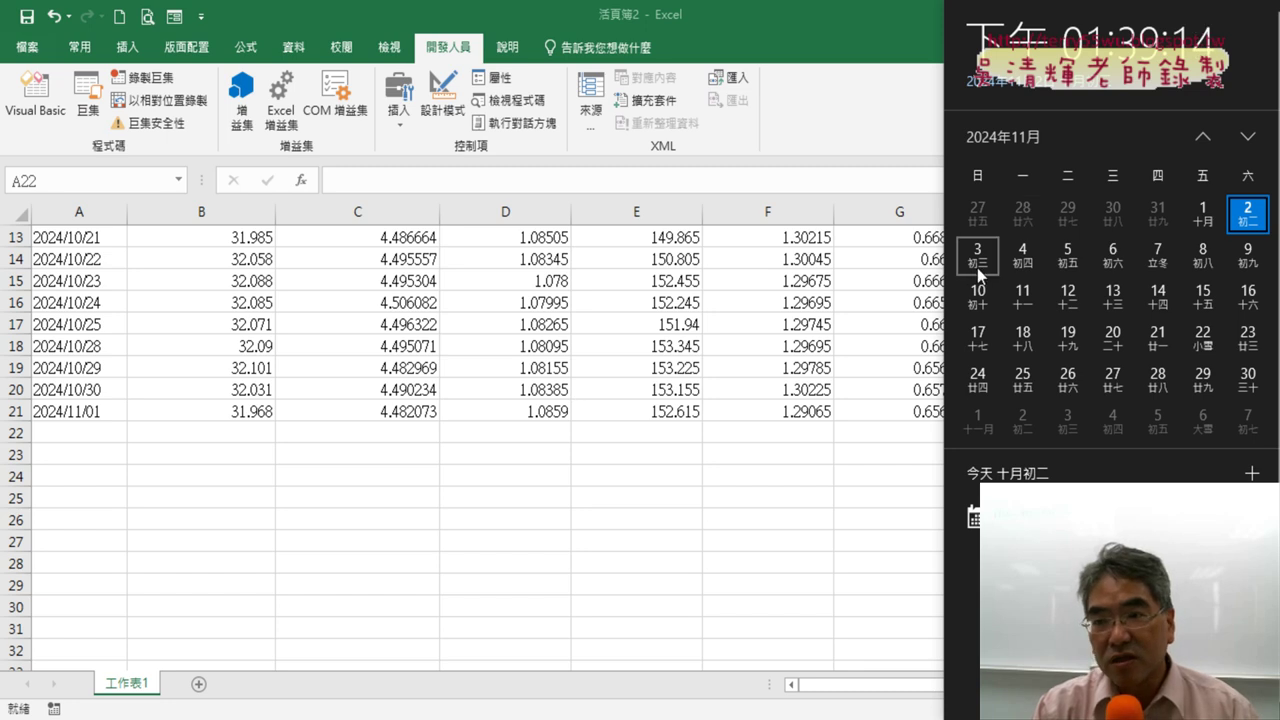
pyautogui.click(100, 428)
pyautogui.click(246, 433)
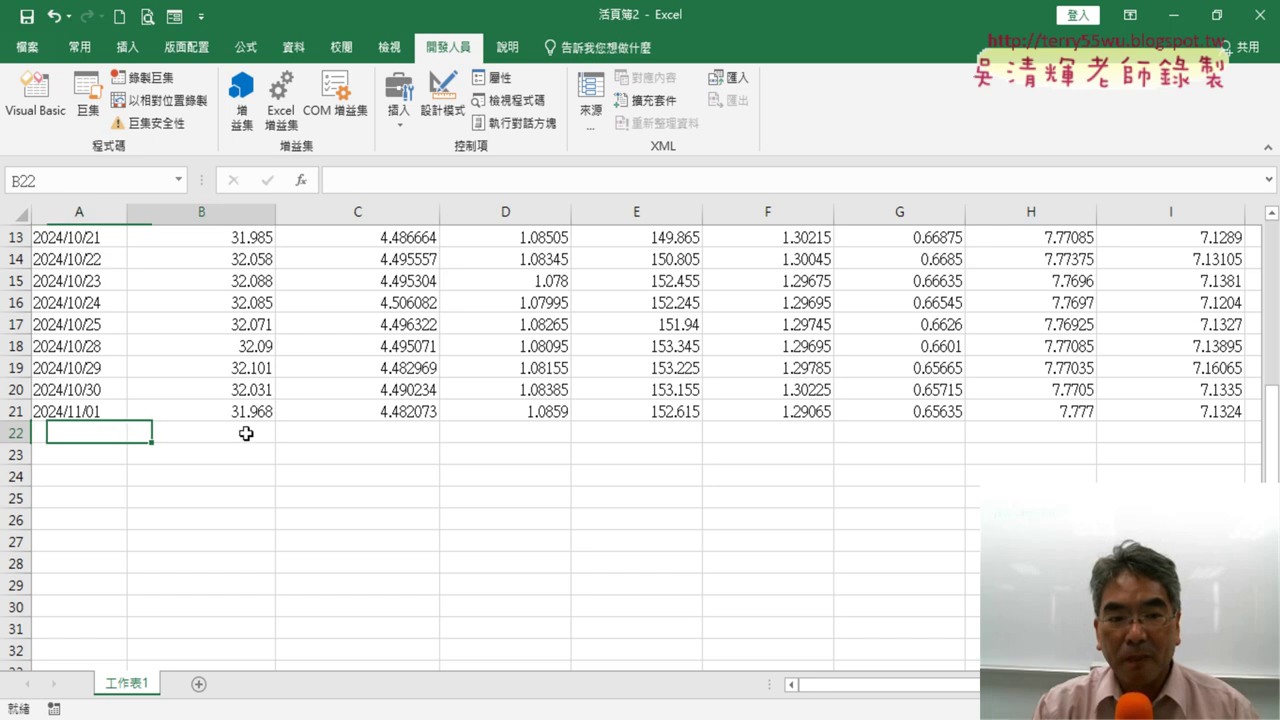
pyautogui.scroll(3, 246, 433)
pyautogui.scroll(1, 246, 433)
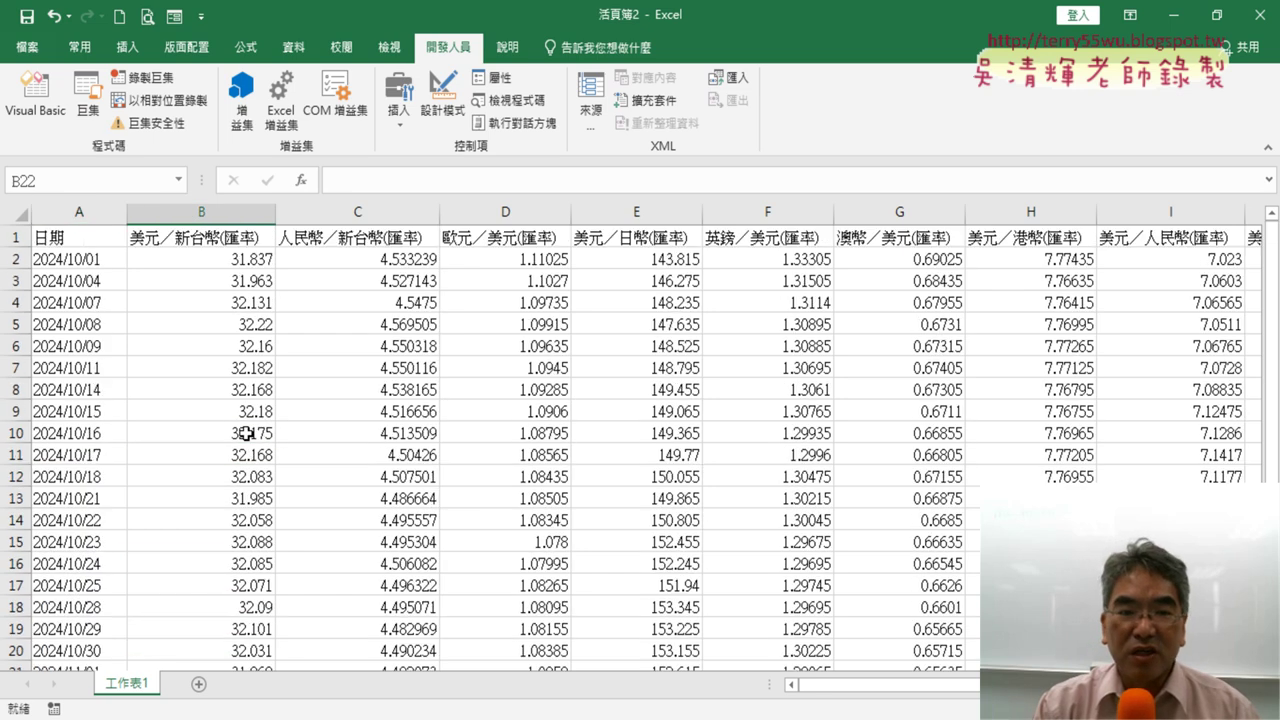
# - Rerun the 匯率下載 macro and select A2:A21 to inspect the raw 20241001-style dates
pyautogui.click(35, 95)
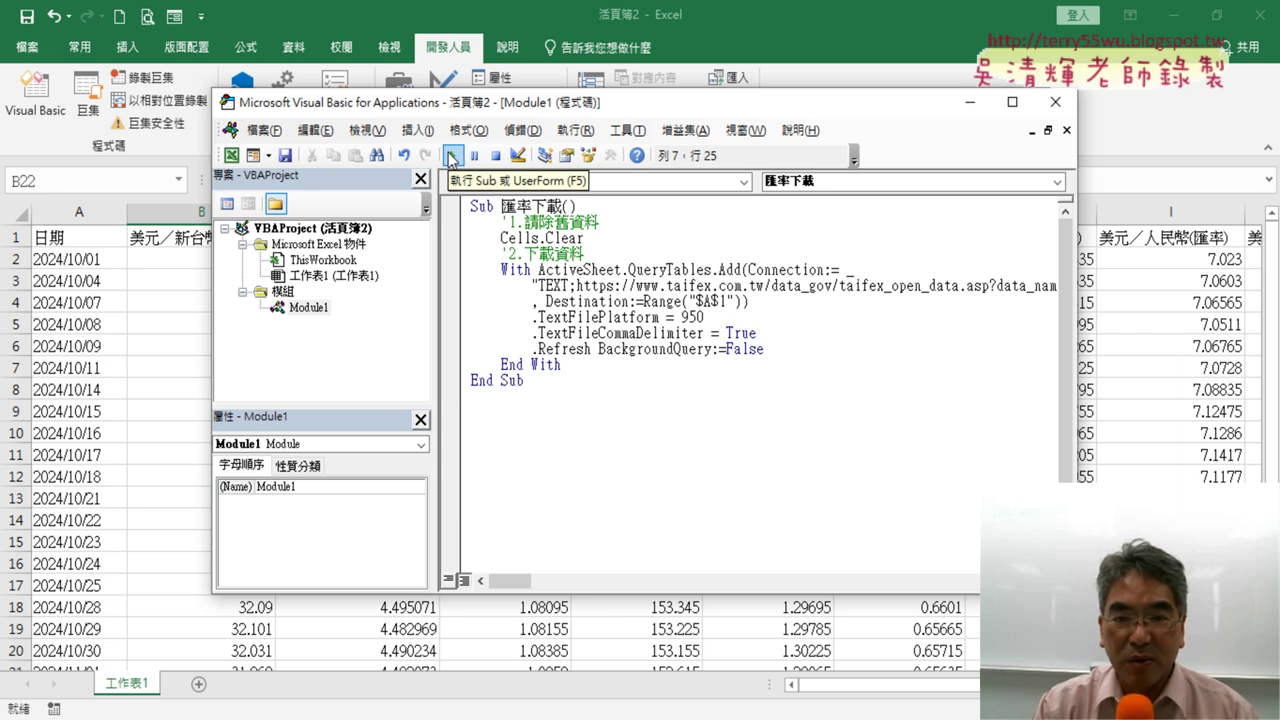
pyautogui.click(451, 158)
pyautogui.click(94, 390)
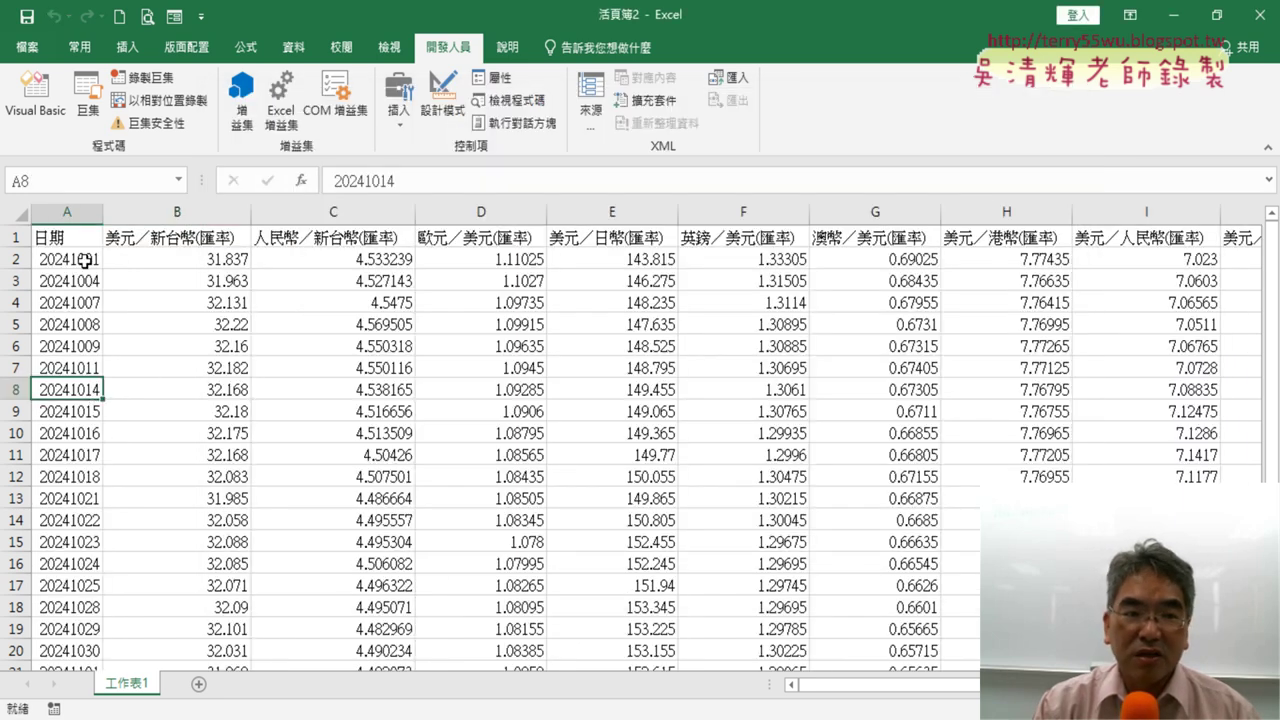
pyautogui.moveTo(86, 260); pyautogui.dragTo(66, 627)
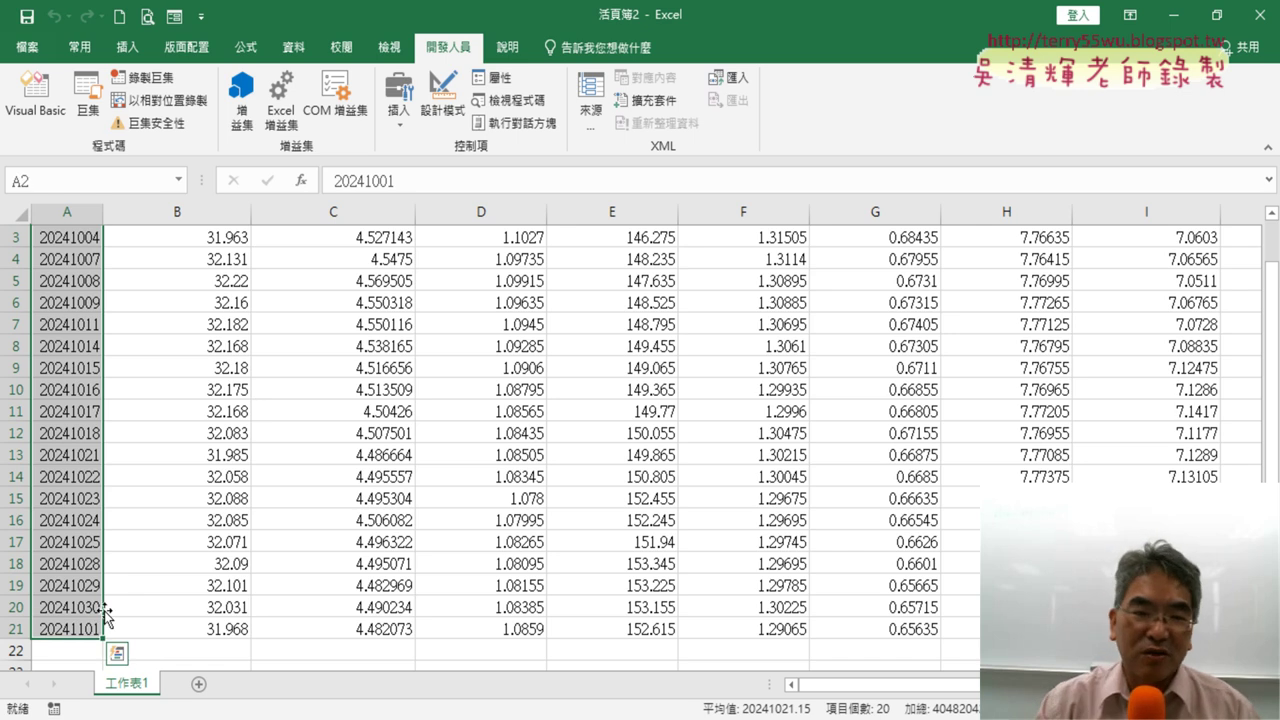
# - Select column B and view its options, then go back to the 匯率下載 macro code
pyautogui.scroll(1, 180, 450)
pyautogui.click(181, 214)
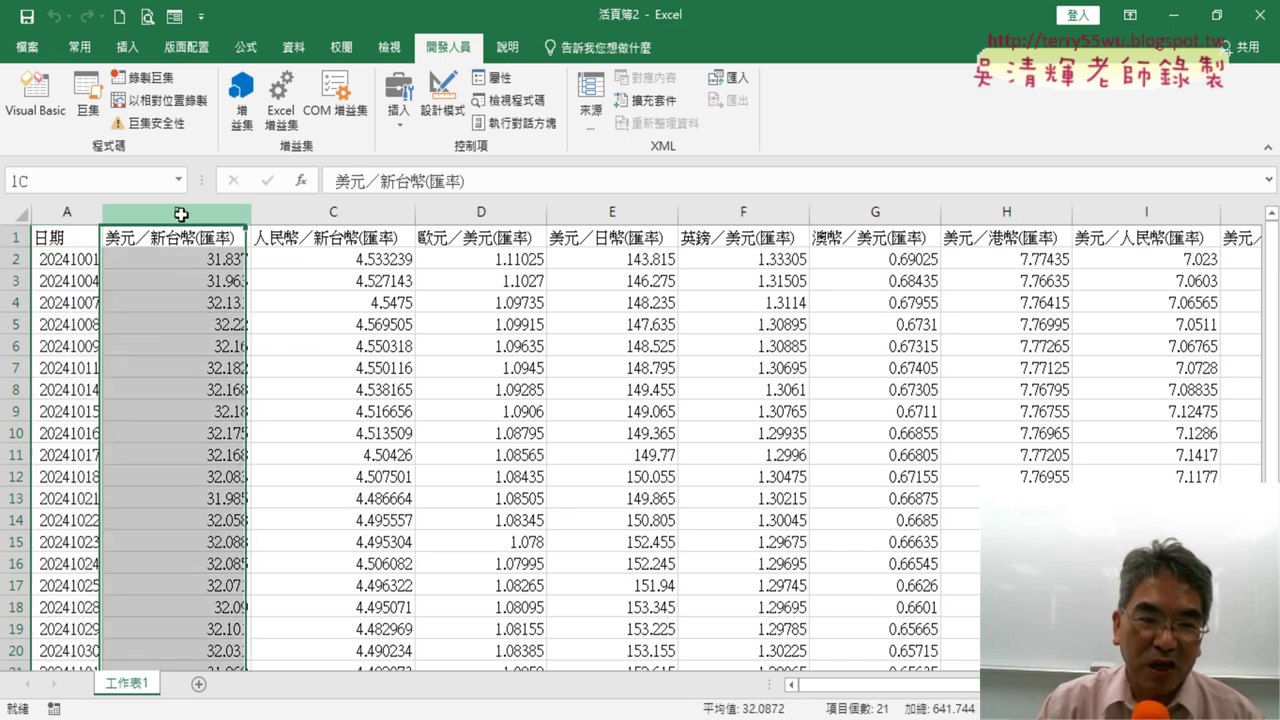
pyautogui.rightClick(190, 292)
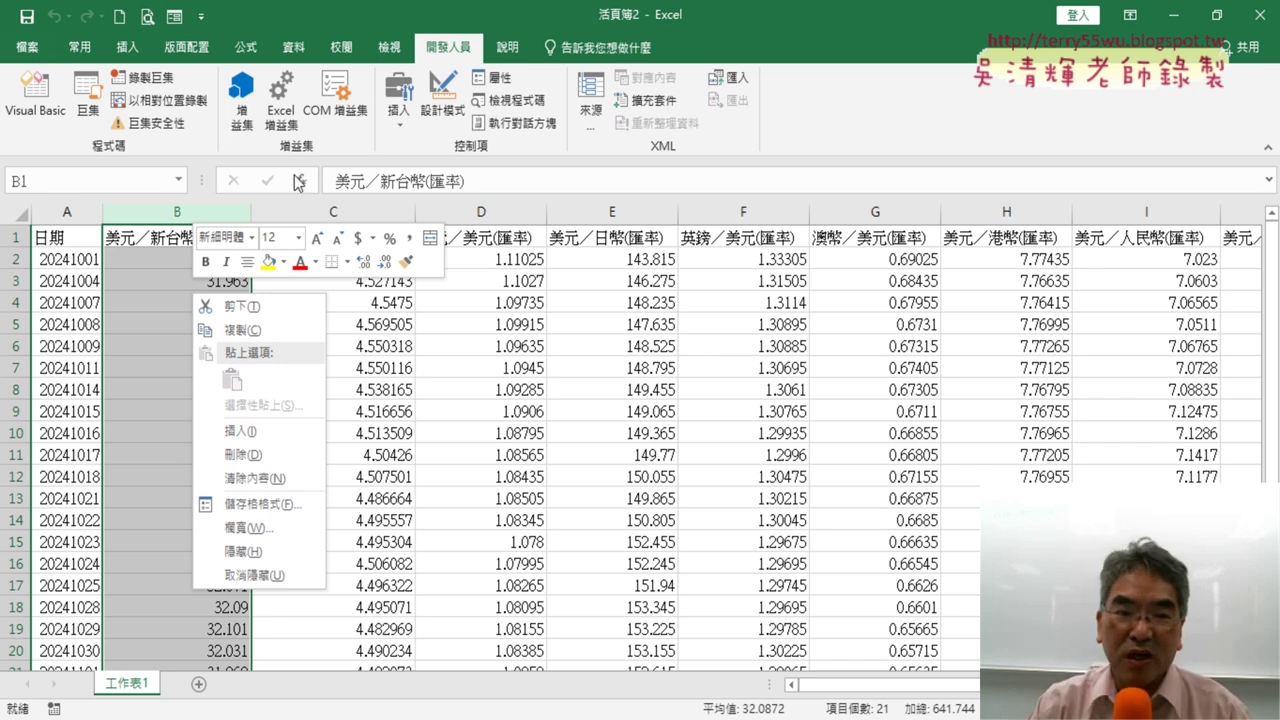
pyautogui.click(35, 95)
pyautogui.click(35, 95)
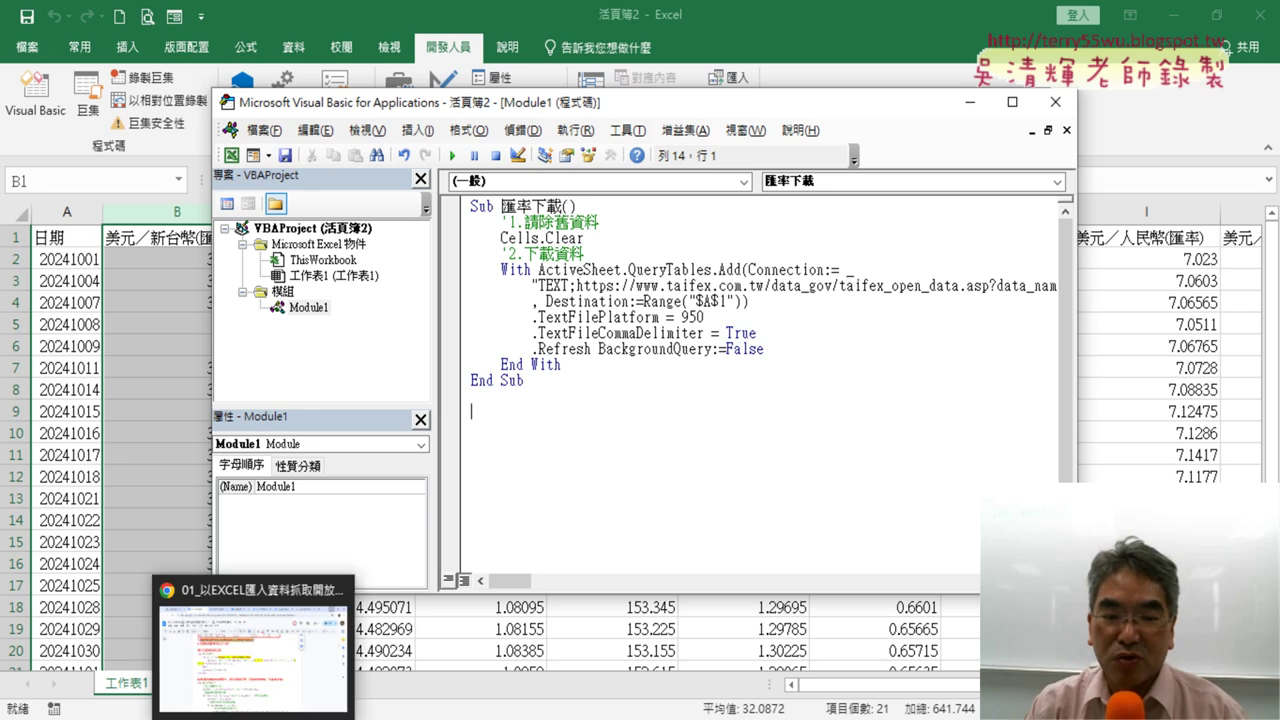
# - Copy the Sub 修正日期 … End Sub block from the tutorial notes in Google Docs
pyautogui.click(290, 640)
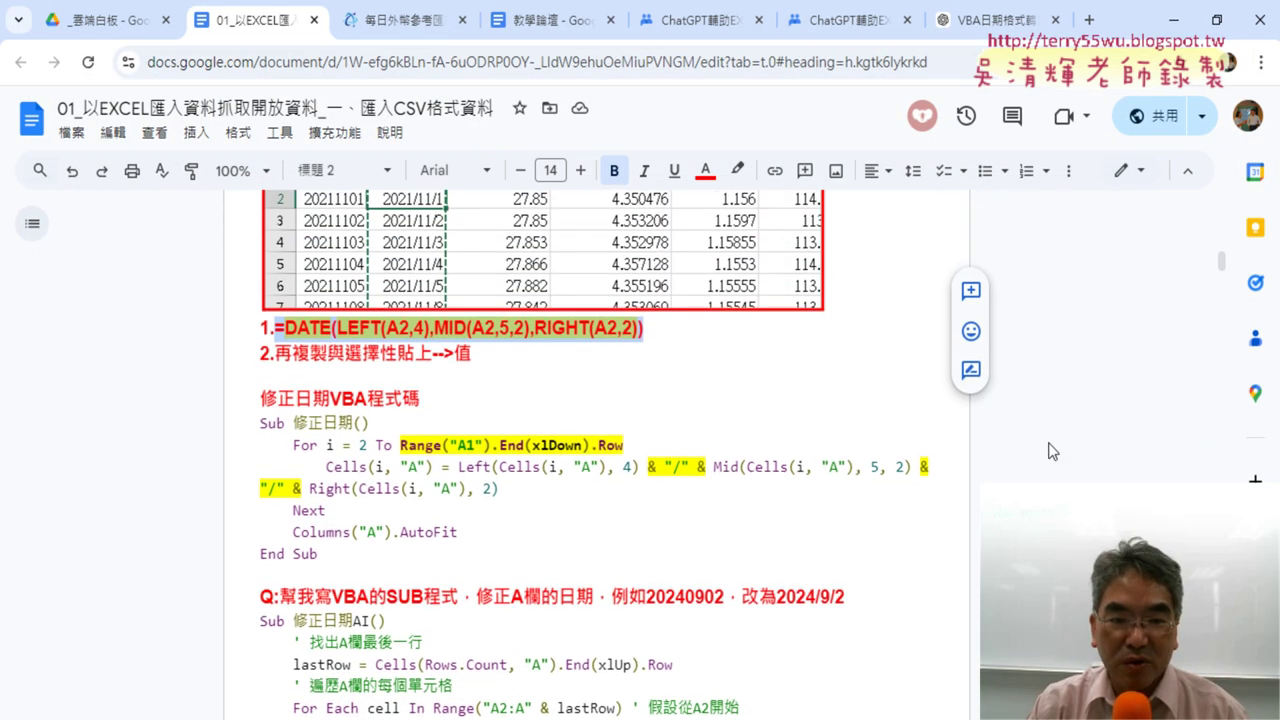
pyautogui.click(330, 552)
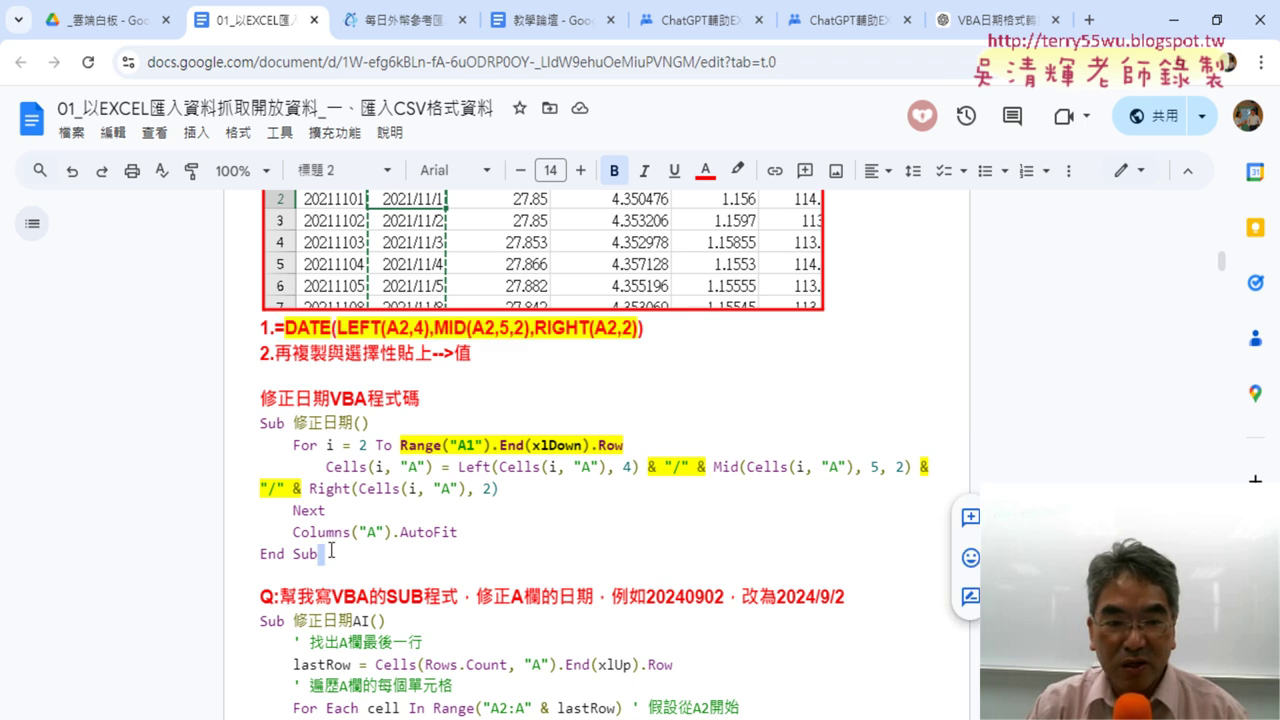
pyautogui.moveTo(330, 552); pyautogui.dragTo(258, 421)
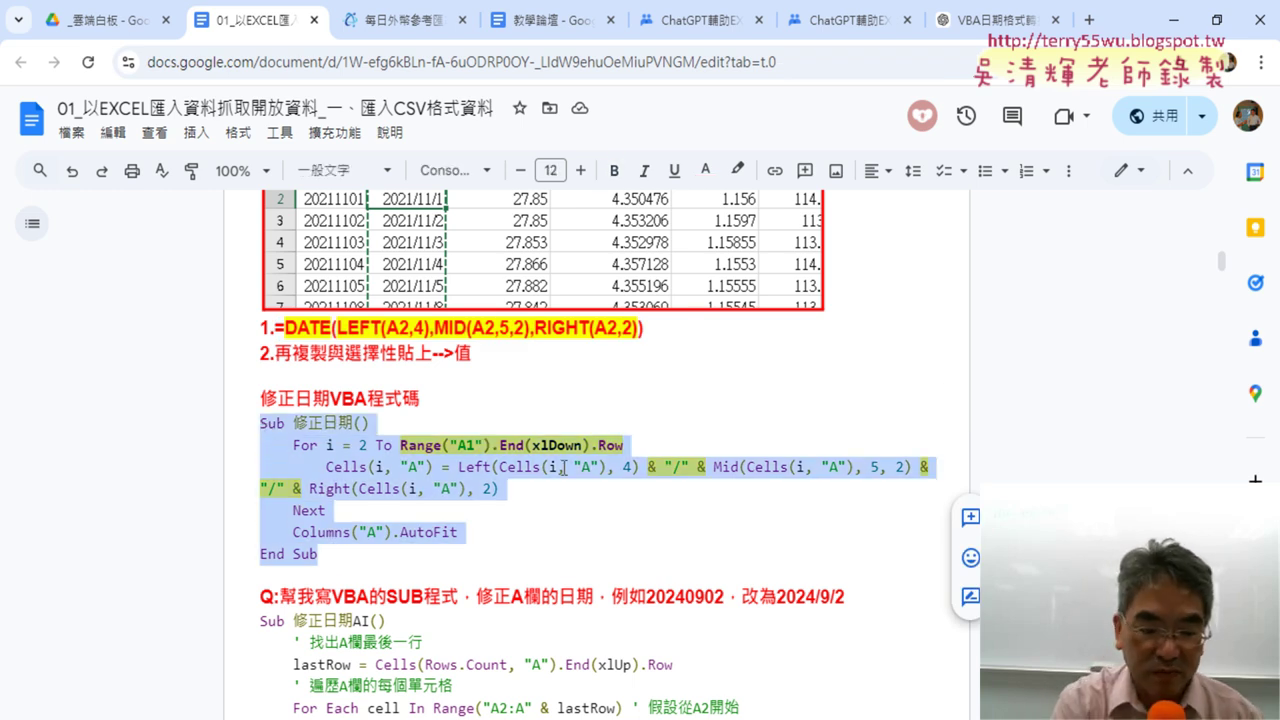
pyautogui.click(441, 467)
# - Paste the 修正日期 Sub into Module1 below the download macro and review its slash separators
pyautogui.click(1173, 20)
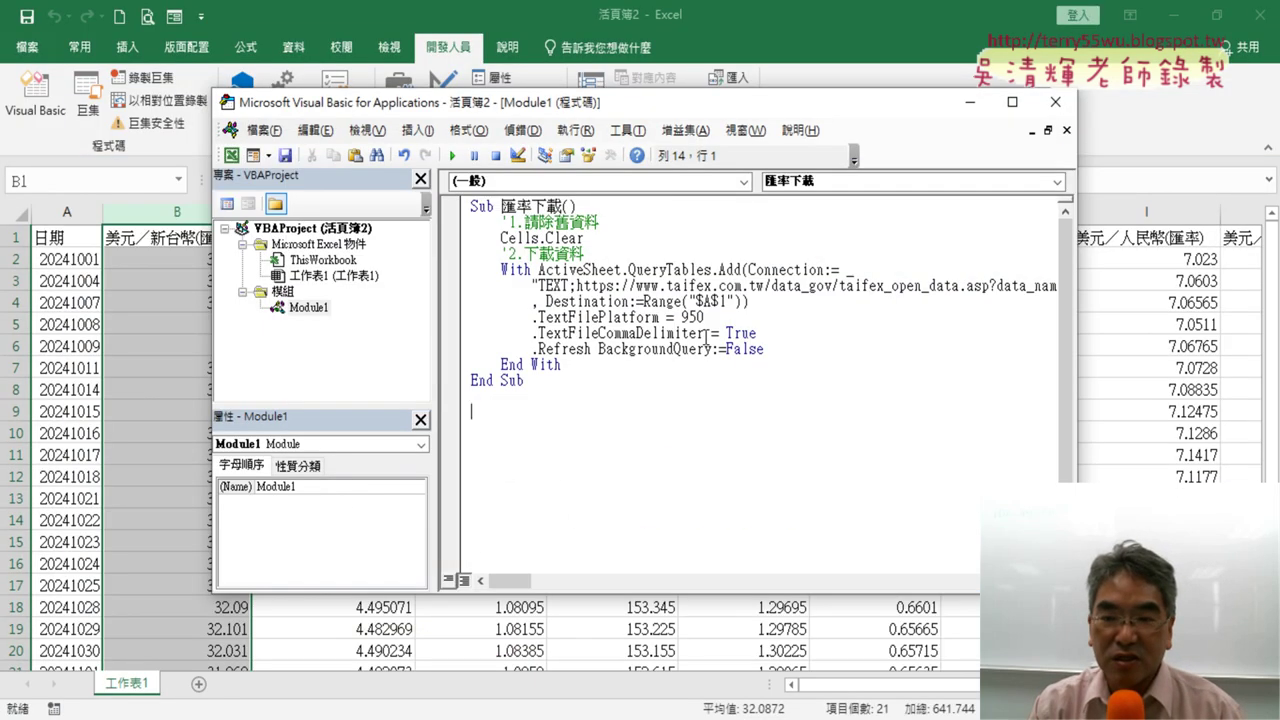
pyautogui.hotkey('ctrl', 'v')
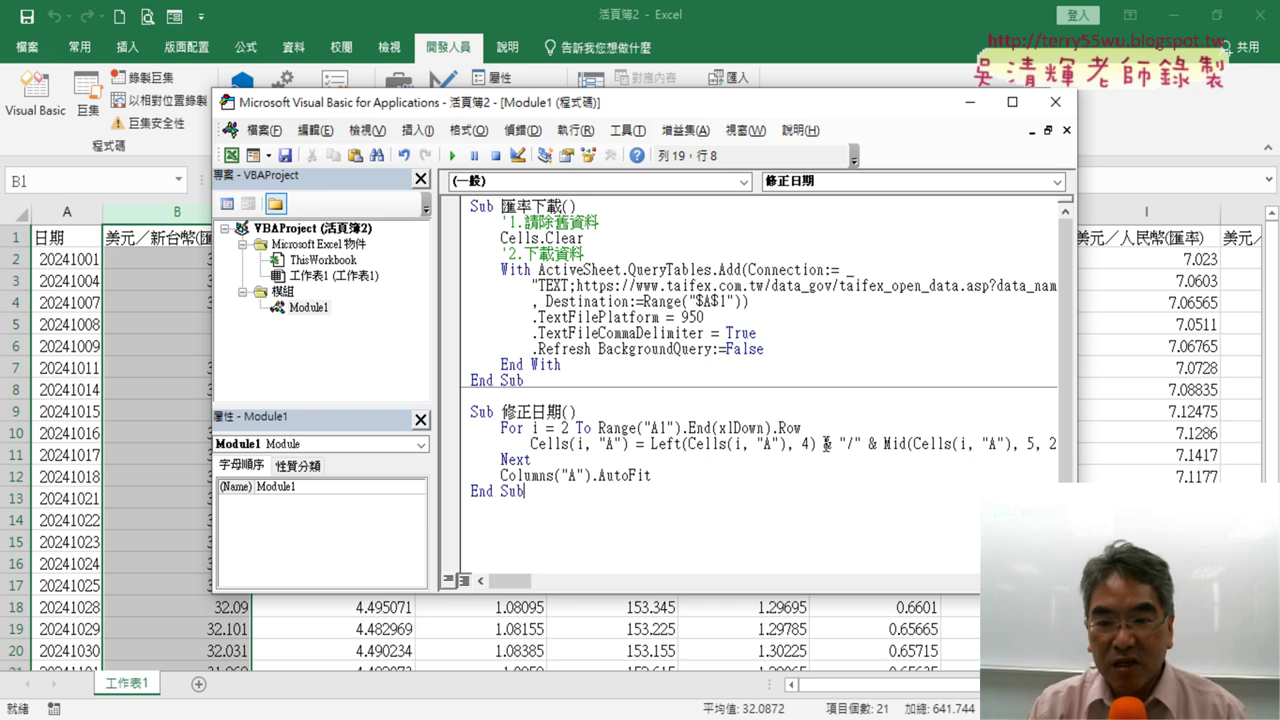
pyautogui.moveTo(826, 444); pyautogui.dragTo(862, 444)
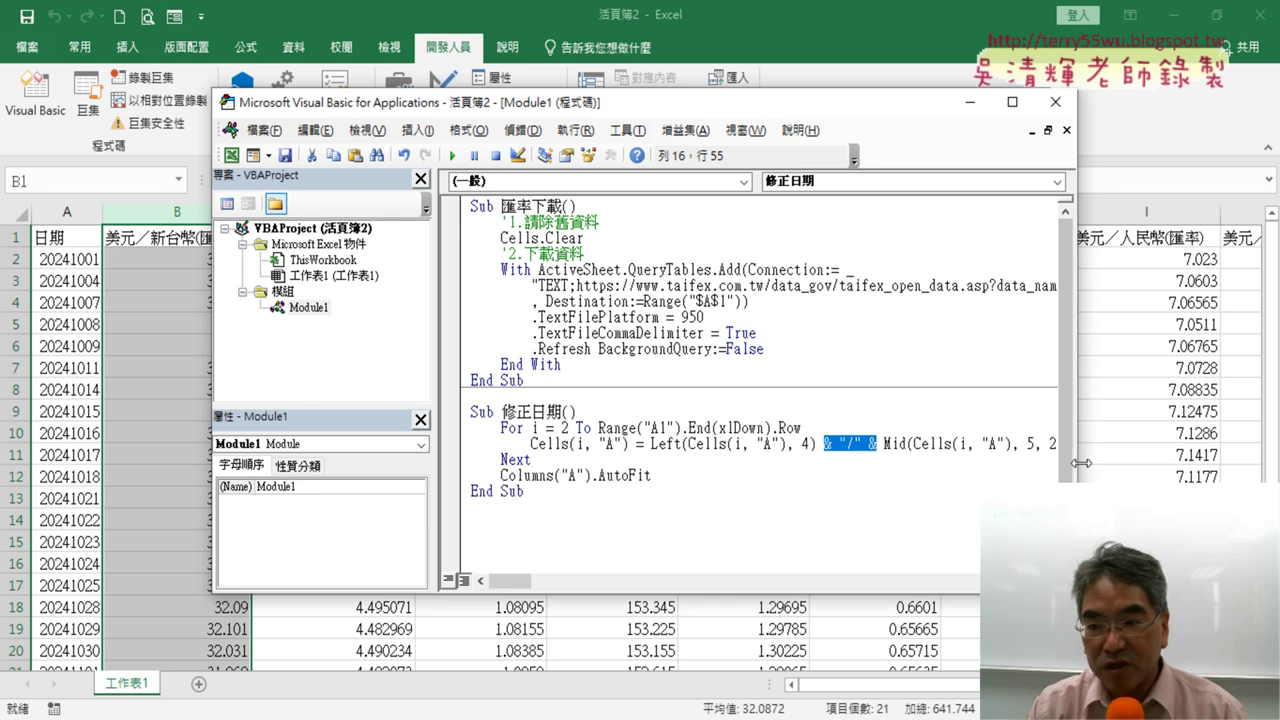
pyautogui.moveTo(1076, 465); pyautogui.dragTo(1230, 475)
pyautogui.moveTo(1078, 443); pyautogui.dragTo(1122, 443)
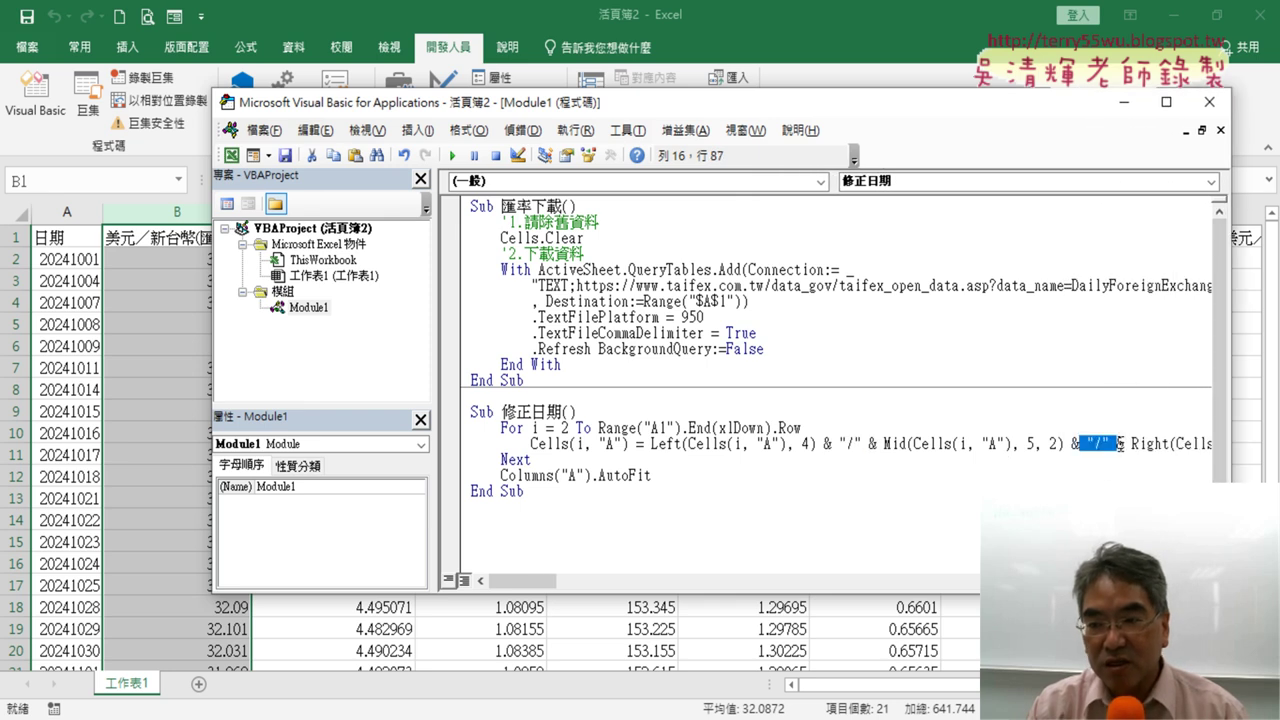
pyautogui.click(822, 443)
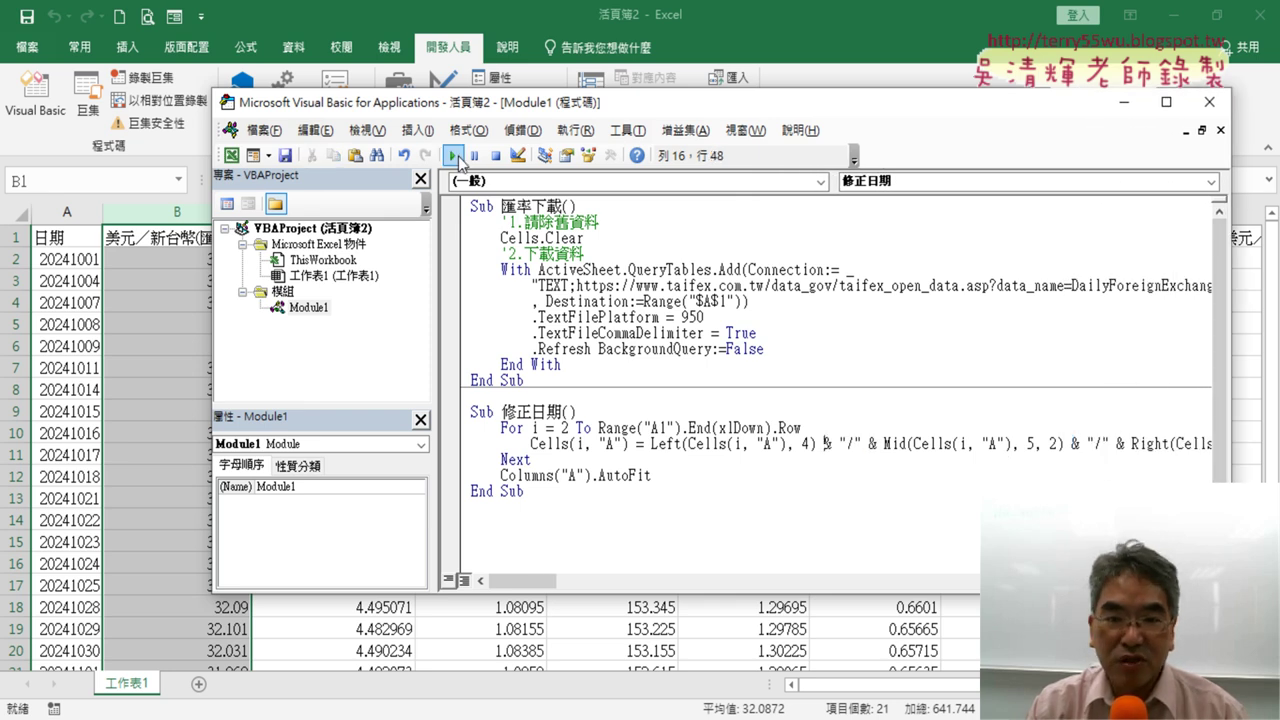
# - Run 修正日期 and confirm column A now shows dates like 2024/10/1
pyautogui.click(452, 155)
pyautogui.click(155, 306)
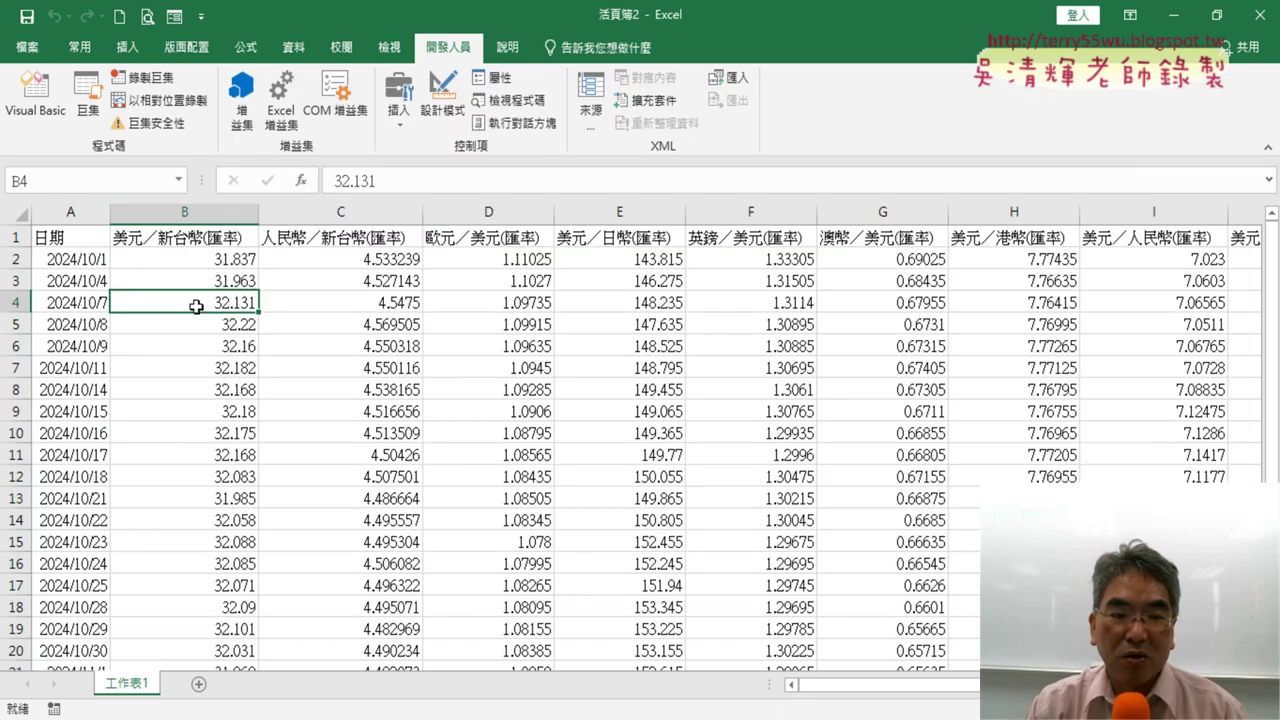
pyautogui.click(35, 100)
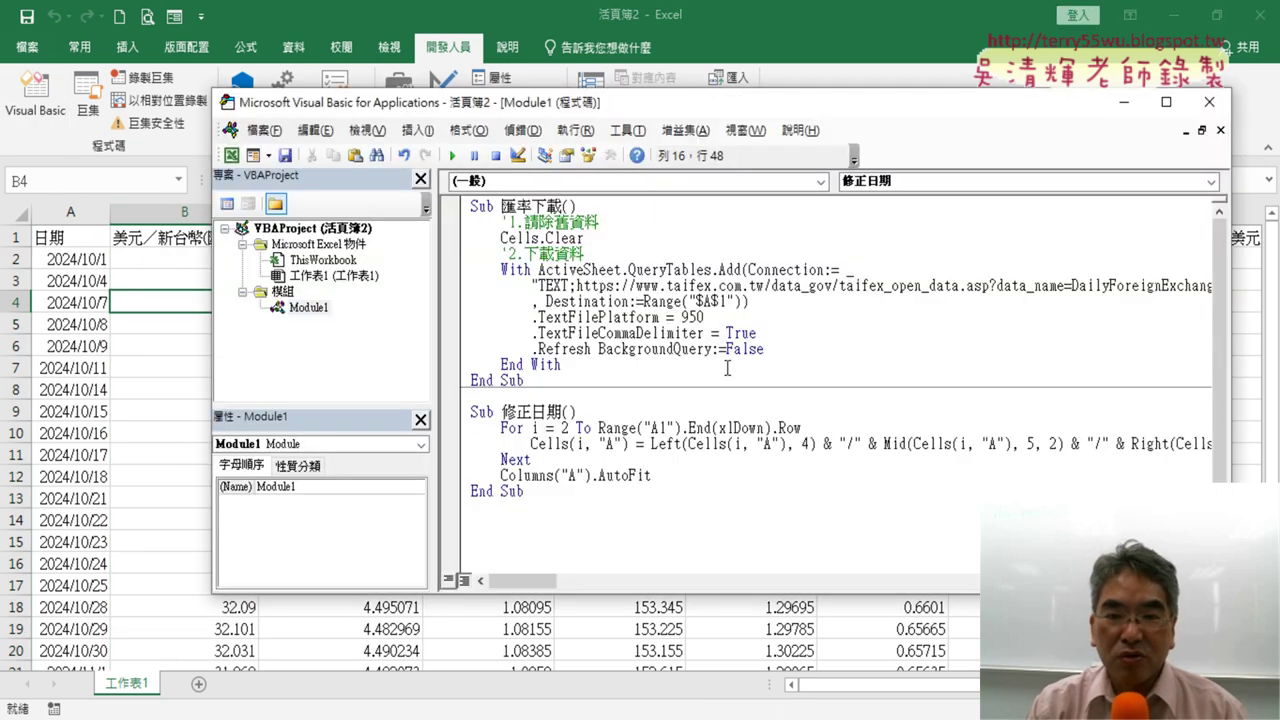
# - Start a new 'call' line after End With and copy the procedure name 修正日期
pyautogui.click(591, 365)
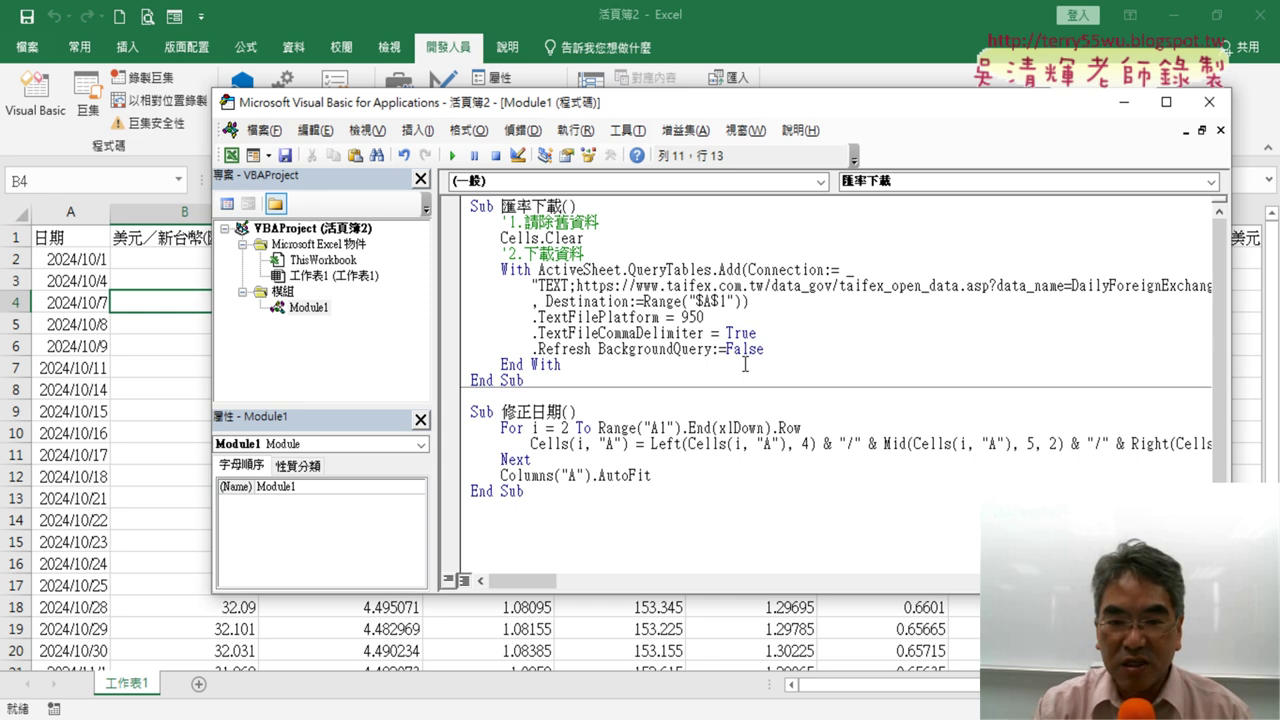
pyautogui.press('Return')
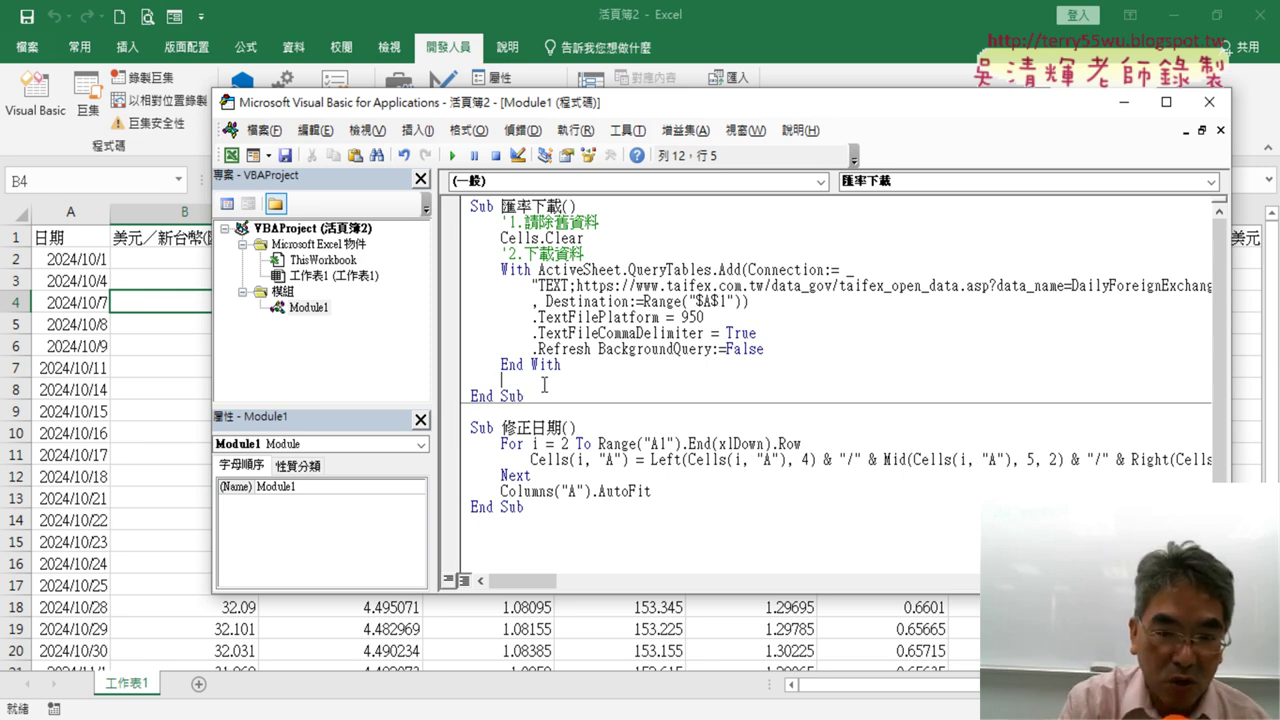
pyautogui.write('call')
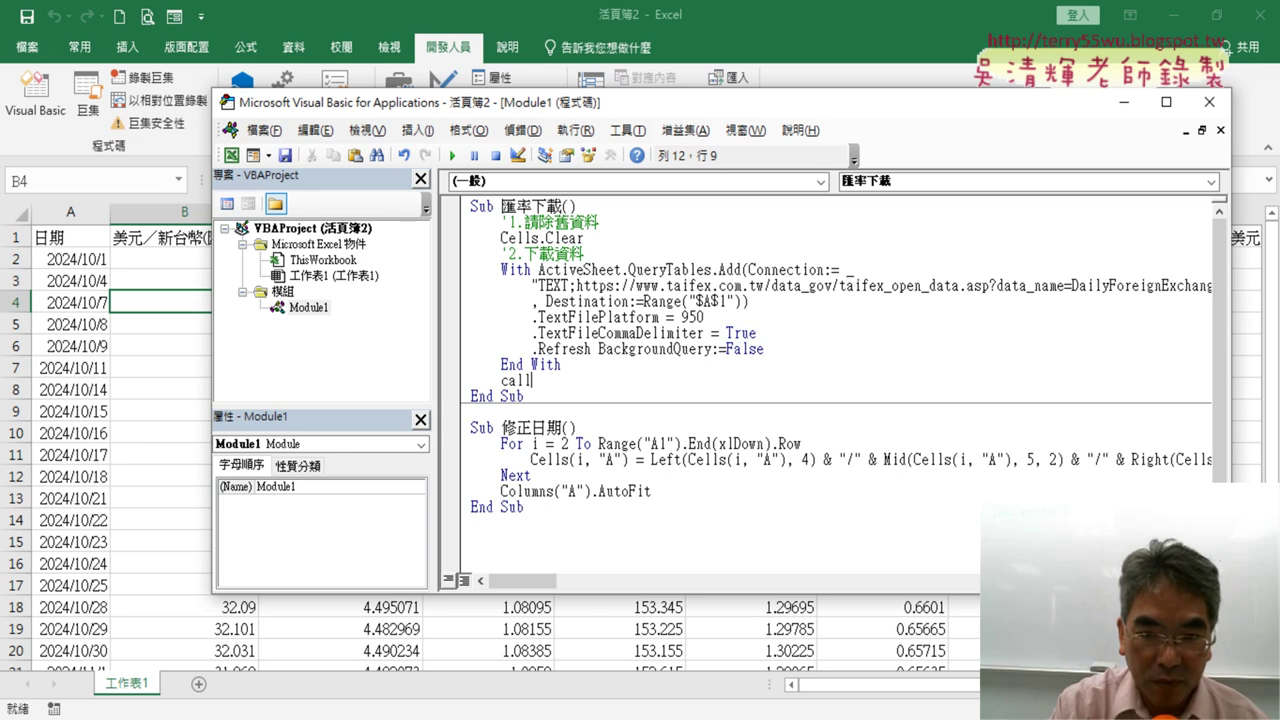
pyautogui.press('Return')
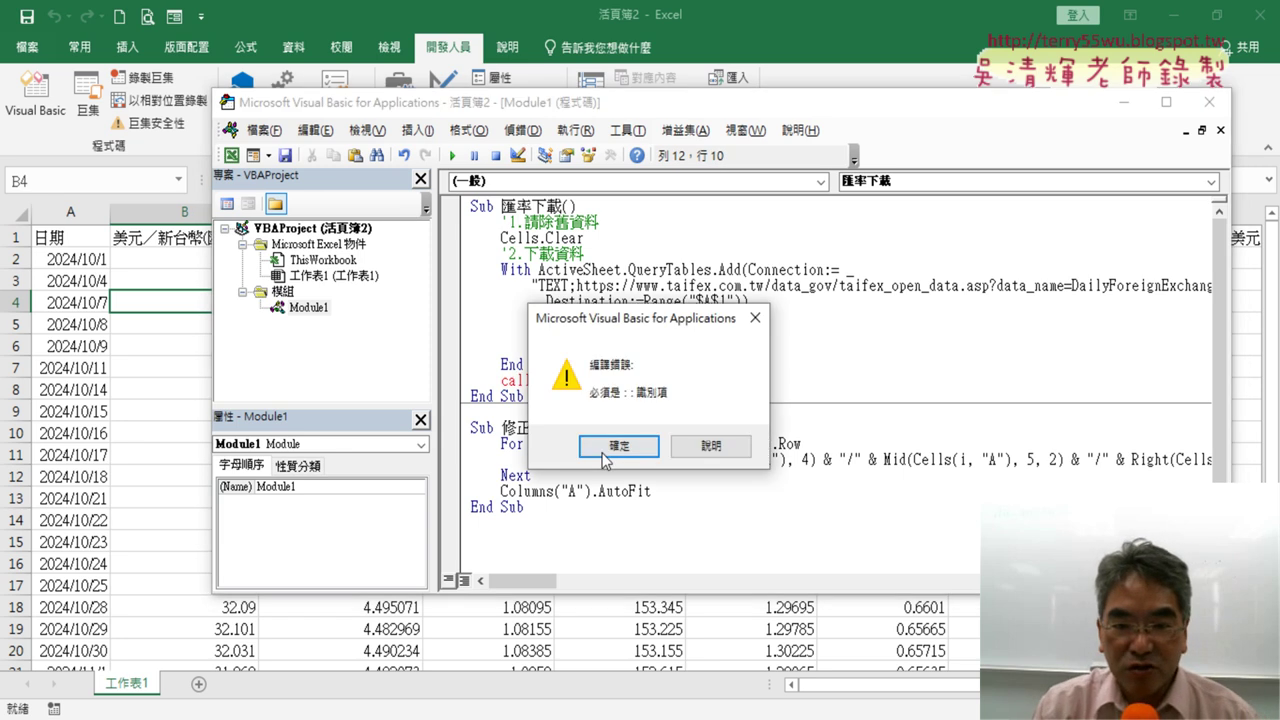
pyautogui.click(602, 453)
pyautogui.moveTo(565, 428); pyautogui.dragTo(531, 428)
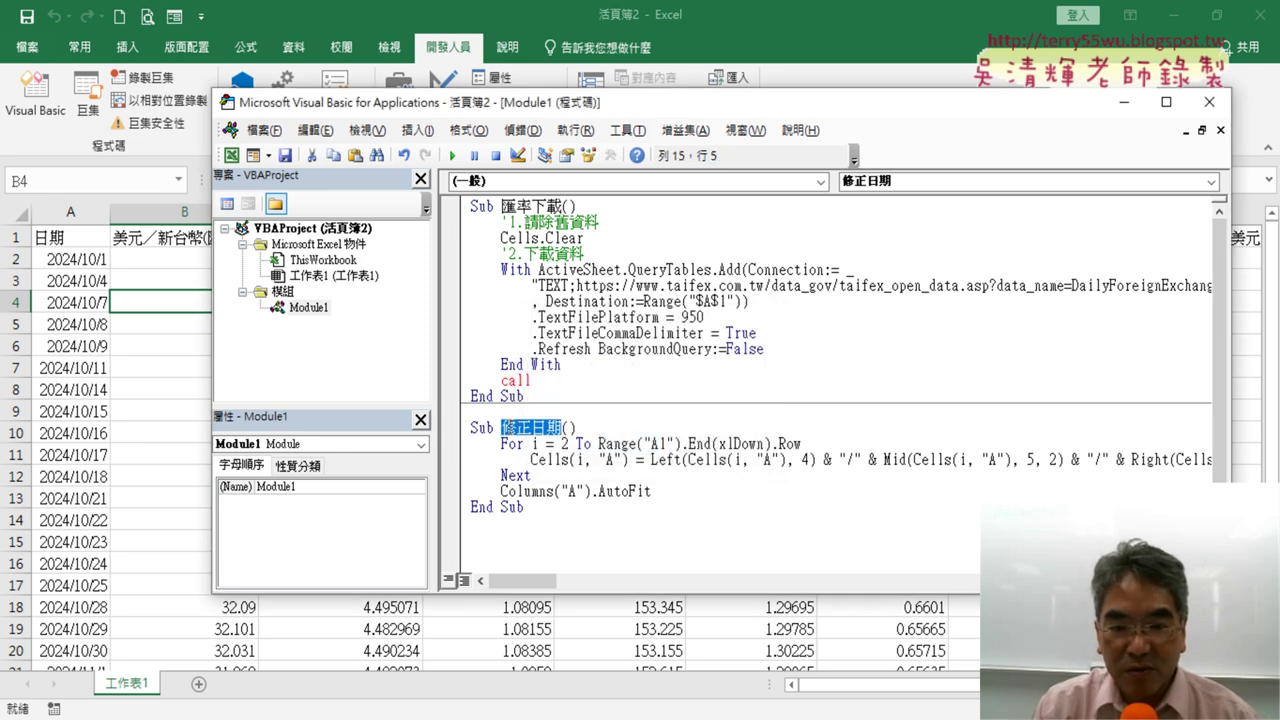
# - Complete the Call 修正日期 line and run the updated 匯率下載 macro
pyautogui.click(556, 382)
pyautogui.write('修正日期')
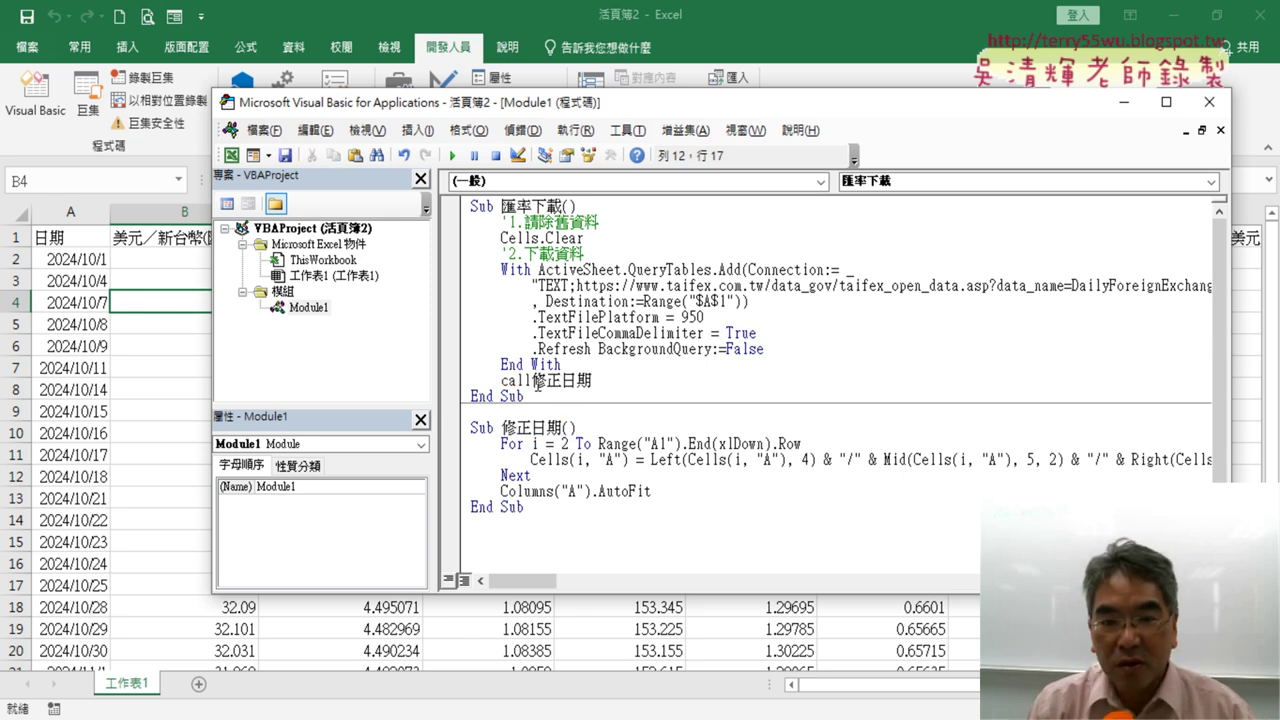
pyautogui.click(531, 381)
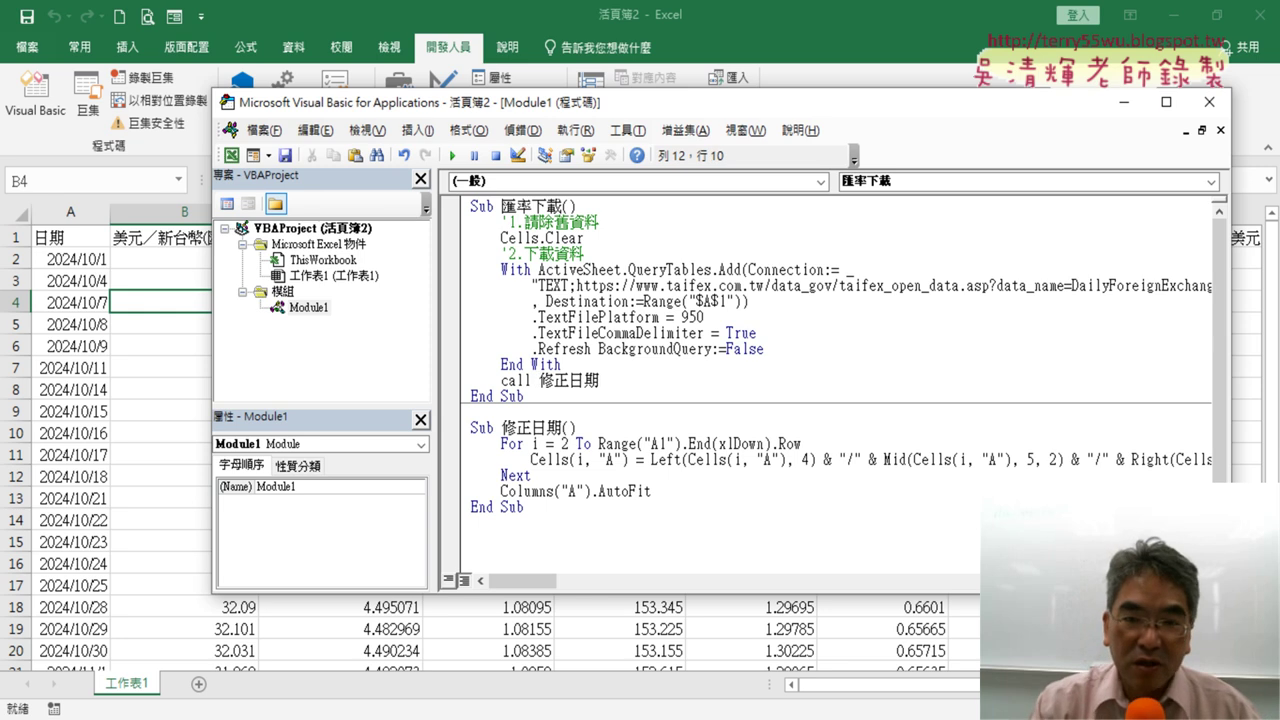
pyautogui.click(757, 459)
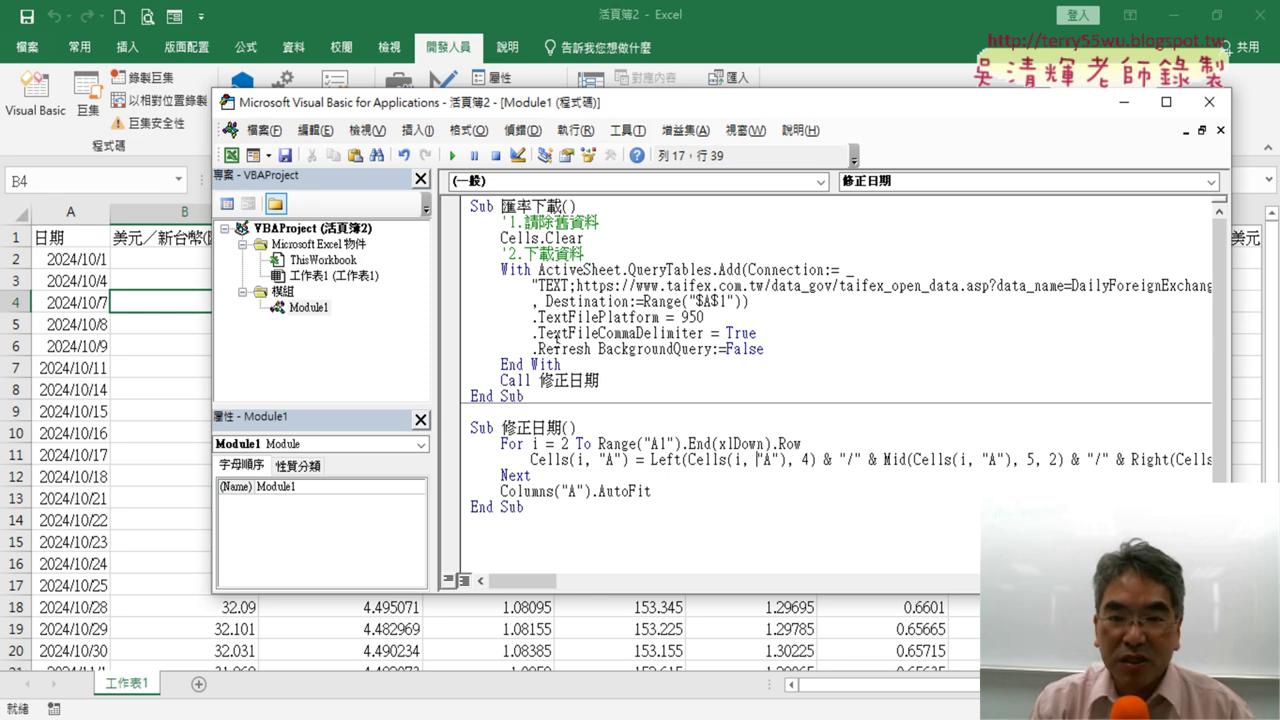
pyautogui.moveTo(606, 381); pyautogui.dragTo(508, 381)
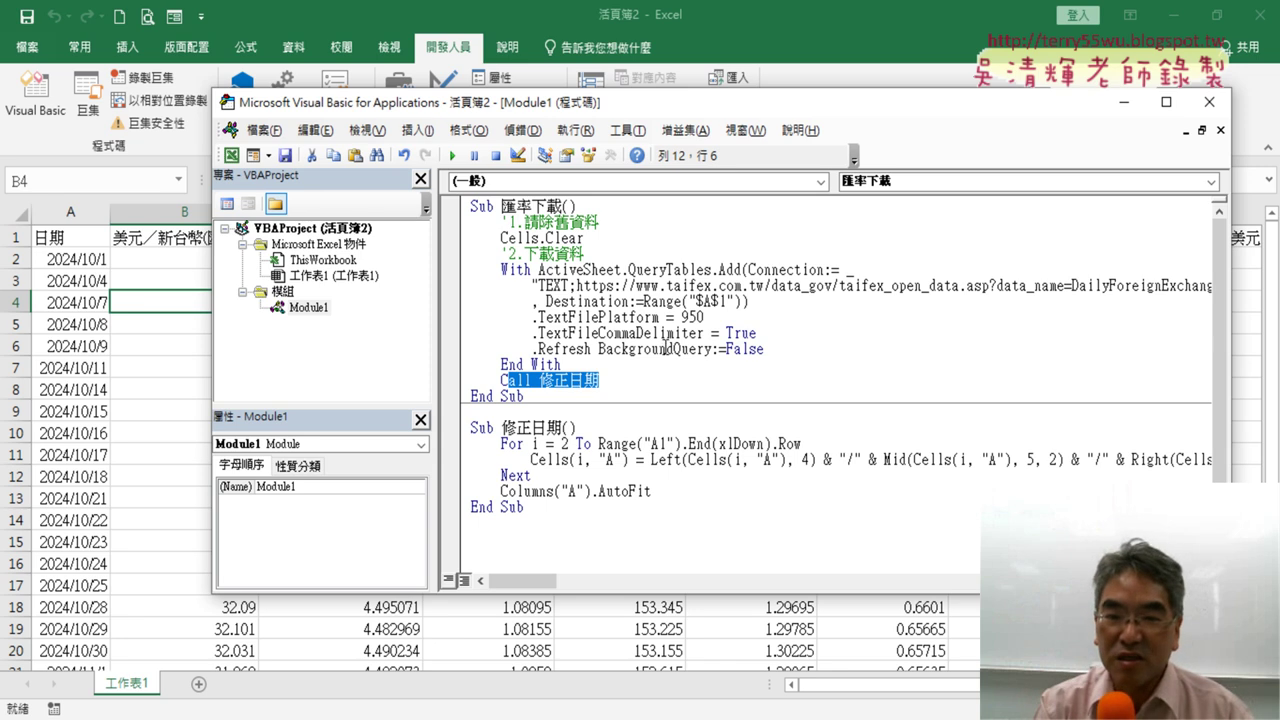
pyautogui.click(583, 333)
pyautogui.click(452, 157)
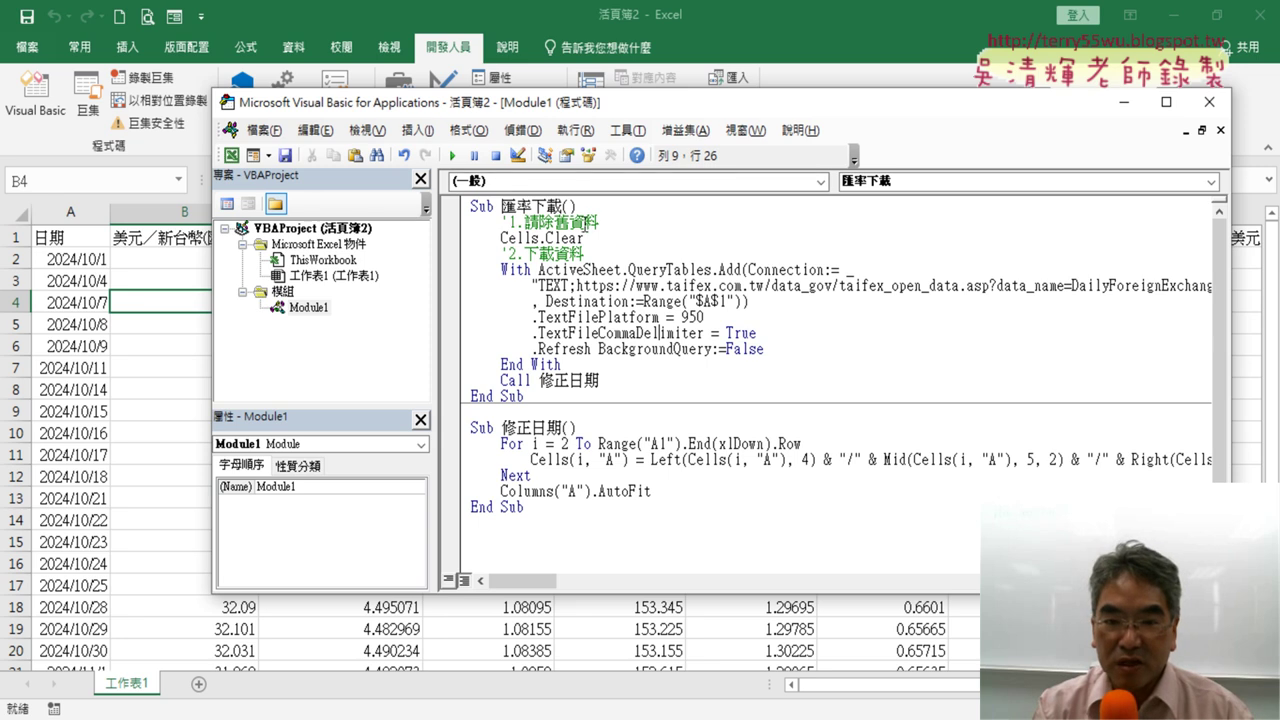
# - Open the Google Groups 第8次 class post in Chrome
pyautogui.moveTo(255, 712)
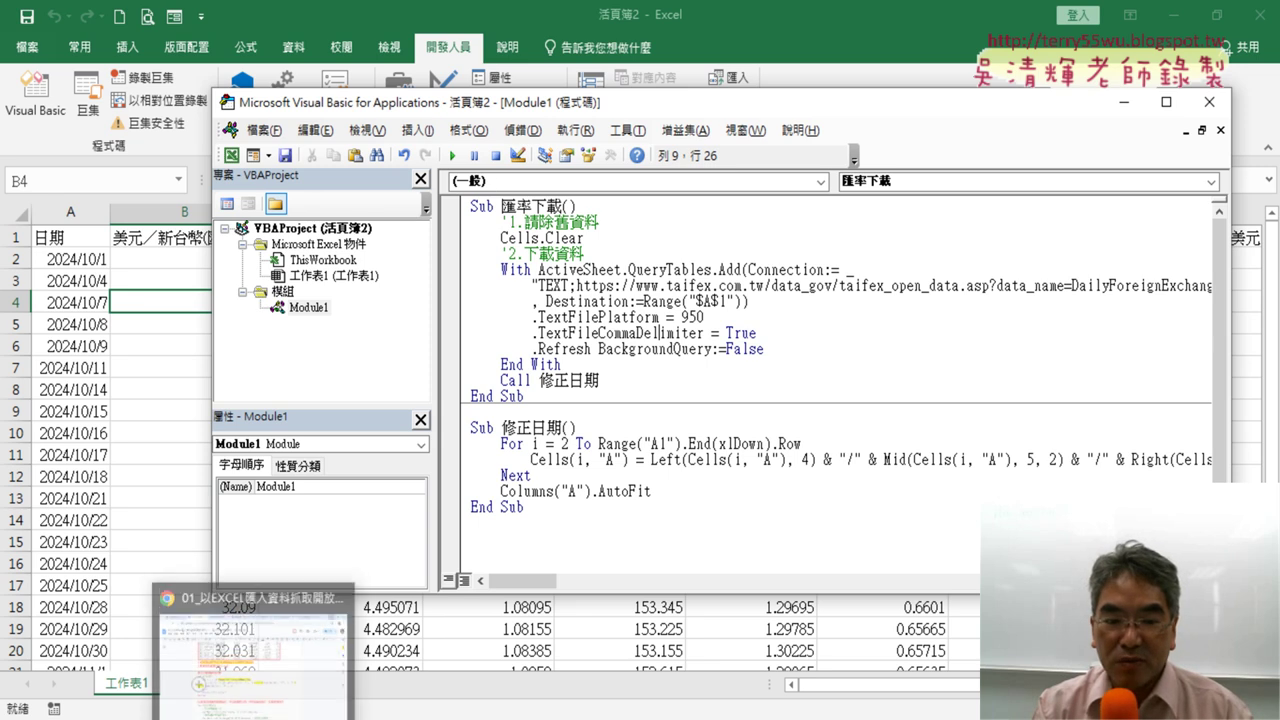
pyautogui.click(255, 675)
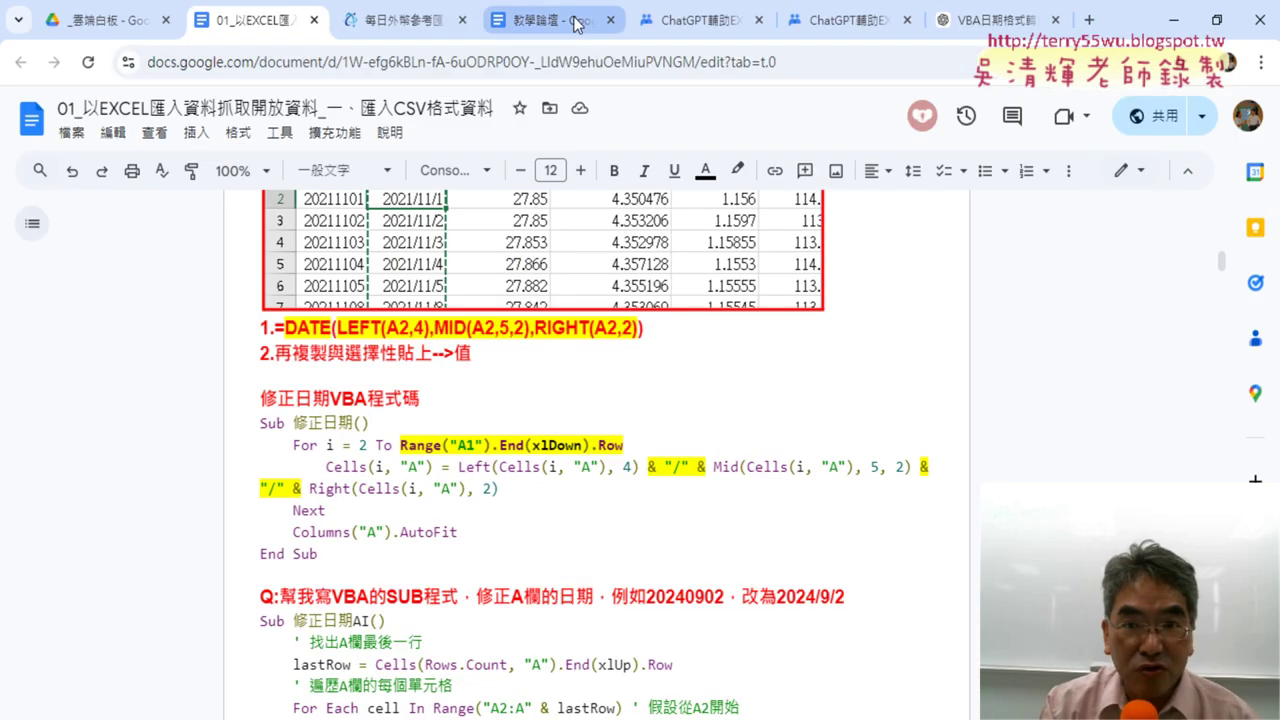
pyautogui.click(725, 27)
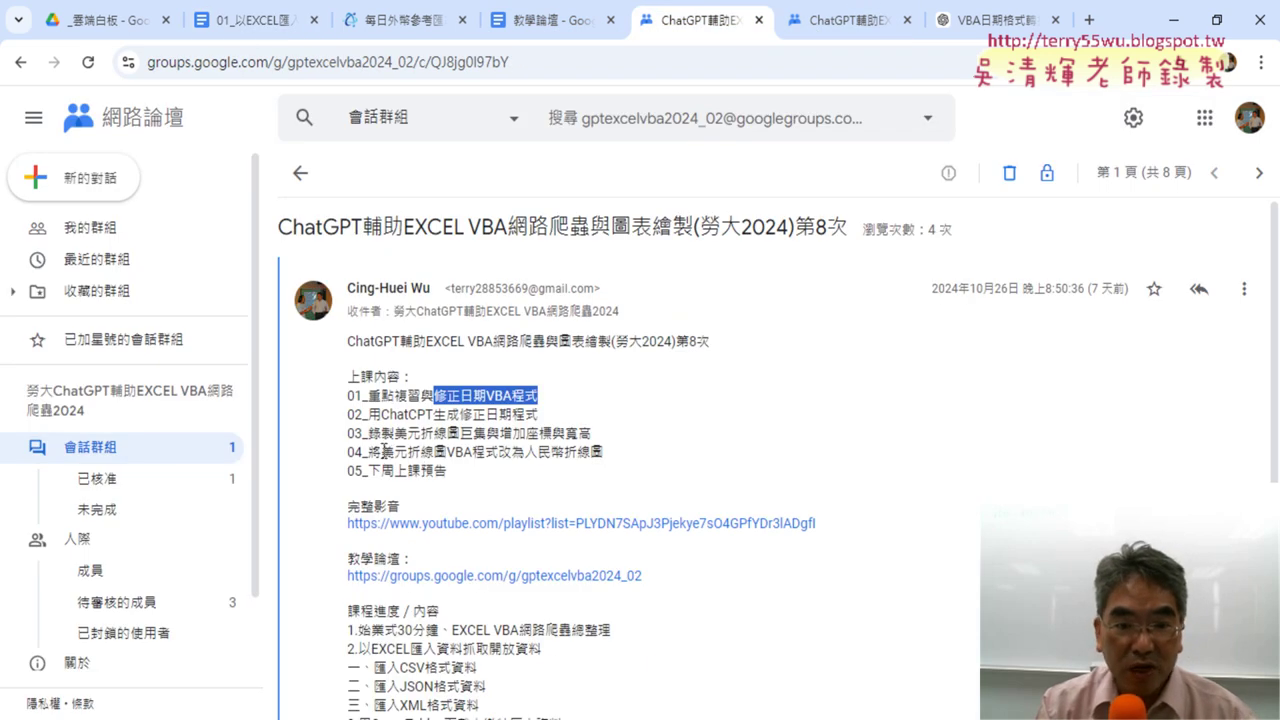
# - Highlight the five 上課內容 outline items, including 04 人民幣折線圖, then return to Excel
pyautogui.moveTo(381, 451); pyautogui.dragTo(603, 453)
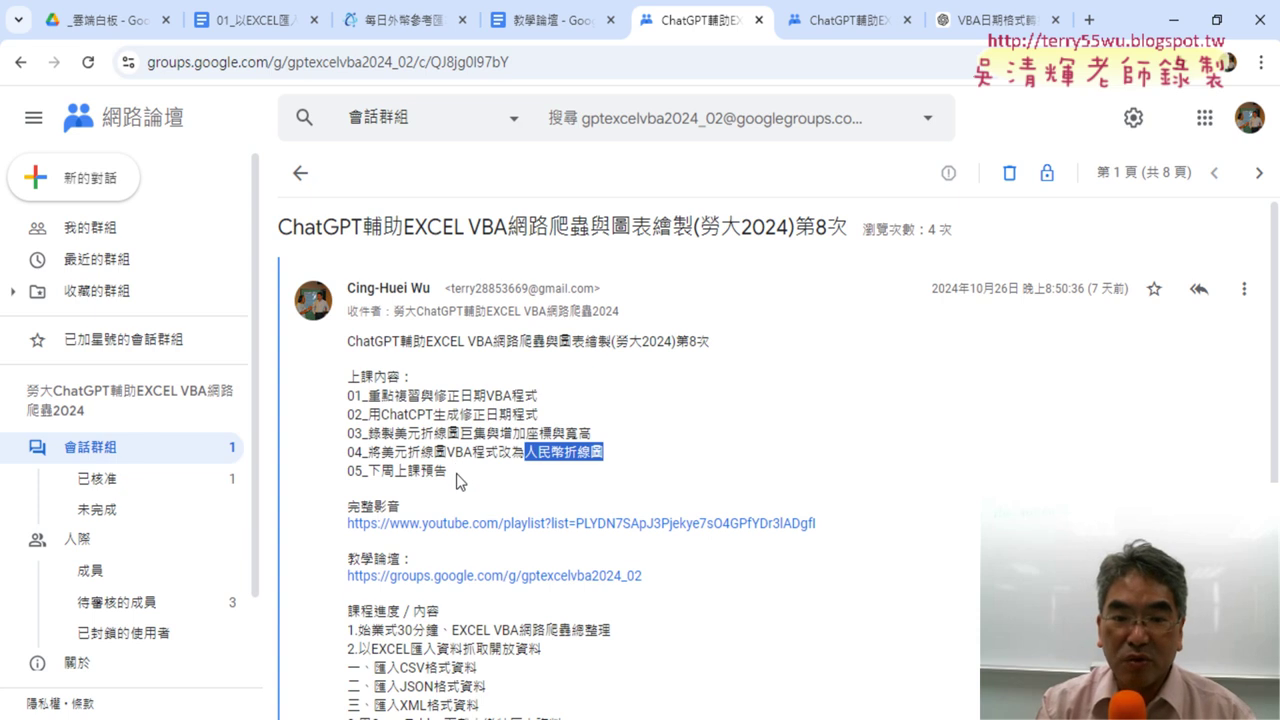
pyautogui.moveTo(459, 481); pyautogui.dragTo(349, 396)
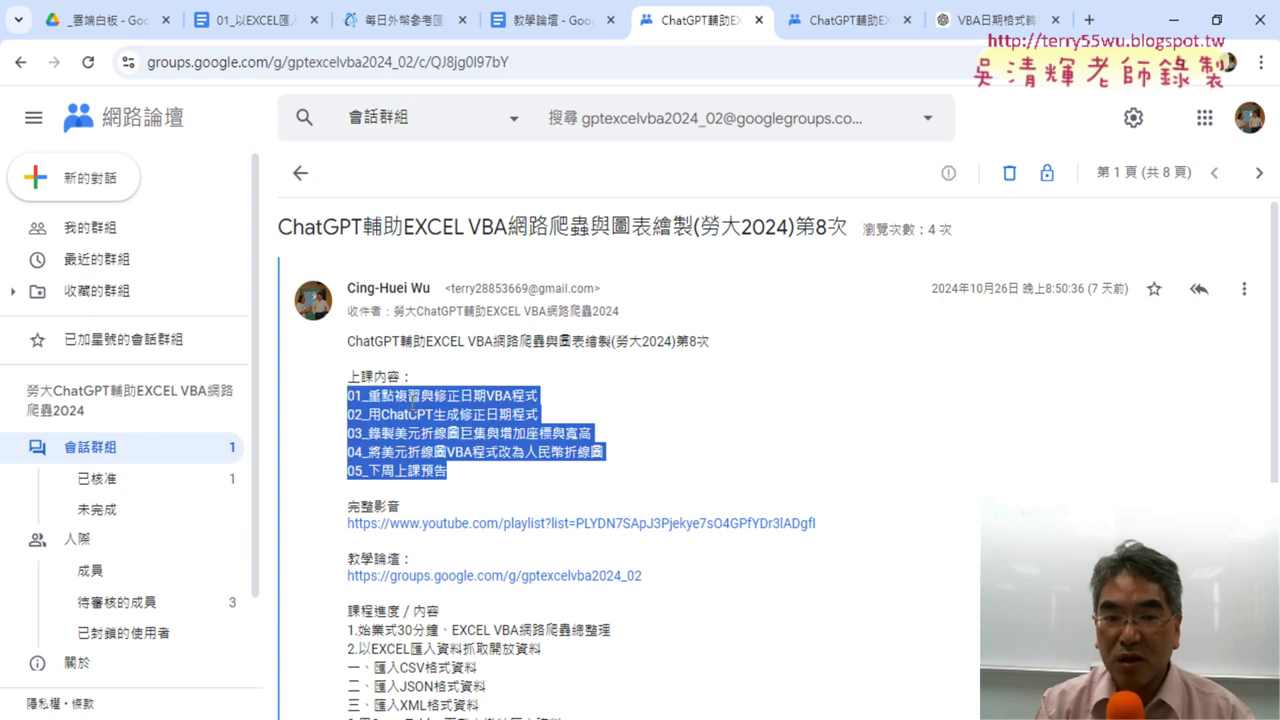
pyautogui.click(1174, 20)
pyautogui.click(160, 367)
pyautogui.click(166, 210)
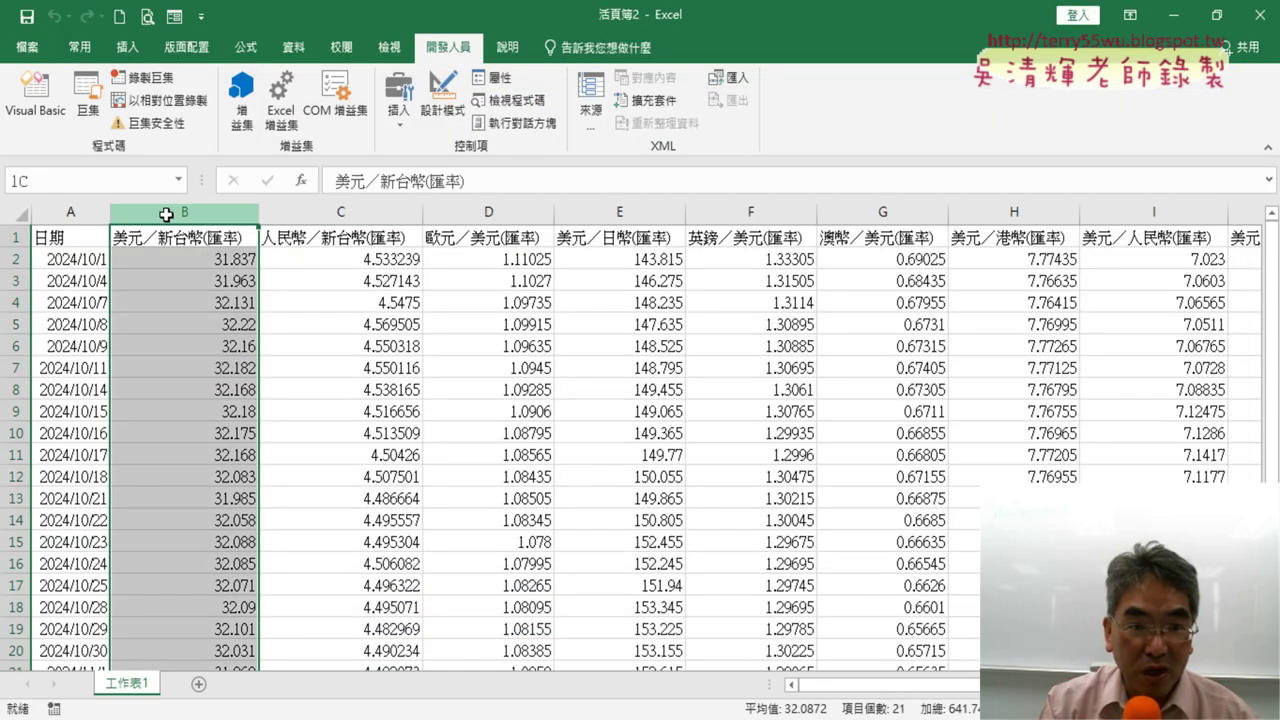
pyautogui.click(342, 211)
pyautogui.click(500, 208)
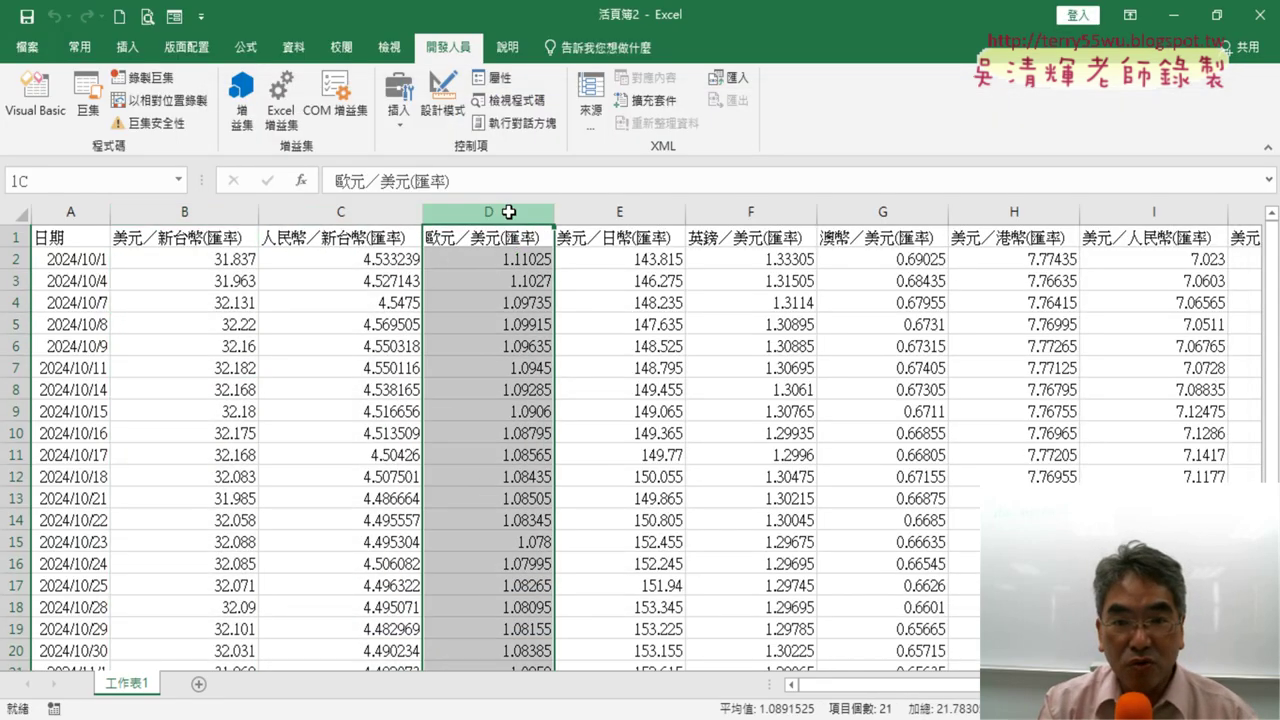
pyautogui.hscroll(3, 1071, 299)
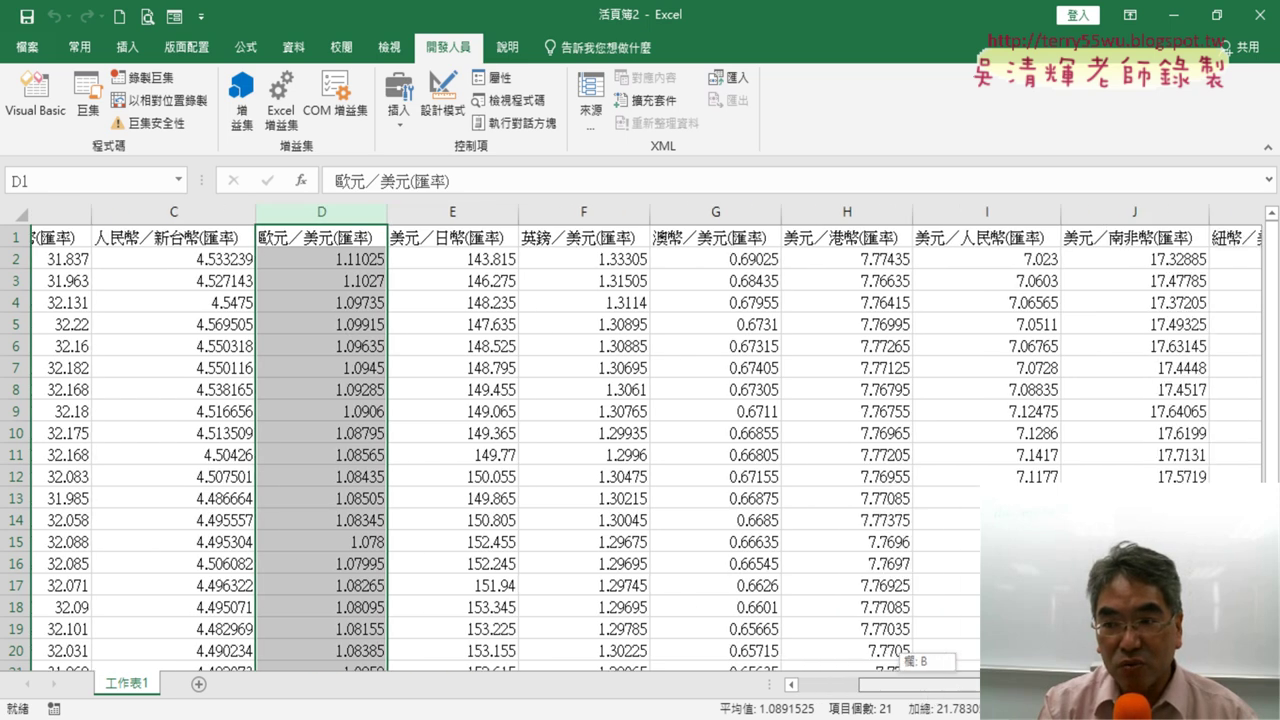
pyautogui.click(1076, 208)
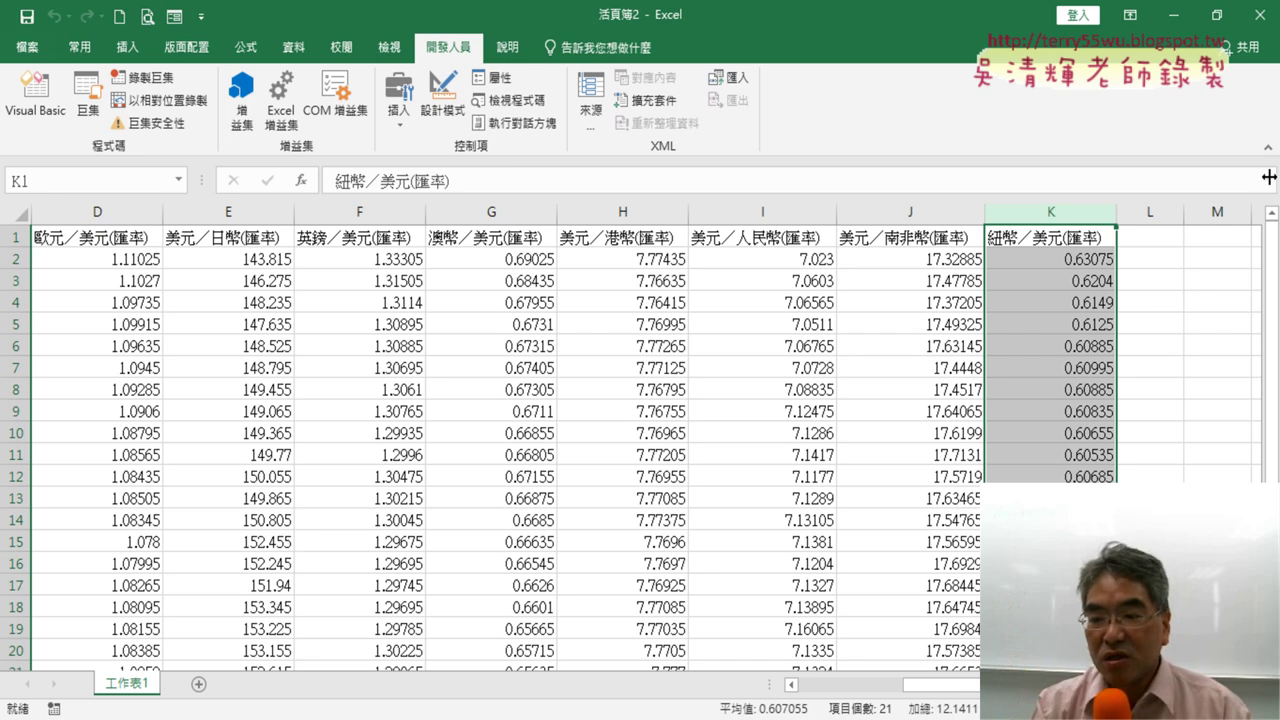
pyautogui.hscroll(1, 444, 243)
pyautogui.hscroll(2, 444, 243)
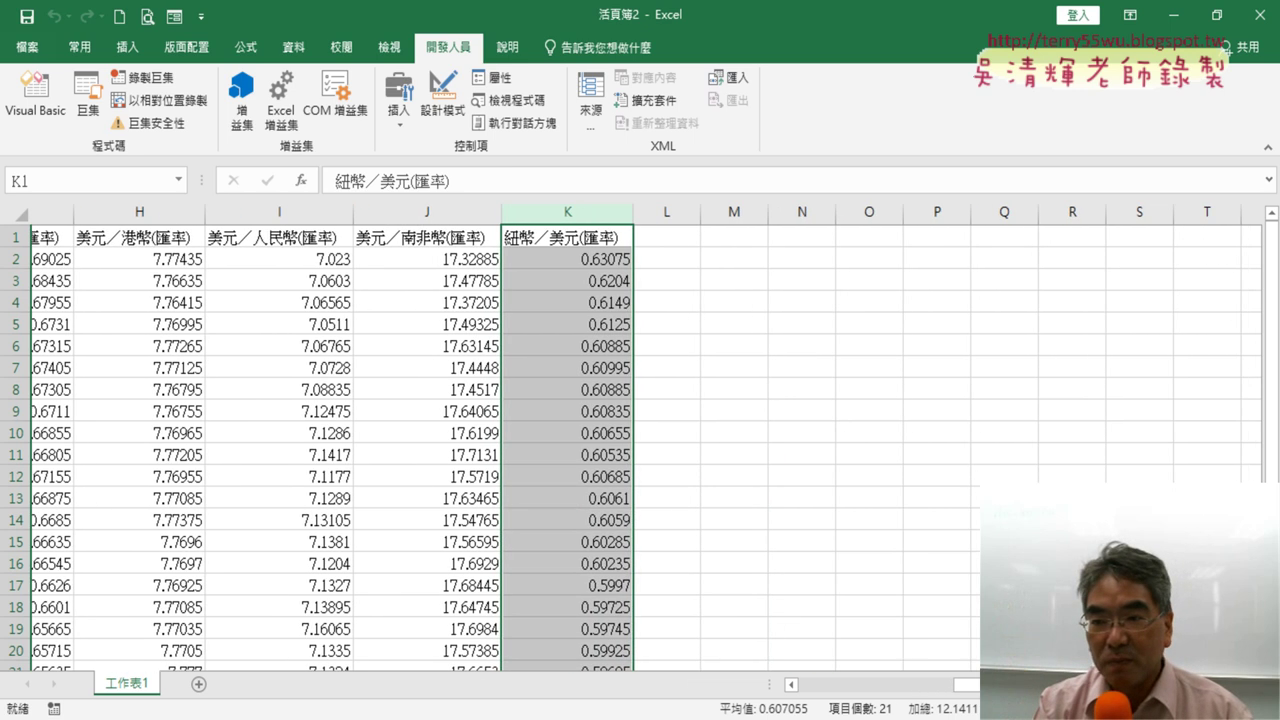
pyautogui.hscroll(3, 444, 243)
pyautogui.moveTo(444, 243)
pyautogui.mouseDown()
pyautogui.moveTo(1058, 385)
pyautogui.moveTo(1009, 385)
pyautogui.mouseUp()
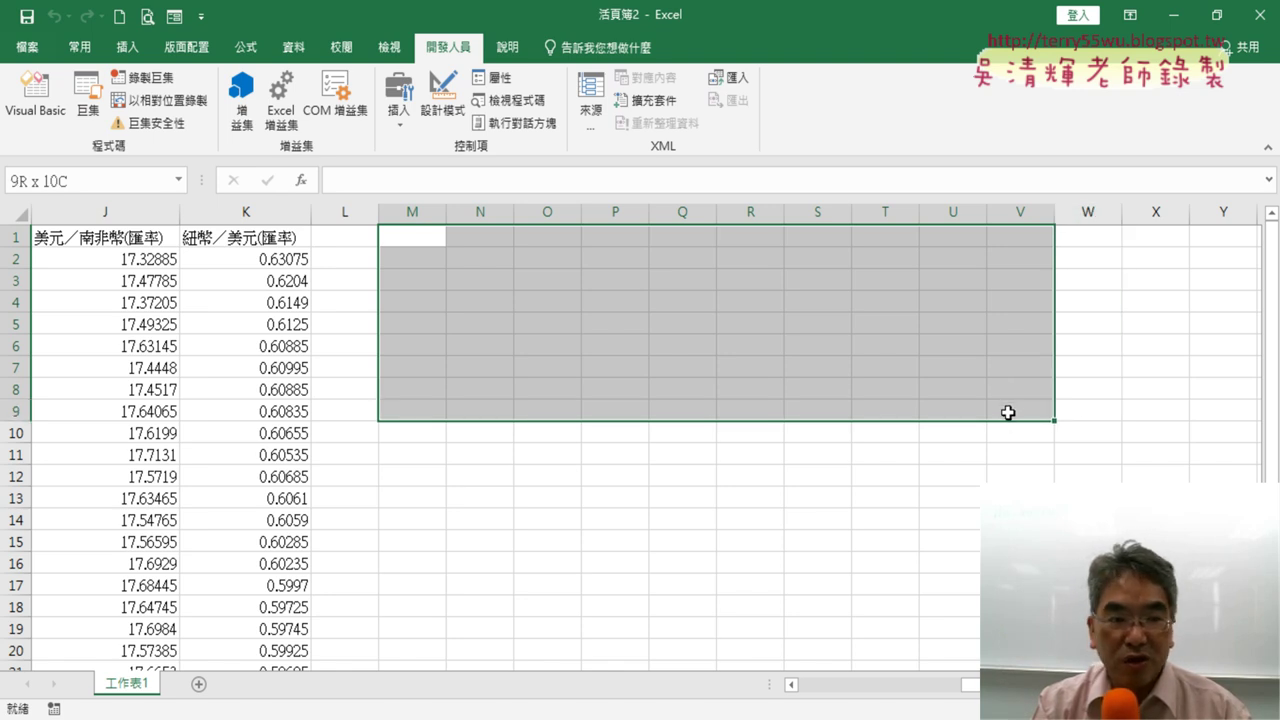
pyautogui.moveTo(1009, 385); pyautogui.dragTo(1006, 430)
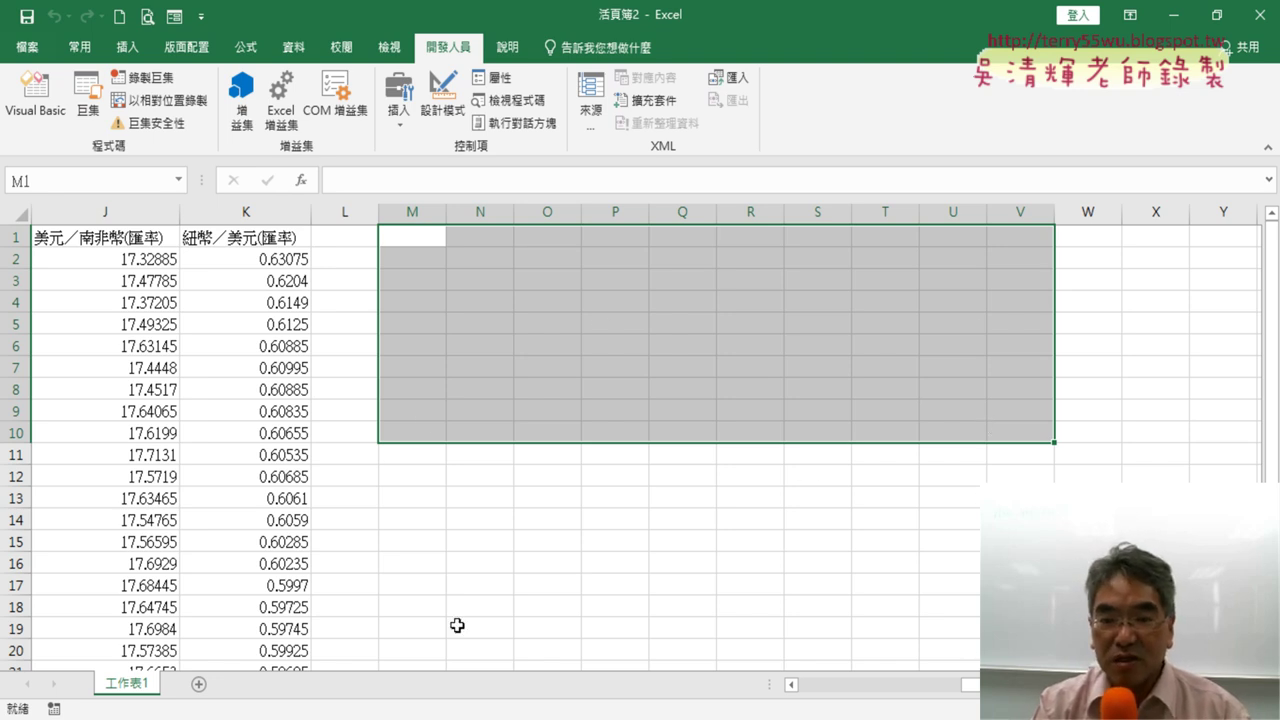
pyautogui.scroll(-2, 478, 490)
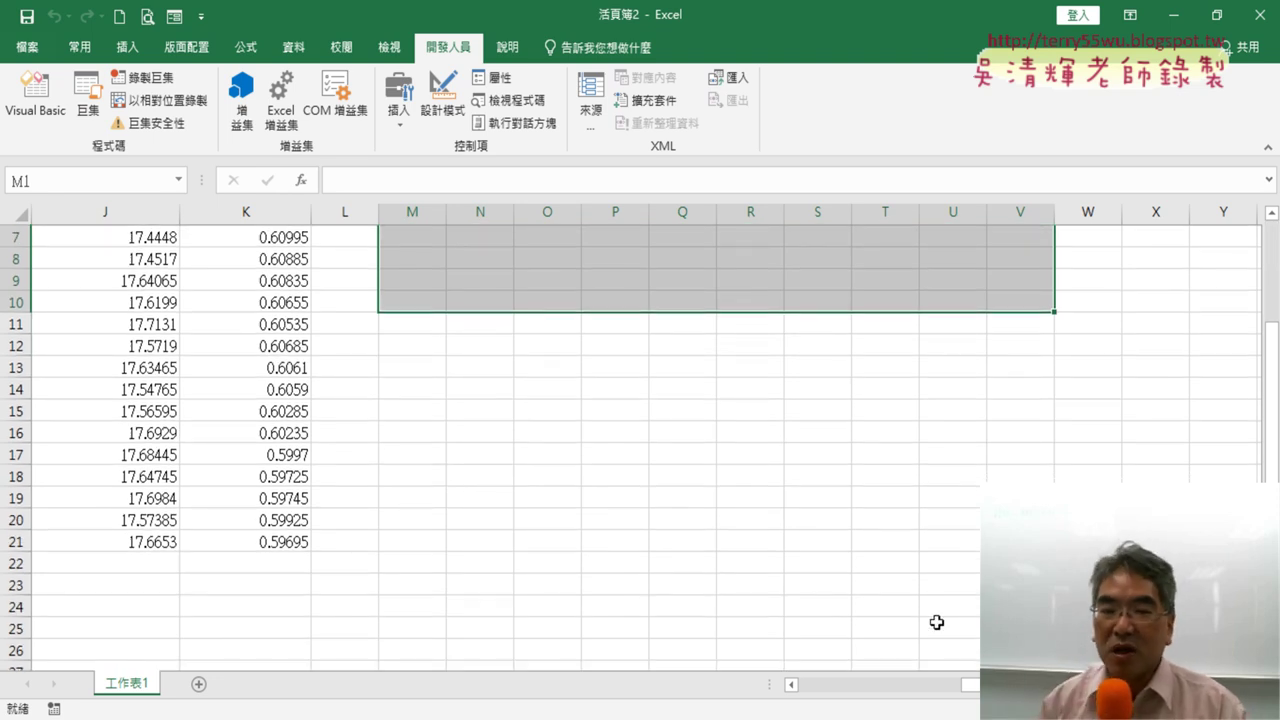
pyautogui.scroll(2, 663, 364)
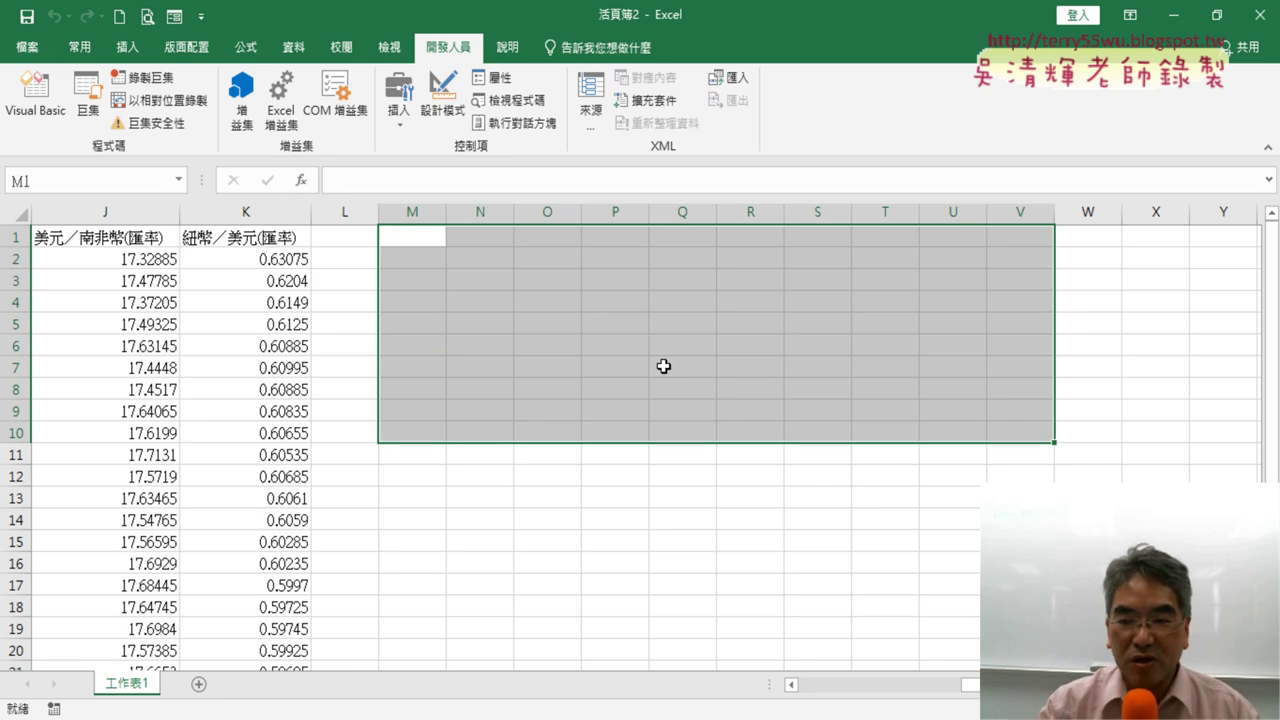